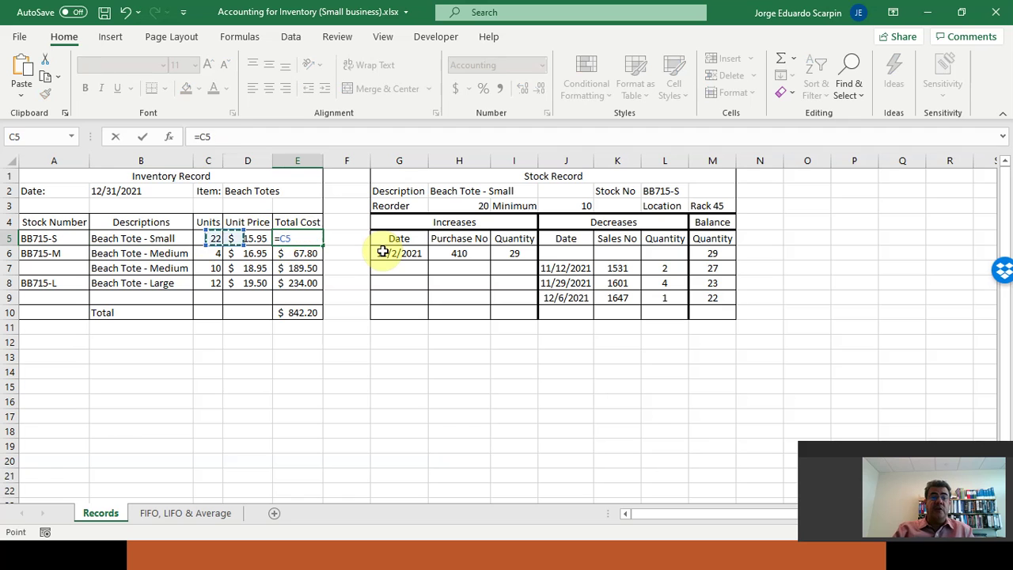
Complete the total cost formula for the Beach Tote - Small row as =C5*D5.
{"action": "type", "text": "*"}
{"action": "key", "text": "Left"}
{"action": "key", "text": "Return"}
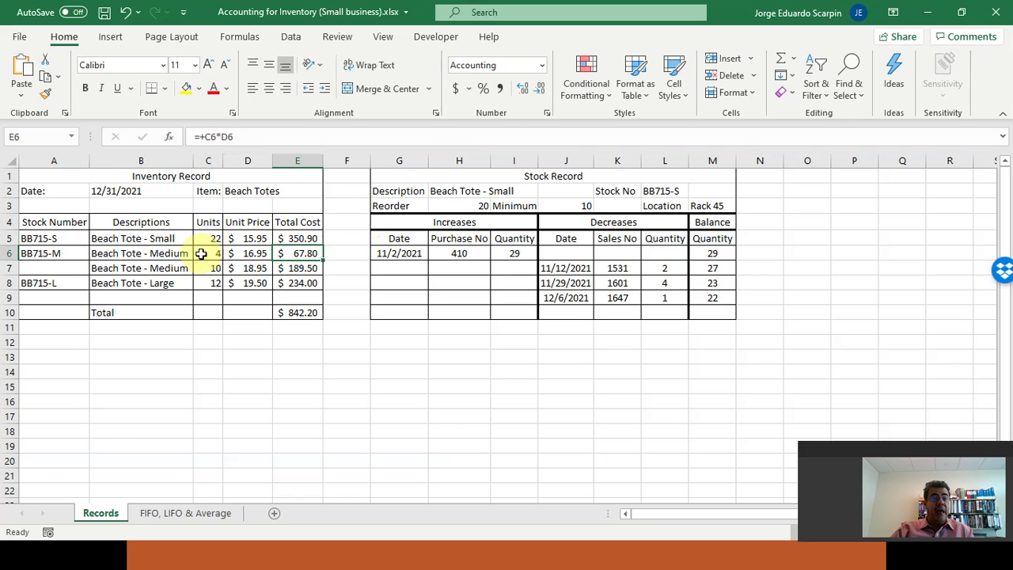
Review the two Beach Tote - Medium rows, checking their descriptions, units, unit prices and total costs.
{"action": "left_click_drag", "start_coordinate": [176, 253], "coordinate": [176, 264]}
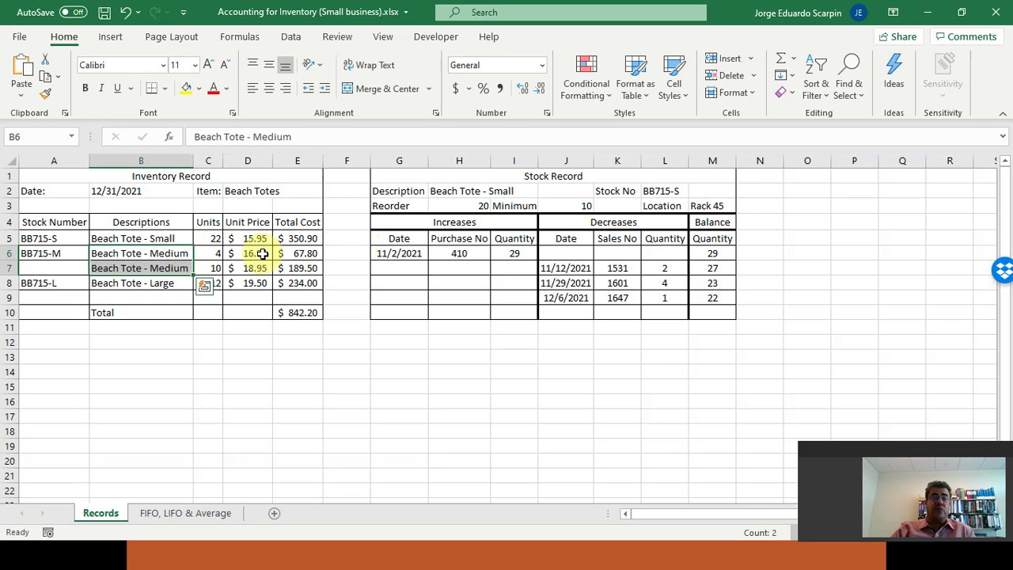
{"action": "left_click_drag", "start_coordinate": [266, 253], "coordinate": [253, 268]}
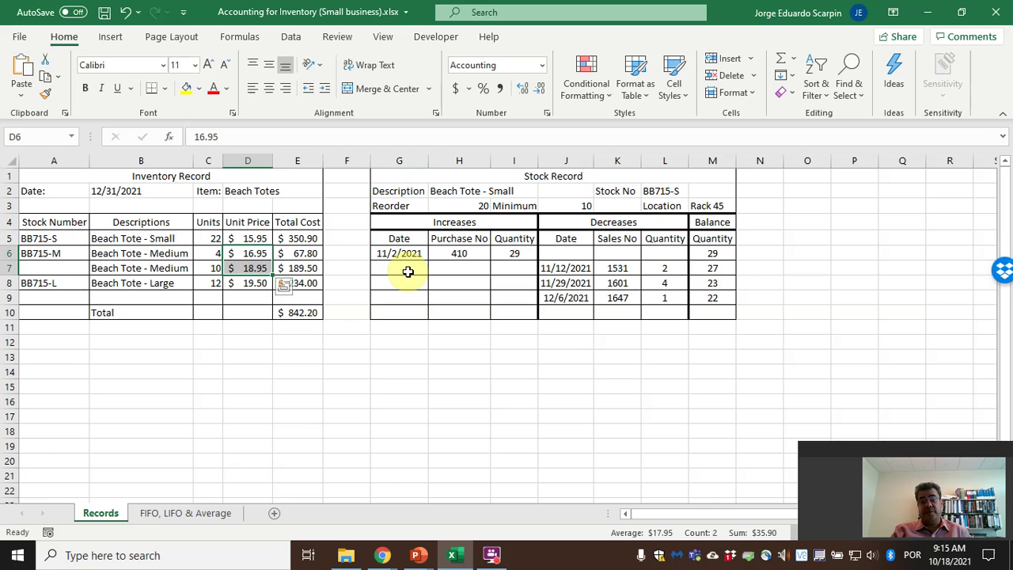
{"action": "left_click", "coordinate": [245, 254]}
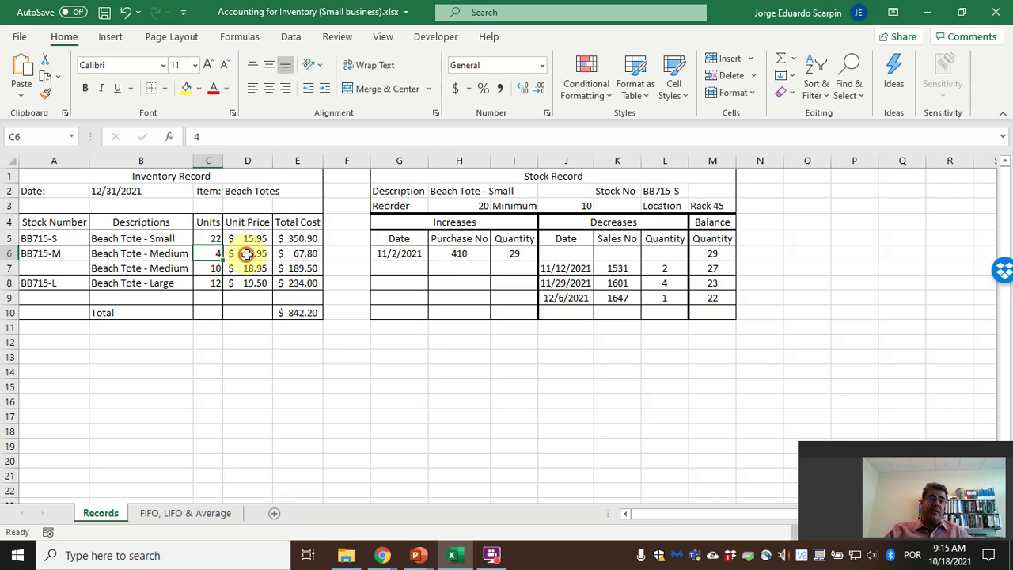
{"action": "left_click", "coordinate": [209, 267]}
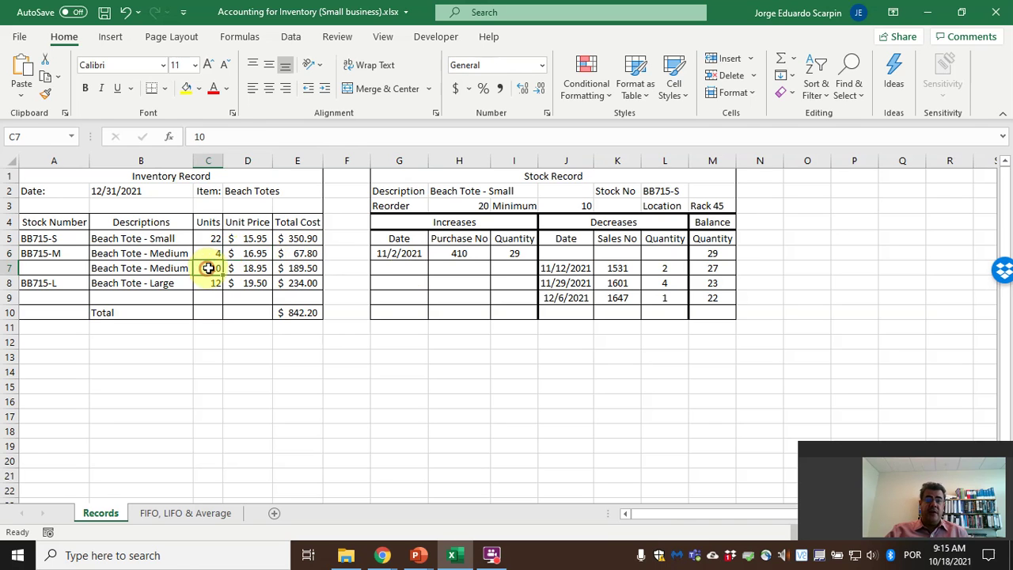
{"action": "left_click", "coordinate": [254, 267]}
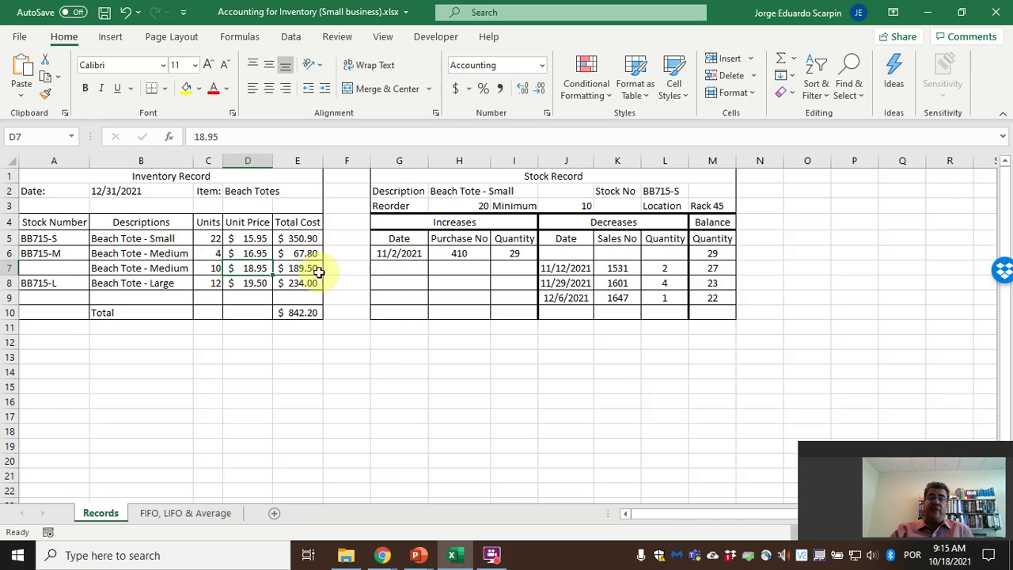
{"action": "left_click_drag", "start_coordinate": [305, 253], "coordinate": [306, 267]}
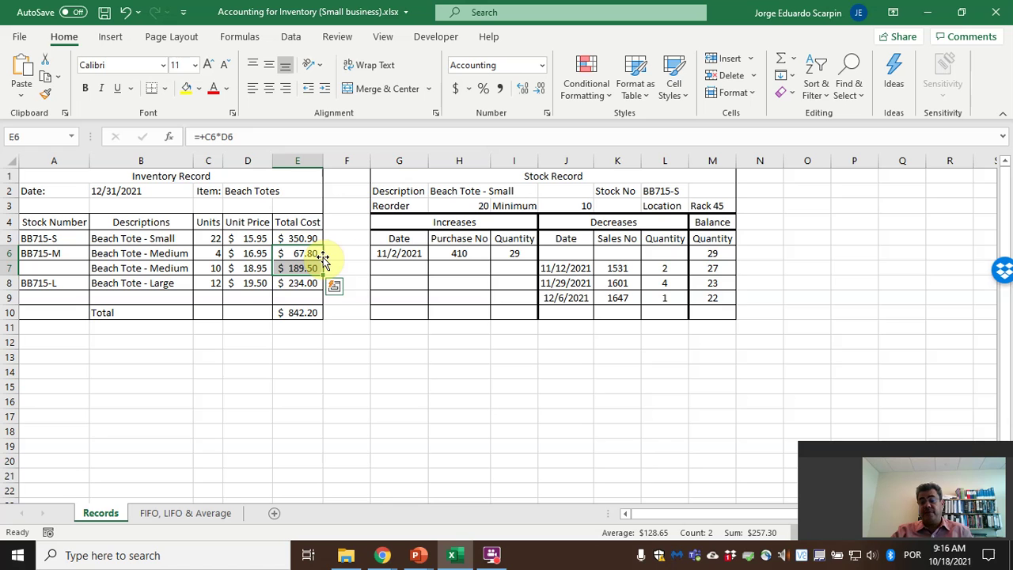
Switch to the PowerPoint slideshow and advance through the Stock Record slides, revealing the purchase, sales and new balance callouts.
{"action": "left_click", "coordinate": [417, 558]}
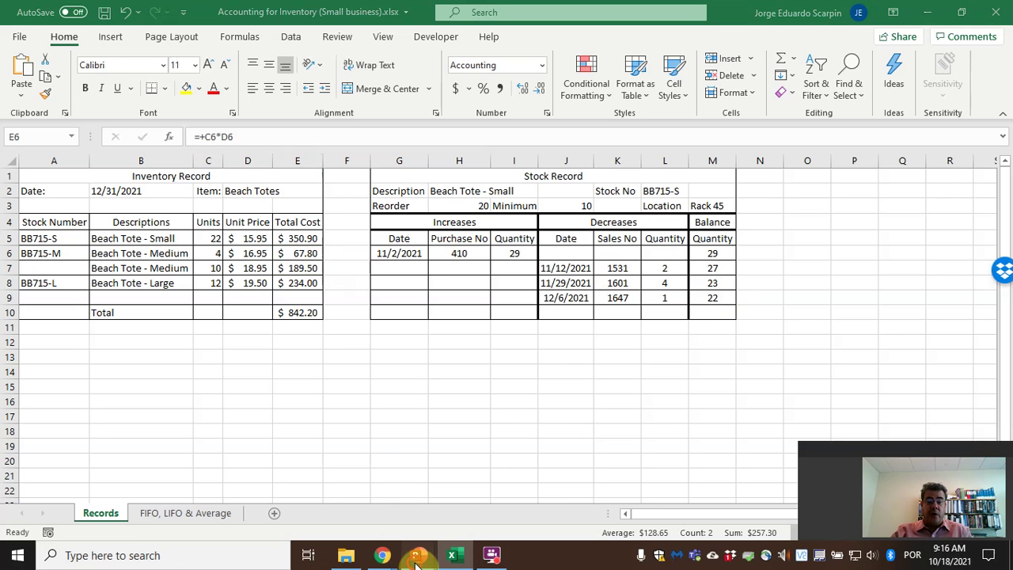
{"action": "left_click", "coordinate": [439, 507]}
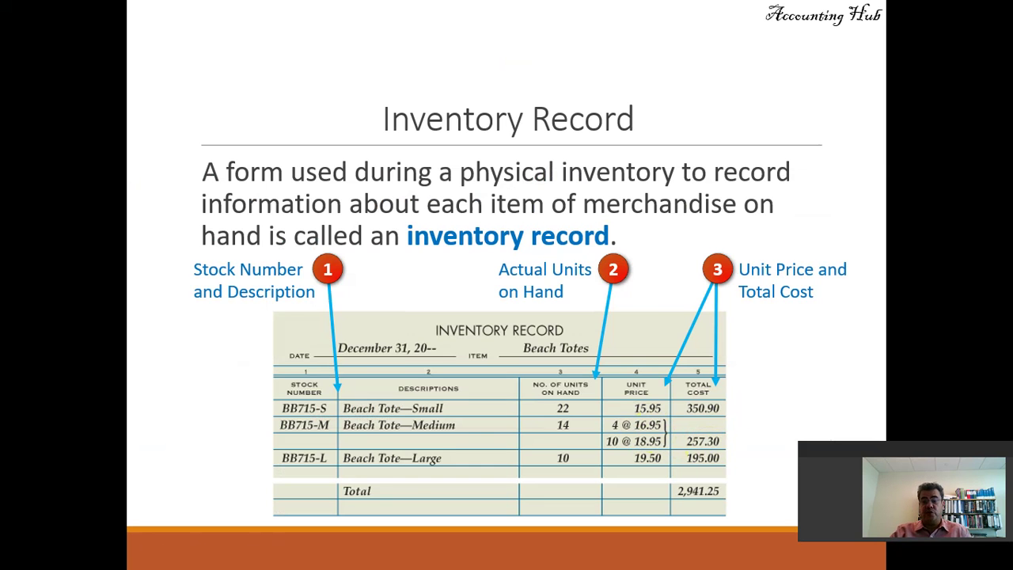
{"action": "key", "text": "Right"}
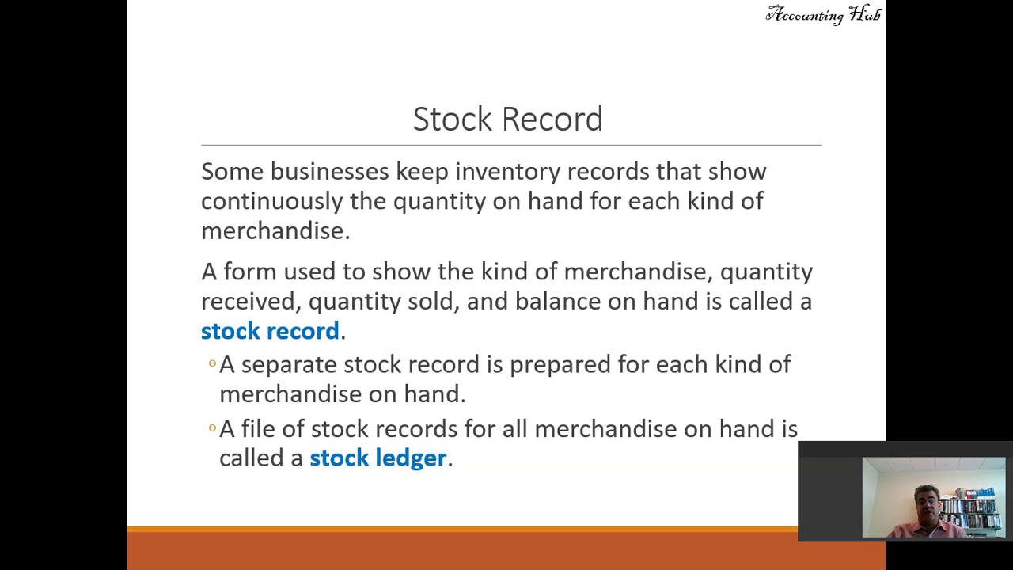
{"action": "left_click", "coordinate": [380, 411]}
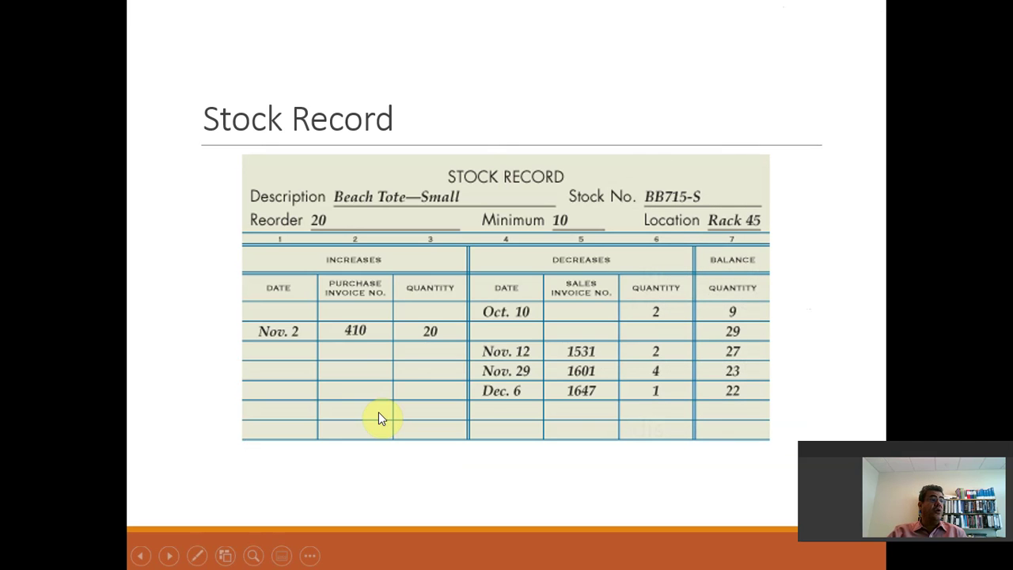
{"action": "left_click", "coordinate": [382, 411]}
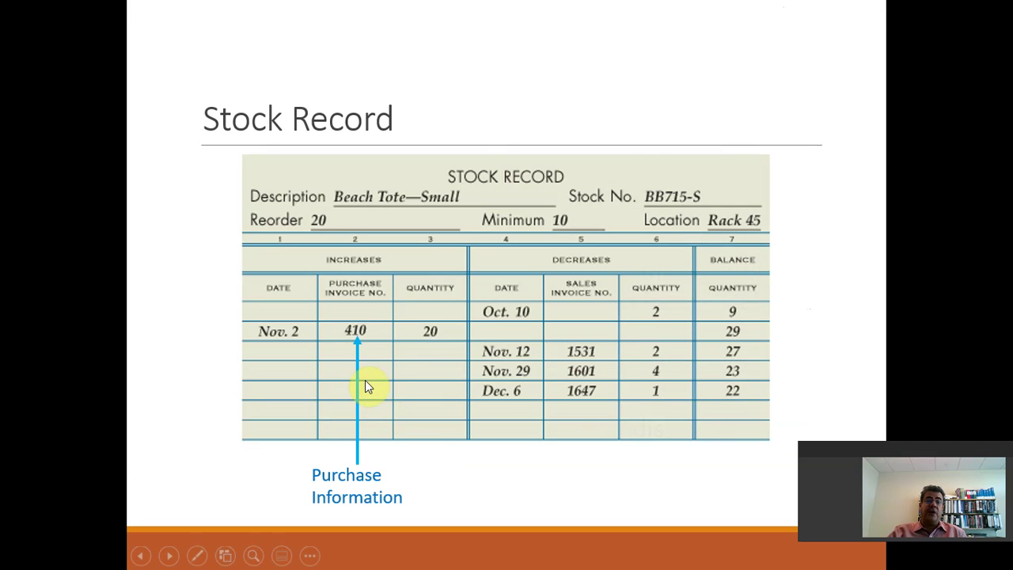
{"action": "left_click", "coordinate": [444, 410]}
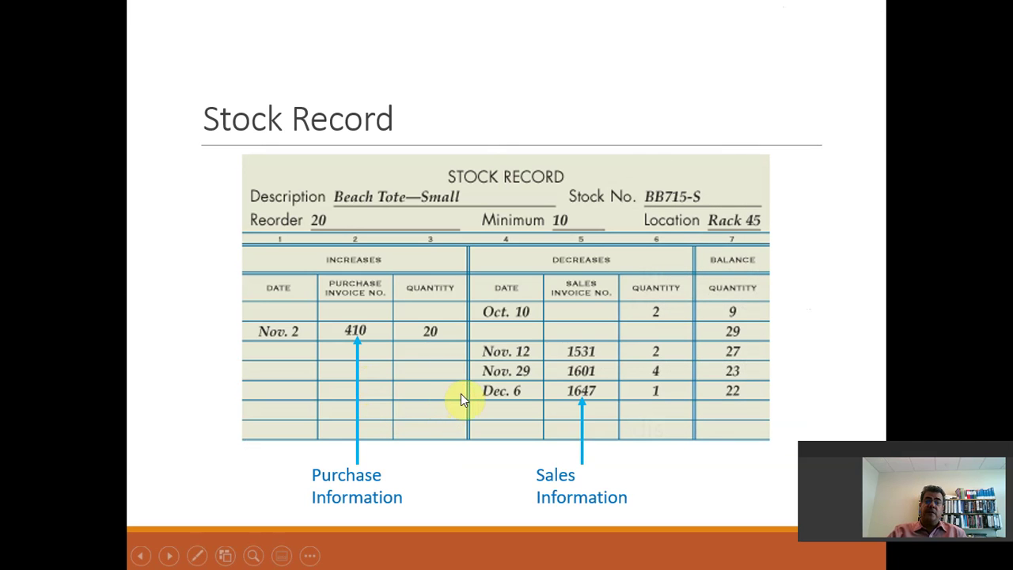
{"action": "left_click", "coordinate": [500, 397]}
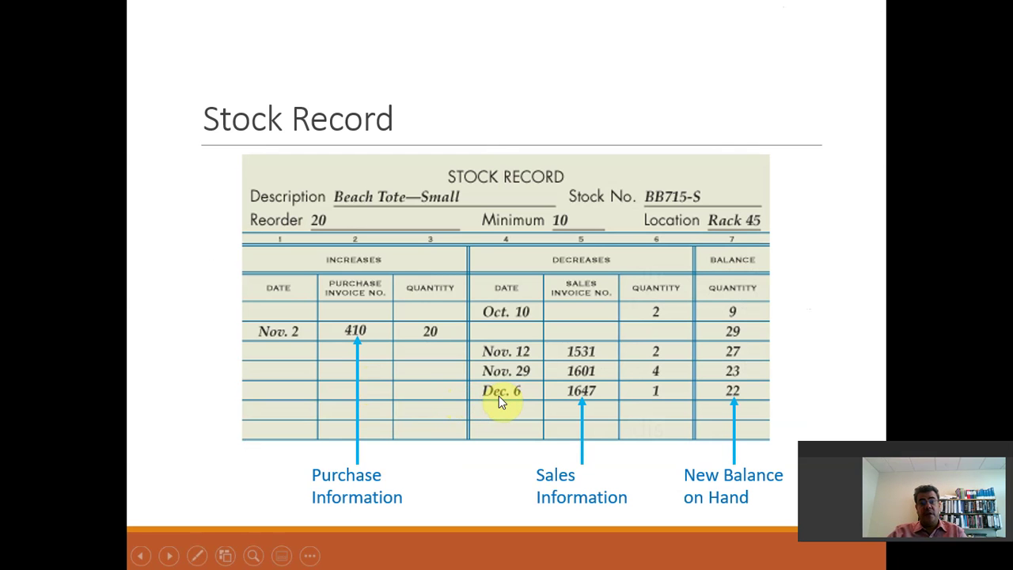
Switch back to the Excel workbook and check the quantity and date of purchase 410 in the stock record.
{"action": "key", "text": "alt+Tab"}
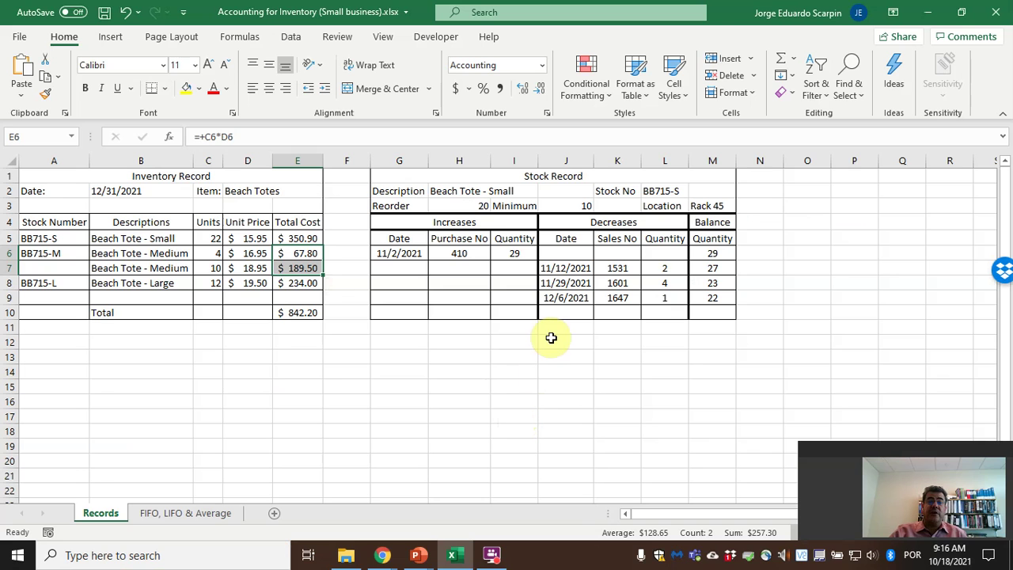
{"action": "left_click", "coordinate": [503, 254]}
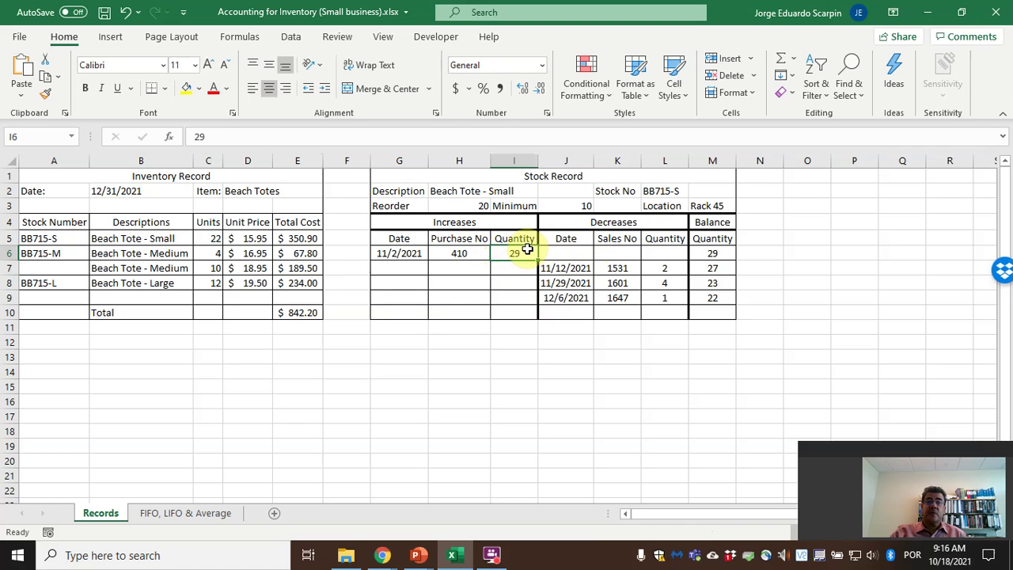
{"action": "left_click", "coordinate": [419, 255]}
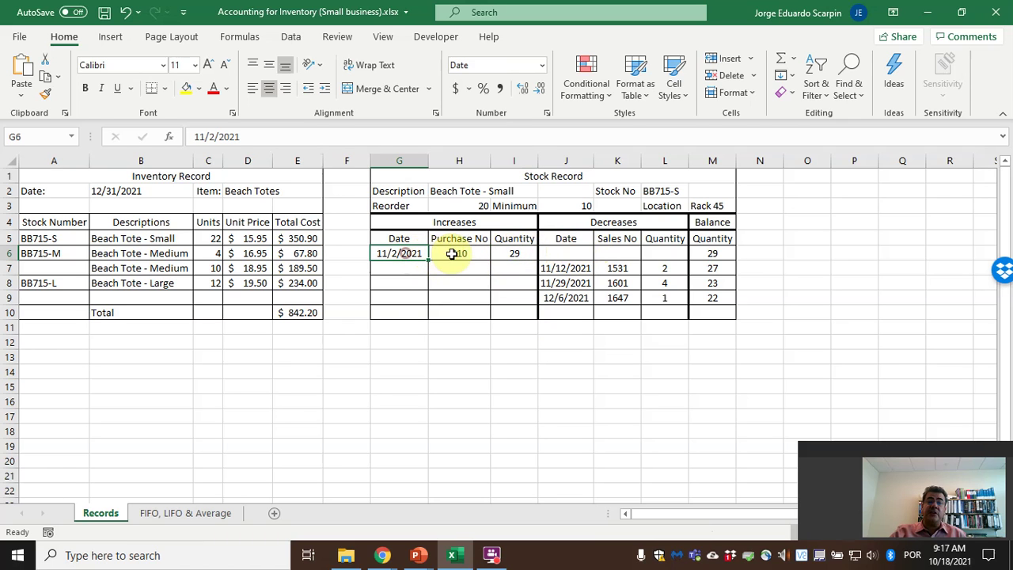
Fill the stock record's description cell H2 and the matching Beach Tote - Small cell B5 with yellow.
{"action": "left_click", "coordinate": [478, 196]}
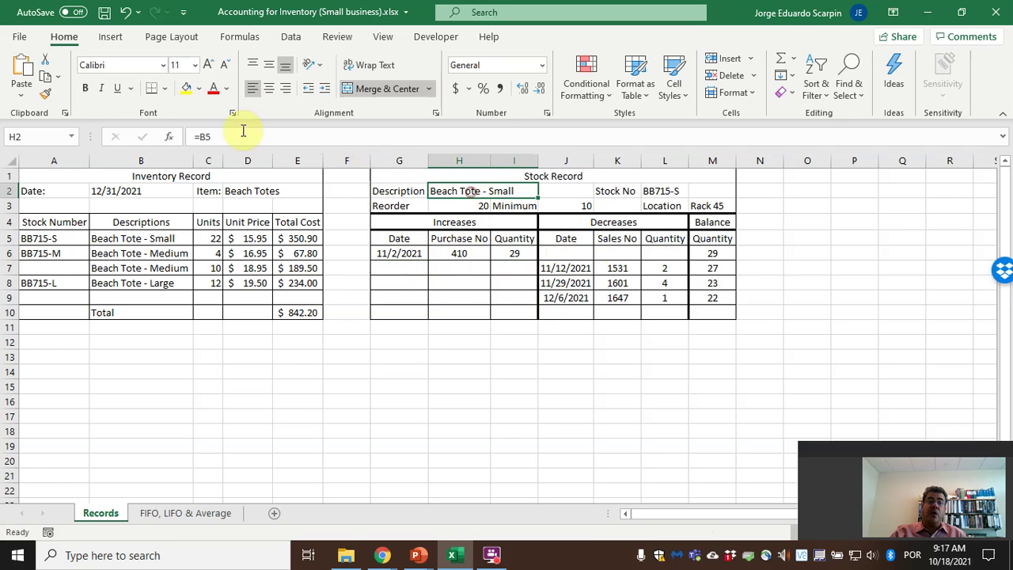
{"action": "left_click", "coordinate": [158, 239]}
{"action": "left_click", "coordinate": [186, 89]}
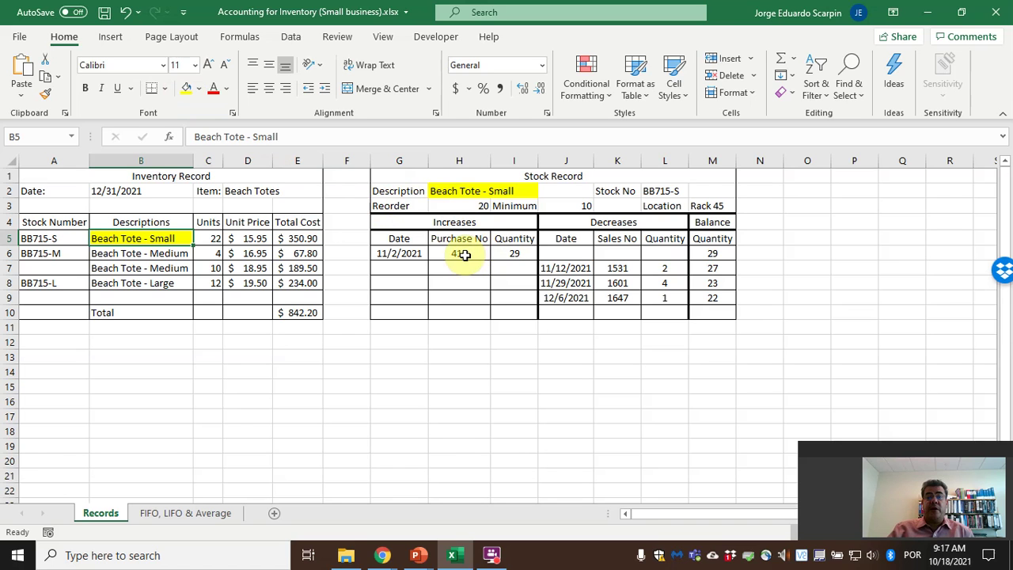
Examine the dates, sales numbers and quantities of the three decreases in the stock record.
{"action": "left_click", "coordinate": [571, 272]}
{"action": "left_click", "coordinate": [619, 279]}
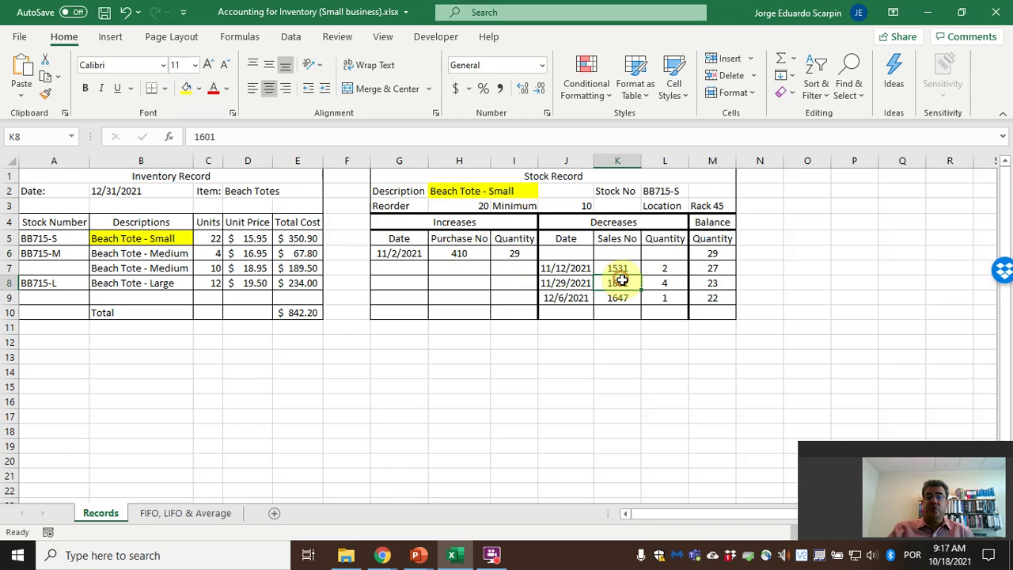
{"action": "left_click", "coordinate": [623, 297]}
{"action": "left_click", "coordinate": [566, 300]}
{"action": "left_click", "coordinate": [569, 273]}
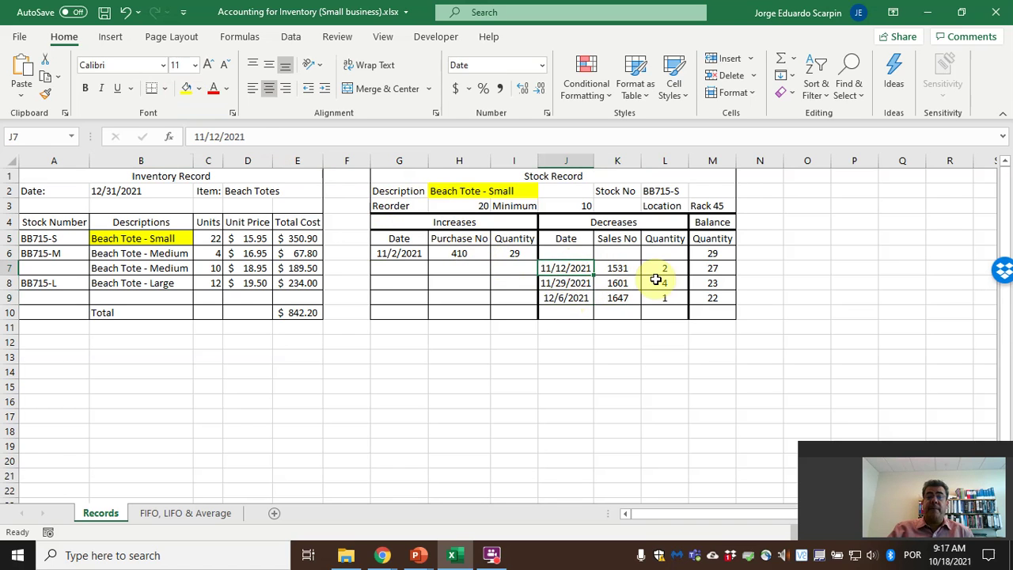
{"action": "left_click", "coordinate": [574, 299]}
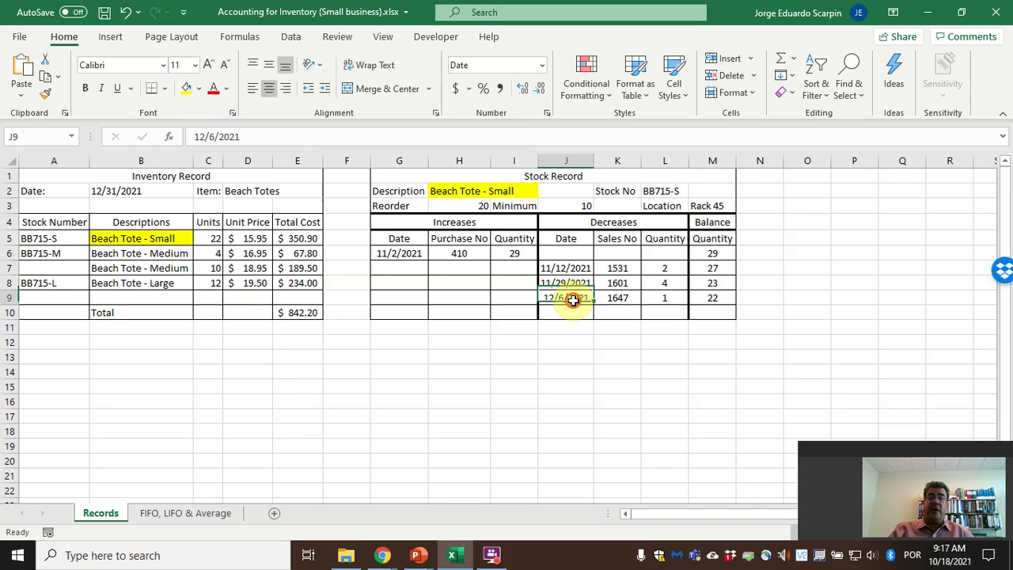
{"action": "left_click", "coordinate": [662, 267]}
{"action": "left_click", "coordinate": [667, 281]}
{"action": "left_click", "coordinate": [667, 298]}
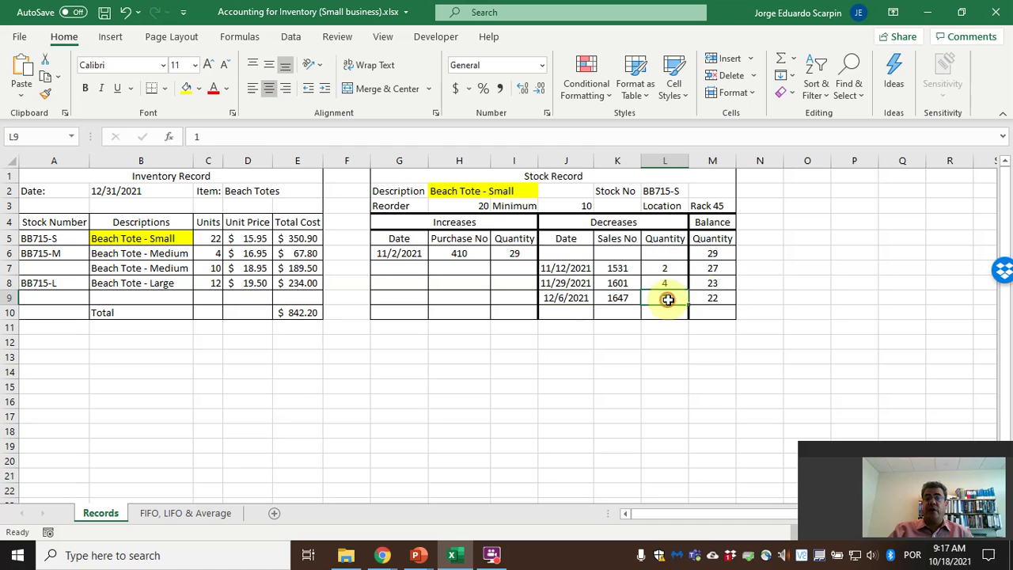
Inspect the stock record's running balance cells and their formulas from M6 down to M9.
{"action": "left_click", "coordinate": [713, 253]}
{"action": "left_click", "coordinate": [714, 268]}
{"action": "left_click", "coordinate": [712, 282]}
{"action": "left_click", "coordinate": [714, 298]}
{"action": "left_click", "coordinate": [713, 253]}
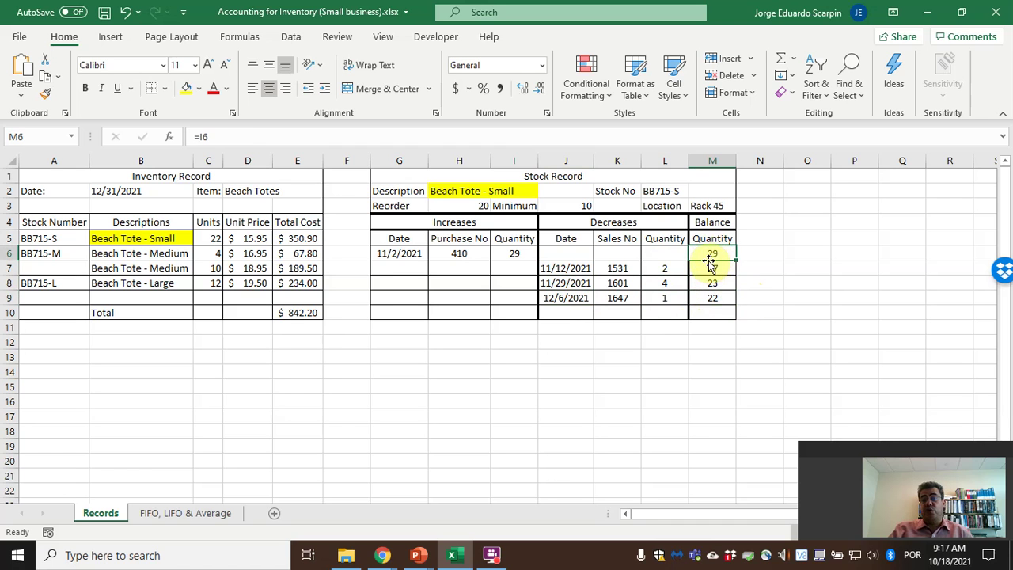
{"action": "left_click", "coordinate": [710, 268]}
{"action": "left_click", "coordinate": [713, 282]}
Fill the final stock balance in M9 and the matching Beach Tote - Small units in C5 with light green.
{"action": "left_click", "coordinate": [714, 297]}
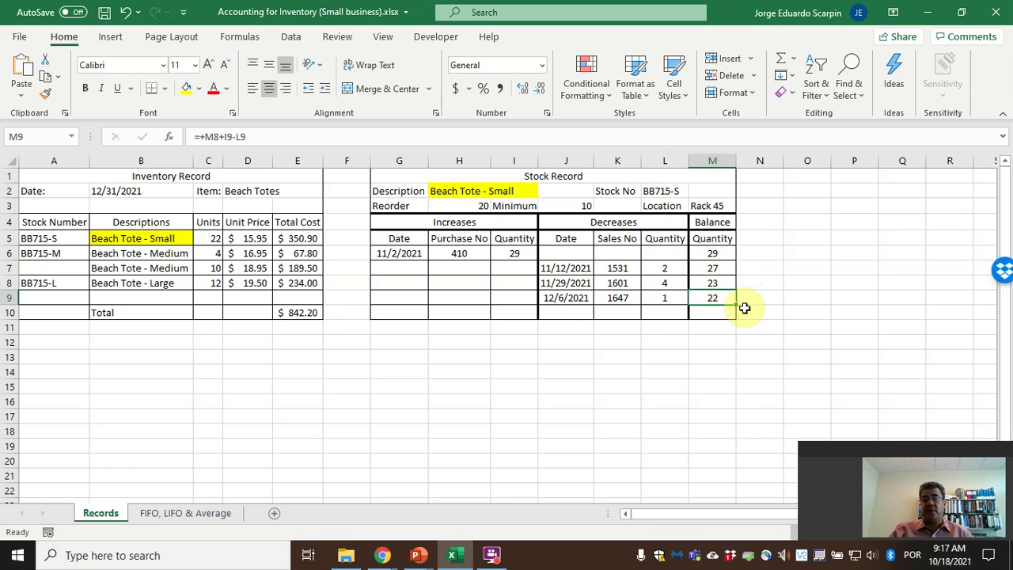
{"action": "left_click", "coordinate": [199, 88]}
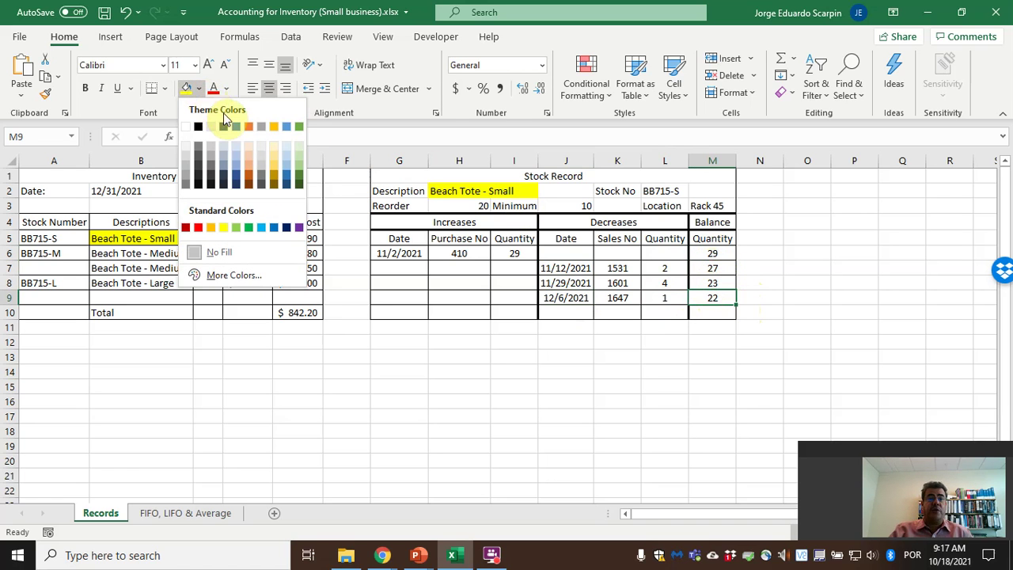
{"action": "left_click", "coordinate": [299, 158]}
{"action": "left_click", "coordinate": [212, 239]}
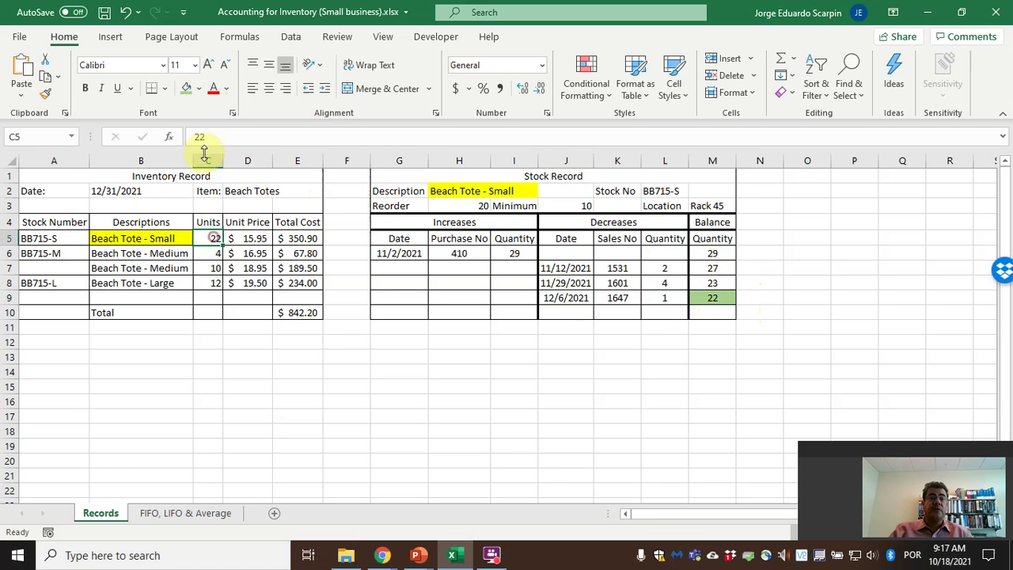
{"action": "left_click", "coordinate": [182, 89]}
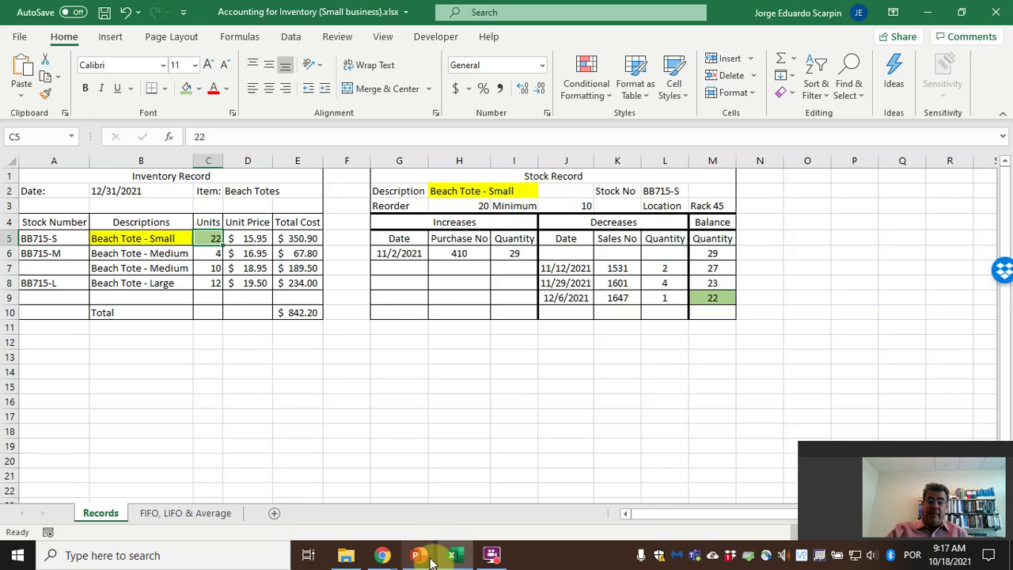
Switch to the PowerPoint slideshow and advance to the First-In, First-Out Inventory Costing Method slide.
{"action": "mouse_move", "coordinate": [424, 560]}
{"action": "left_click", "coordinate": [475, 515]}
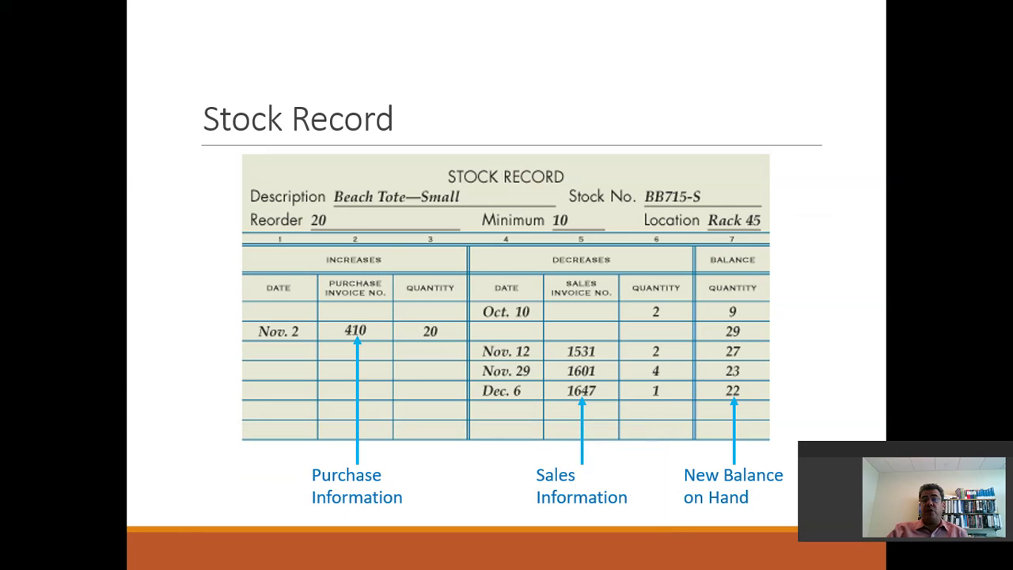
{"action": "key", "text": "Right"}
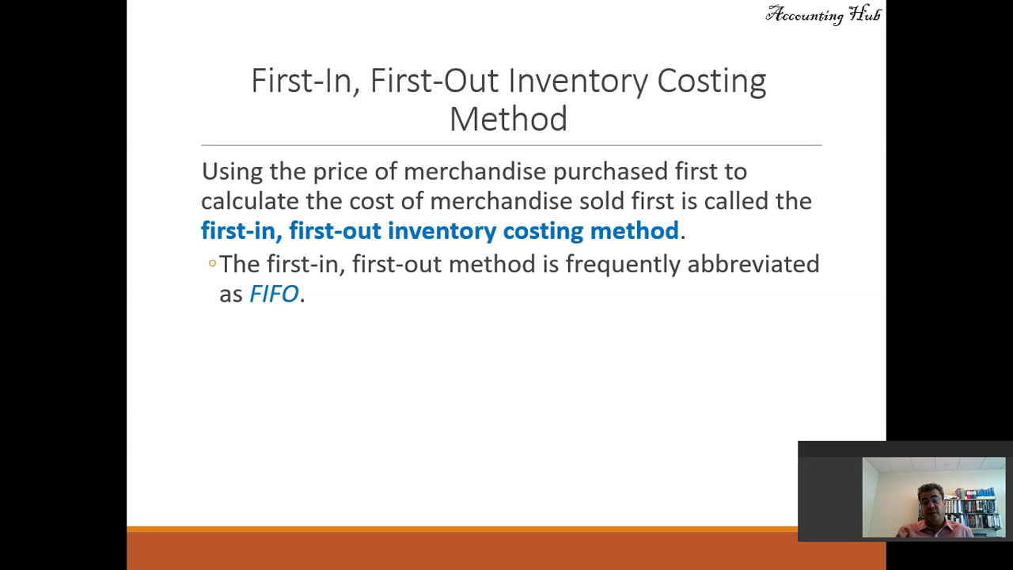
Switch back to the Excel workbook, open the FIFO, LIFO & Average sheet and look over its costing tables.
{"action": "key", "text": "alt+Tab"}
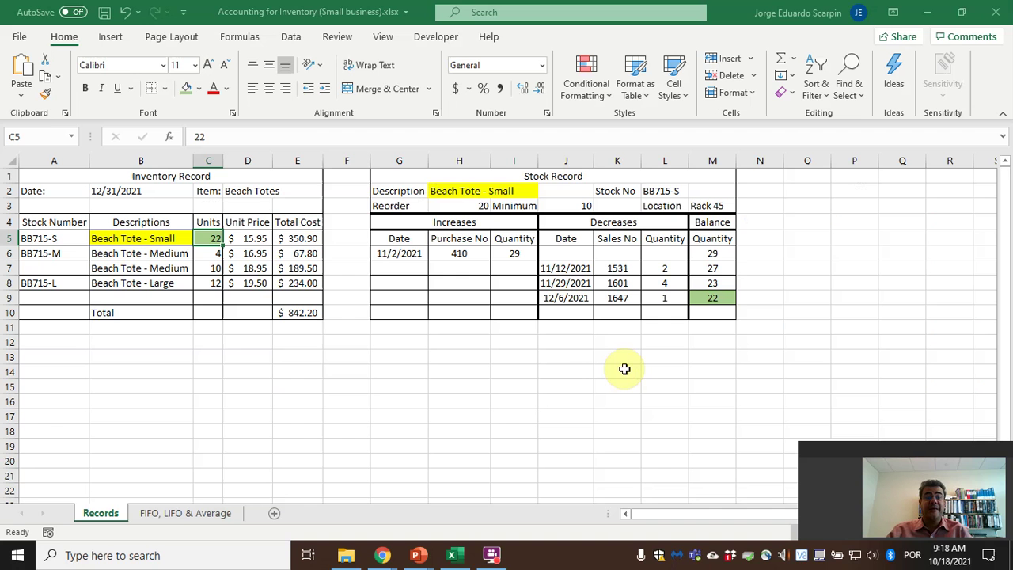
{"action": "left_click", "coordinate": [175, 512]}
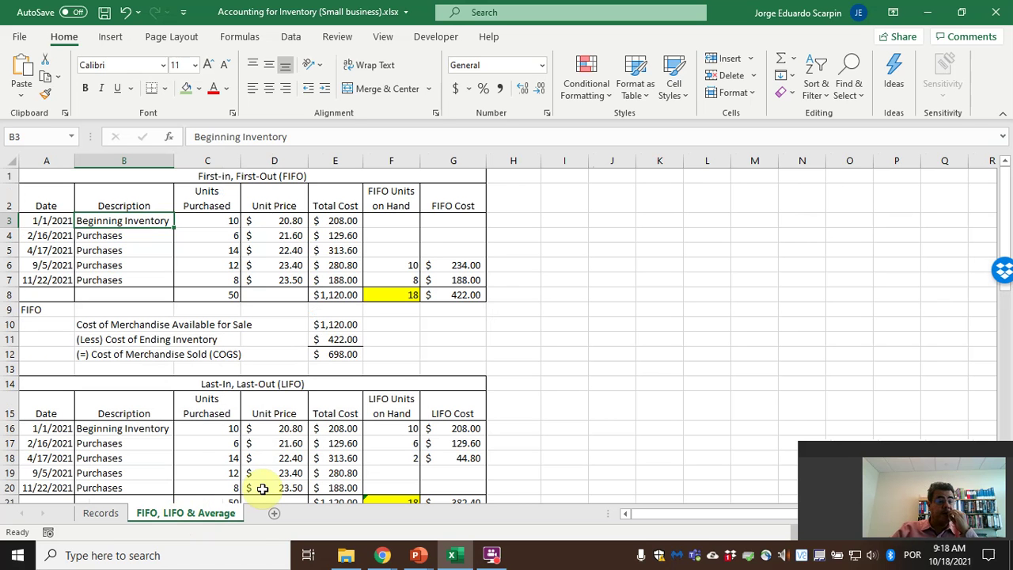
{"action": "scroll", "coordinate": [456, 429], "scroll_direction": "down", "scroll_amount": 4}
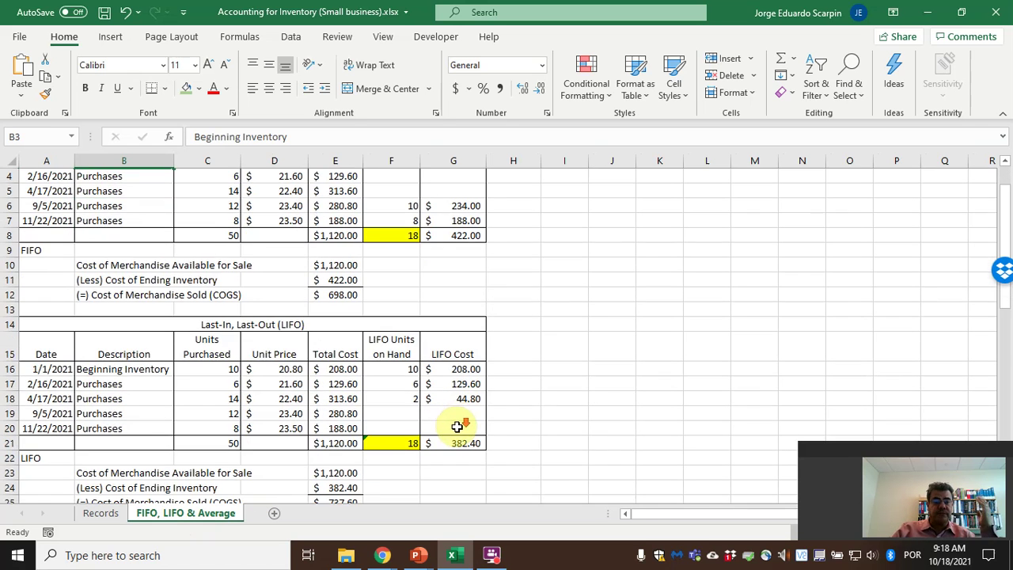
{"action": "scroll", "coordinate": [456, 430], "scroll_direction": "down", "scroll_amount": 5}
{"action": "scroll", "coordinate": [456, 430], "scroll_direction": "up", "scroll_amount": 9}
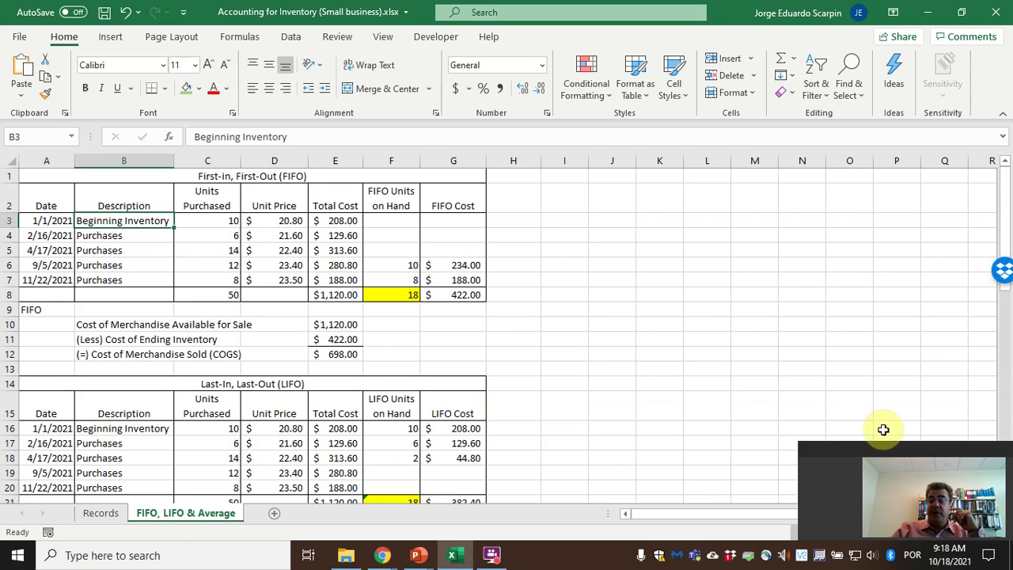
{"action": "left_click_drag", "start_coordinate": [893, 450], "coordinate": [905, 359]}
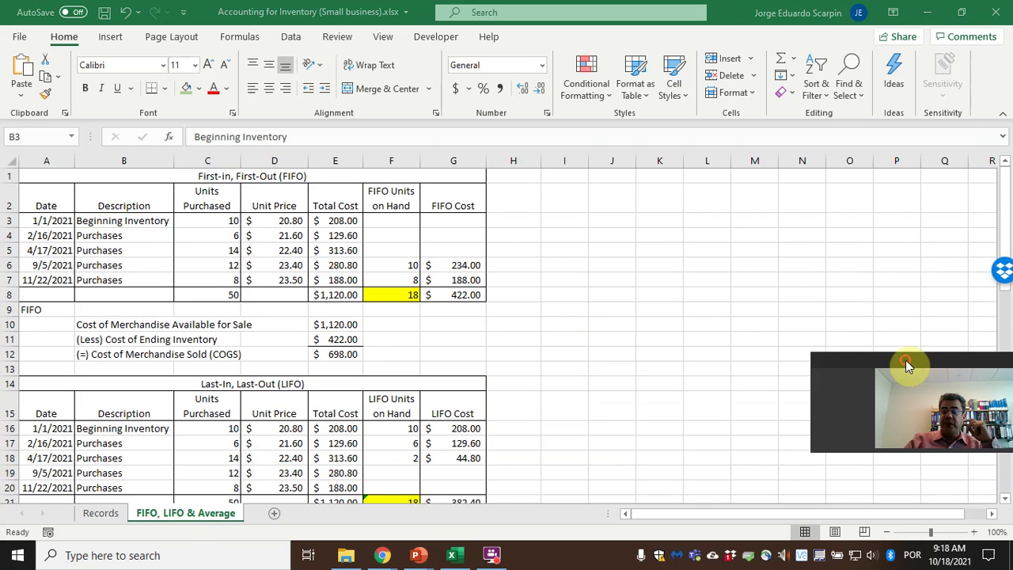
Examine the Beginning Inventory row's units purchased, unit price and total cost formula in C3, D3 and E3.
{"action": "left_click", "coordinate": [974, 533]}
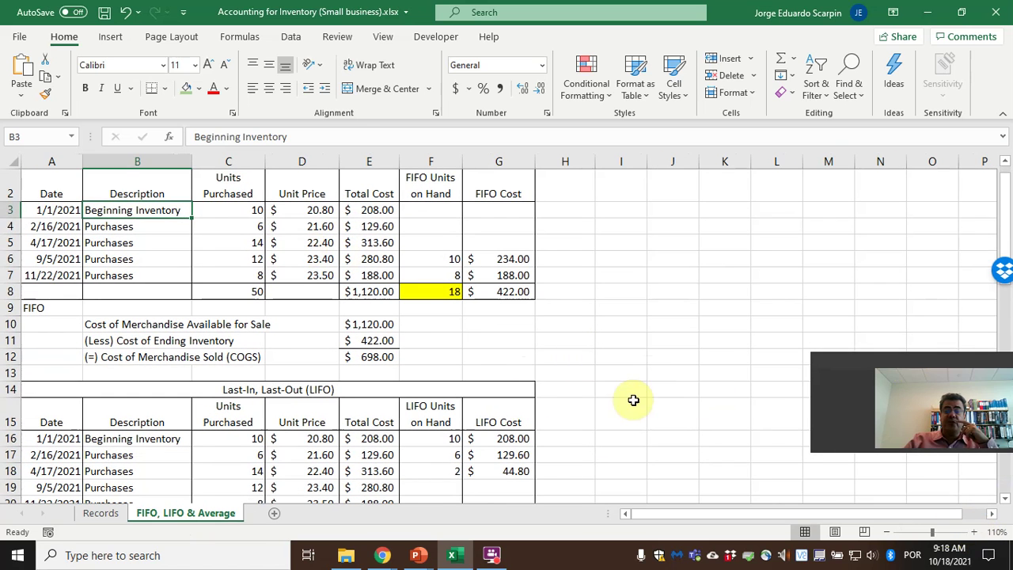
{"action": "left_click_drag", "start_coordinate": [942, 368], "coordinate": [917, 436]}
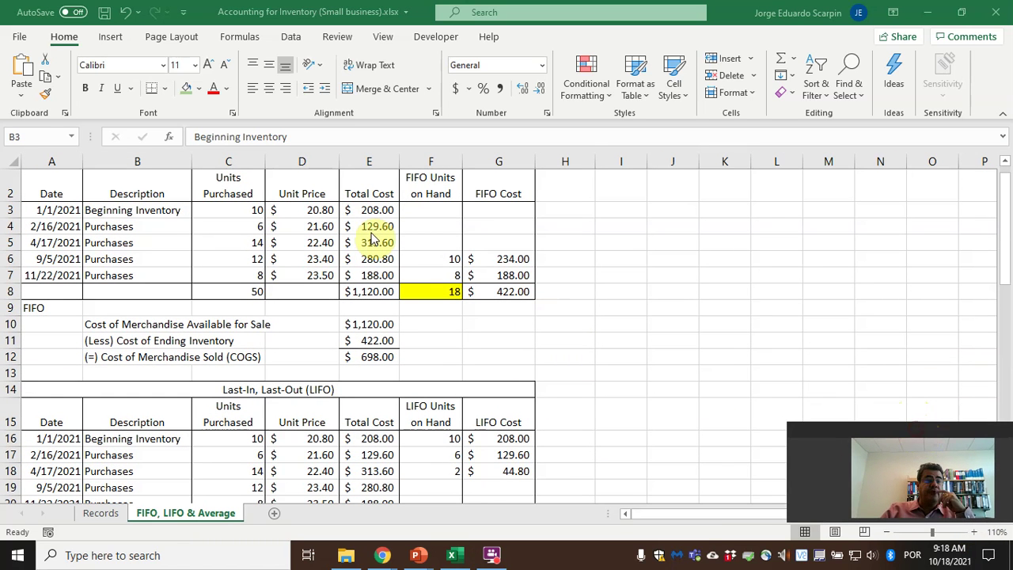
{"action": "left_click", "coordinate": [237, 210]}
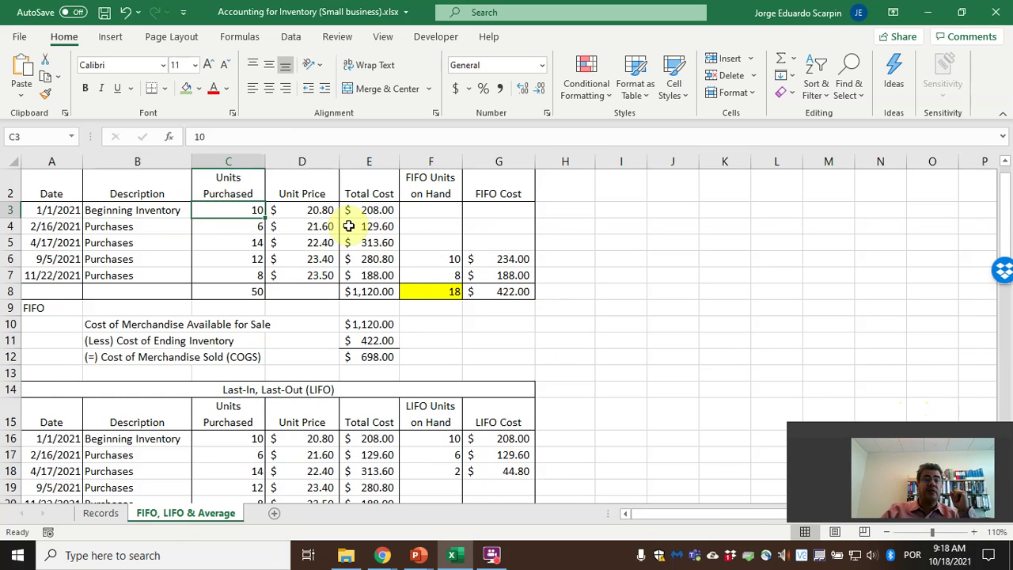
{"action": "left_click", "coordinate": [317, 208]}
{"action": "left_click", "coordinate": [377, 210]}
{"action": "left_click", "coordinate": [321, 209]}
{"action": "left_click", "coordinate": [378, 211]}
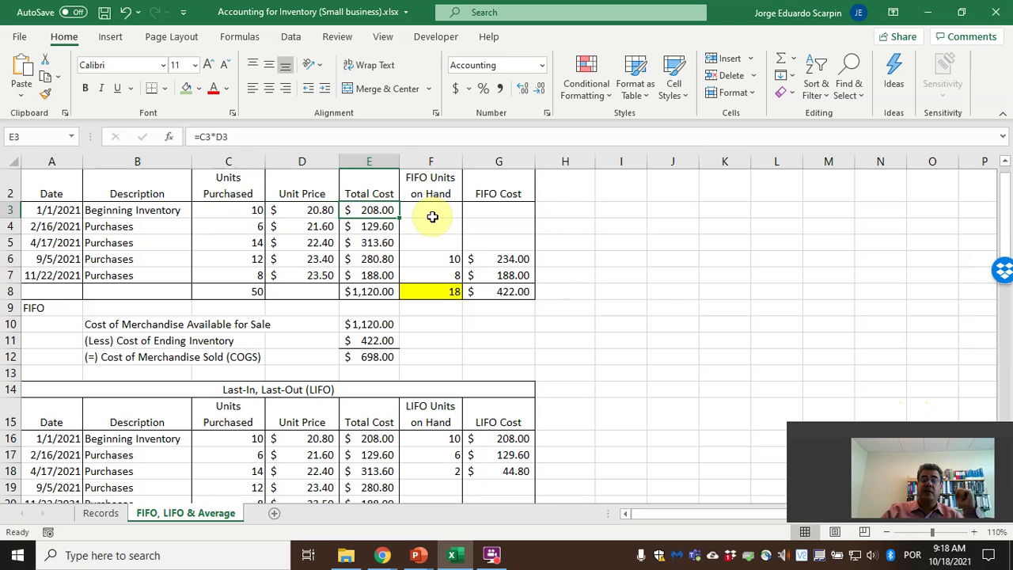
Review the dates and descriptions of the 2021 purchases in the FIFO table and the units purchased in C4.
{"action": "left_click", "coordinate": [66, 211]}
{"action": "left_click", "coordinate": [68, 242]}
{"action": "left_click", "coordinate": [69, 261]}
{"action": "left_click", "coordinate": [70, 273]}
{"action": "left_click", "coordinate": [129, 257]}
{"action": "left_click", "coordinate": [130, 241]}
{"action": "left_click", "coordinate": [133, 226]}
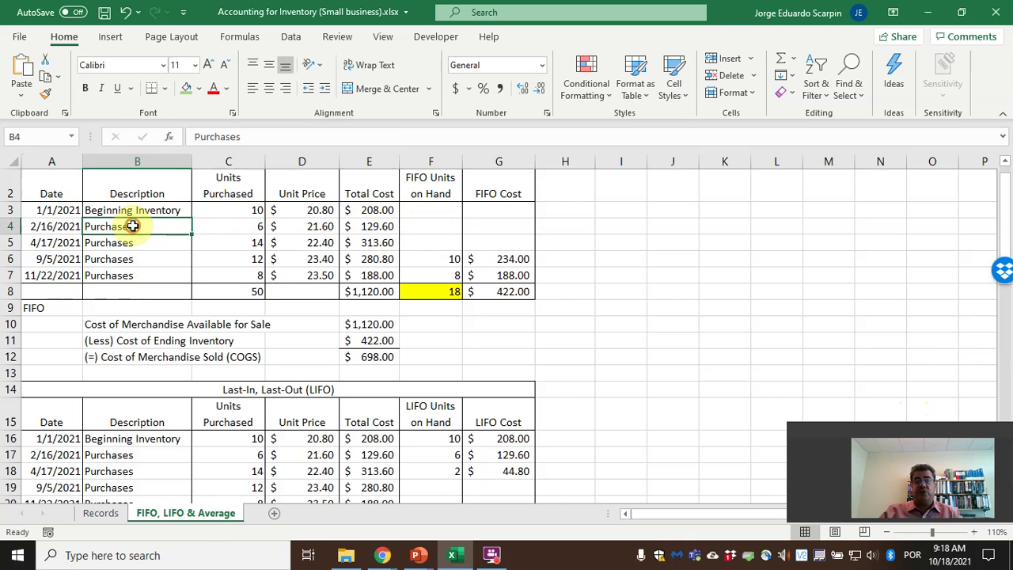
{"action": "left_click", "coordinate": [248, 227]}
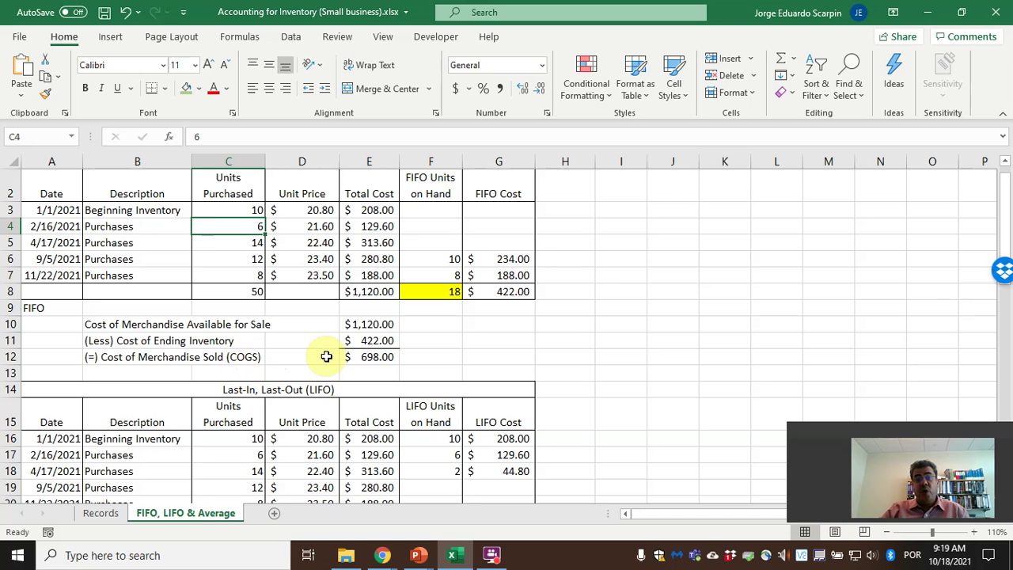
Clear the FIFO units on hand and FIFO cost of the last two purchases in F6:G7.
{"action": "left_click", "coordinate": [430, 294]}
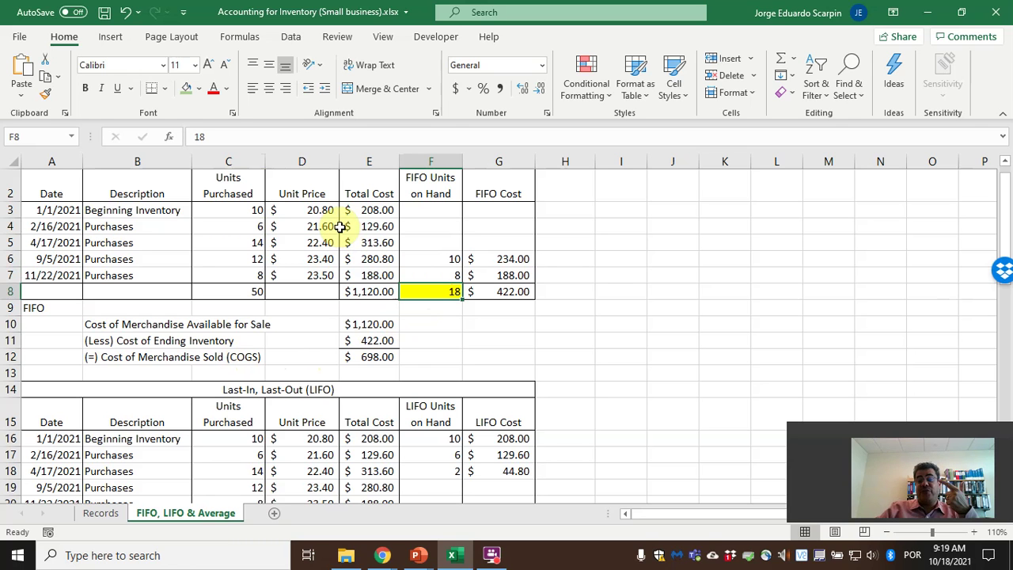
{"action": "left_click", "coordinate": [429, 293]}
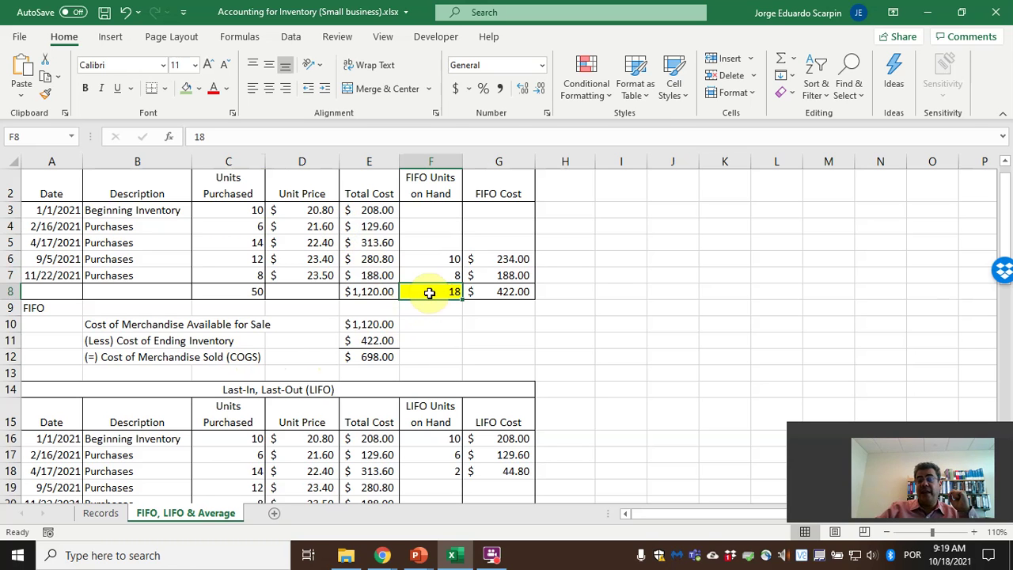
{"action": "left_click", "coordinate": [248, 273]}
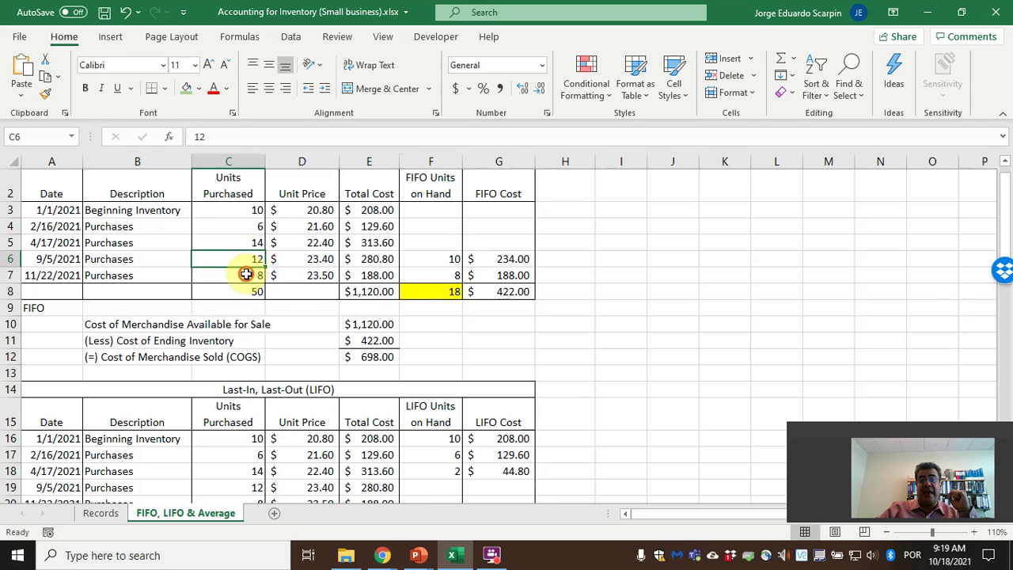
{"action": "left_click_drag", "start_coordinate": [430, 259], "coordinate": [509, 274]}
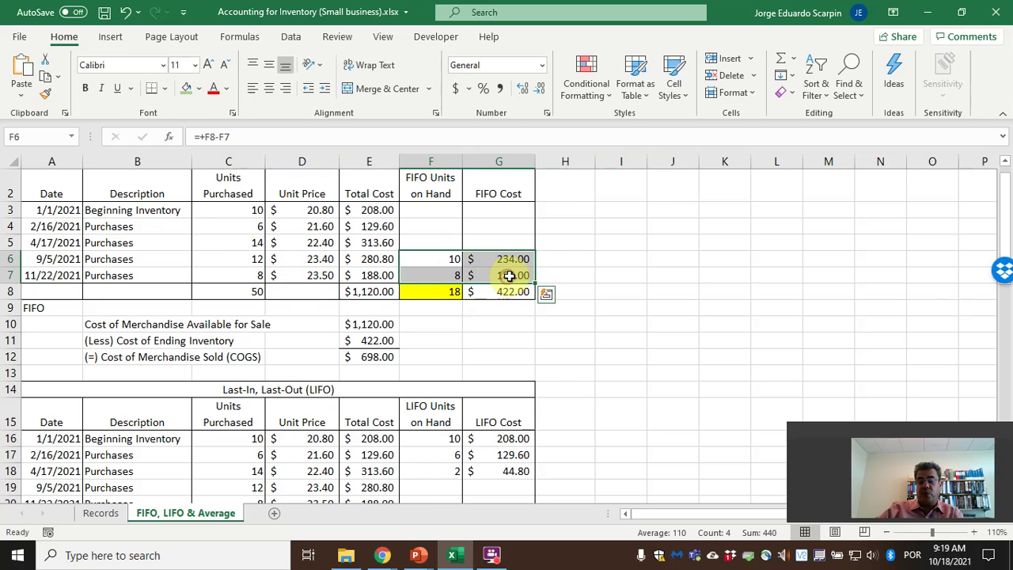
{"action": "key", "text": "Delete"}
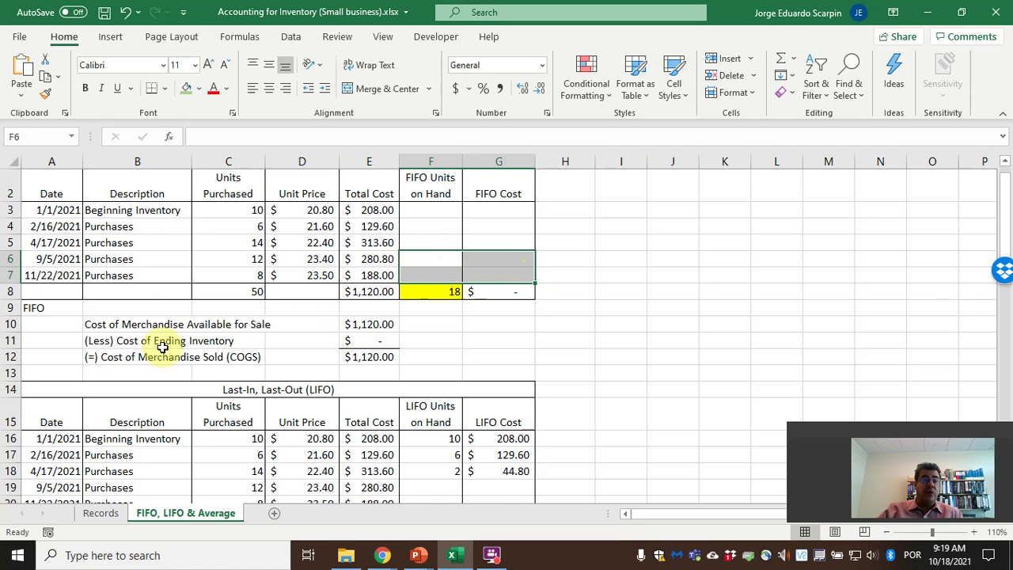
Inspect the FIFO summary formulas in E10:E12 and the Total Cost column that feeds the merchandise available for sale.
{"action": "left_click", "coordinate": [147, 324]}
{"action": "left_click", "coordinate": [364, 324]}
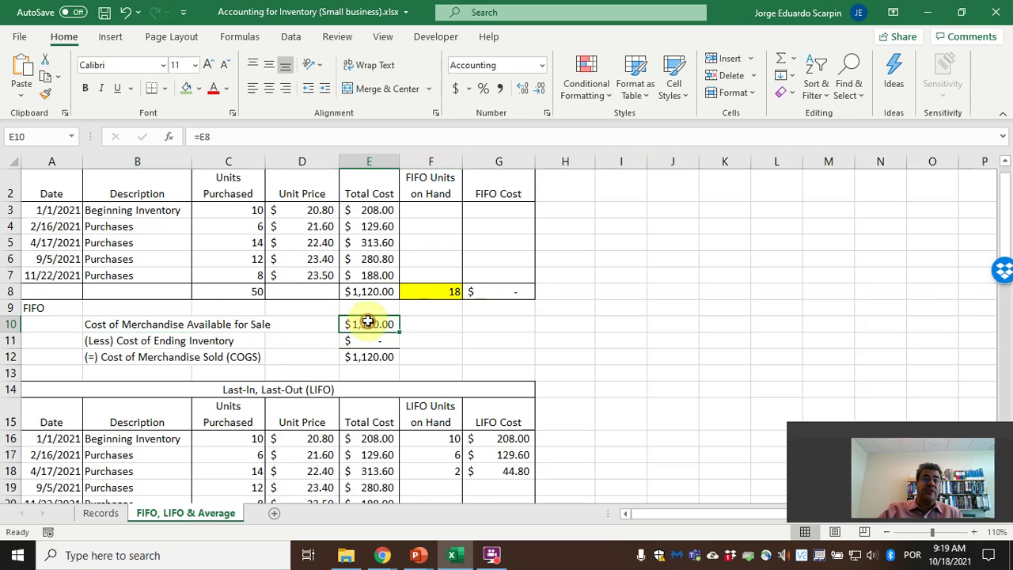
{"action": "left_click_drag", "start_coordinate": [370, 207], "coordinate": [372, 290]}
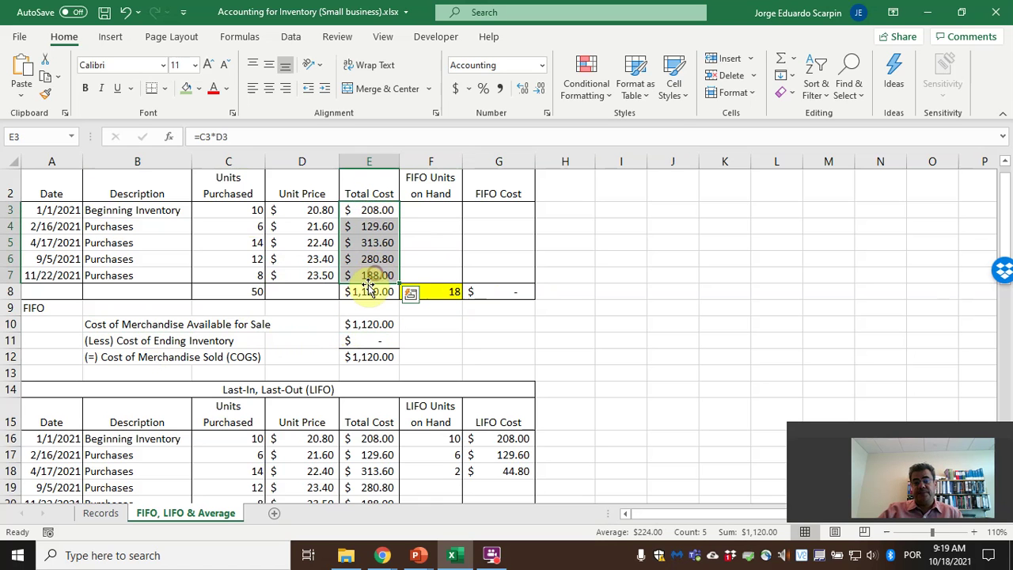
{"action": "left_click", "coordinate": [366, 291]}
{"action": "left_click", "coordinate": [371, 324]}
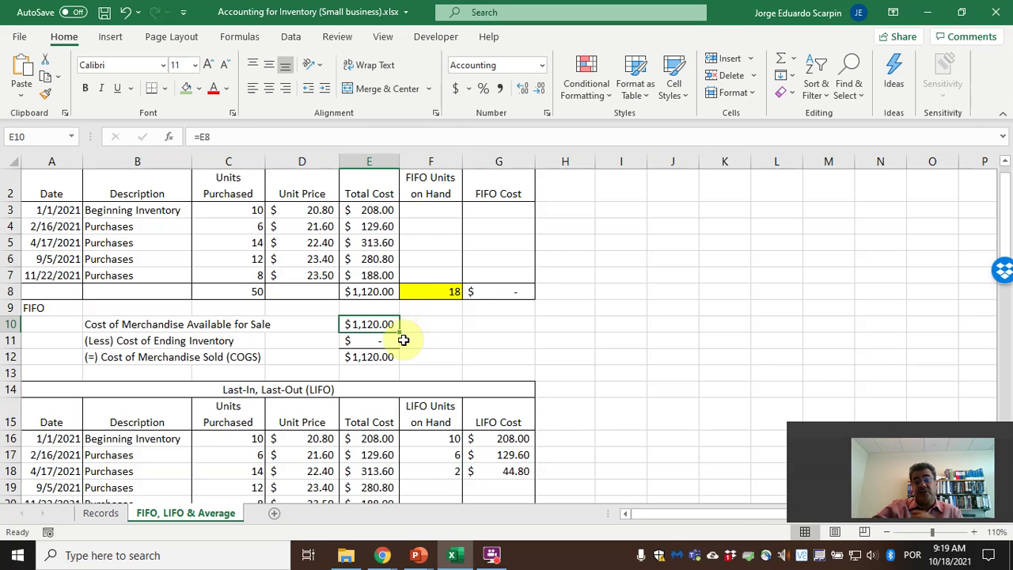
{"action": "left_click", "coordinate": [372, 342]}
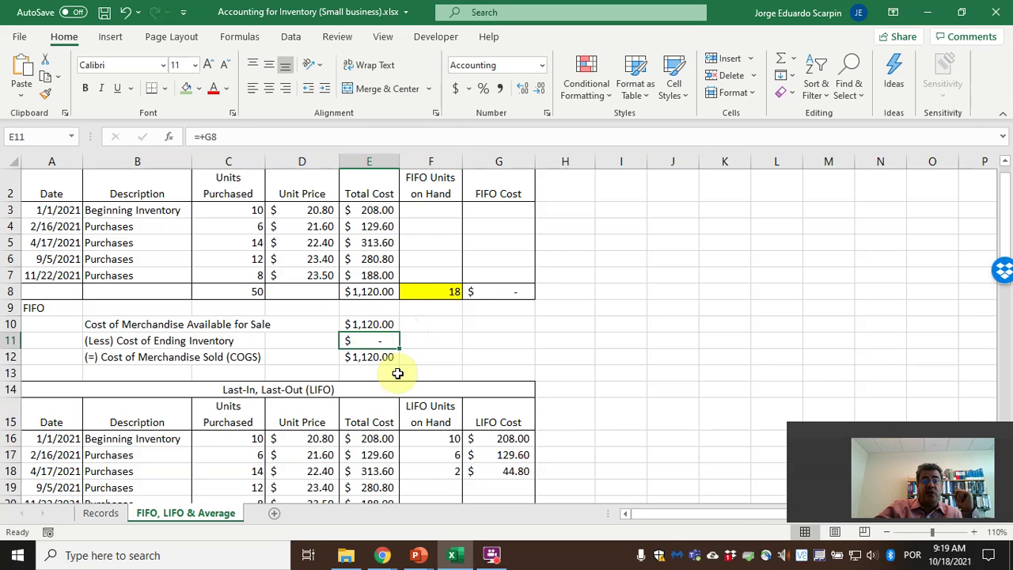
{"action": "left_click", "coordinate": [390, 356]}
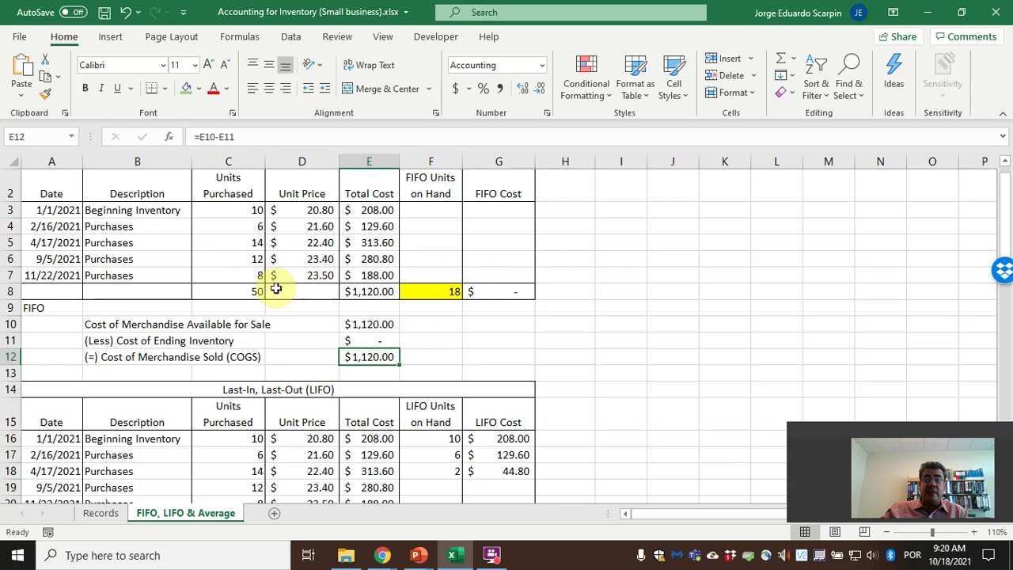
Enter 8 FIFO units on hand for the 11/22/2021 purchase in F7 and calculate its FIFO cost in G7 as F7*D7.
{"action": "scroll", "coordinate": [271, 286], "scroll_direction": "up", "scroll_amount": 1}
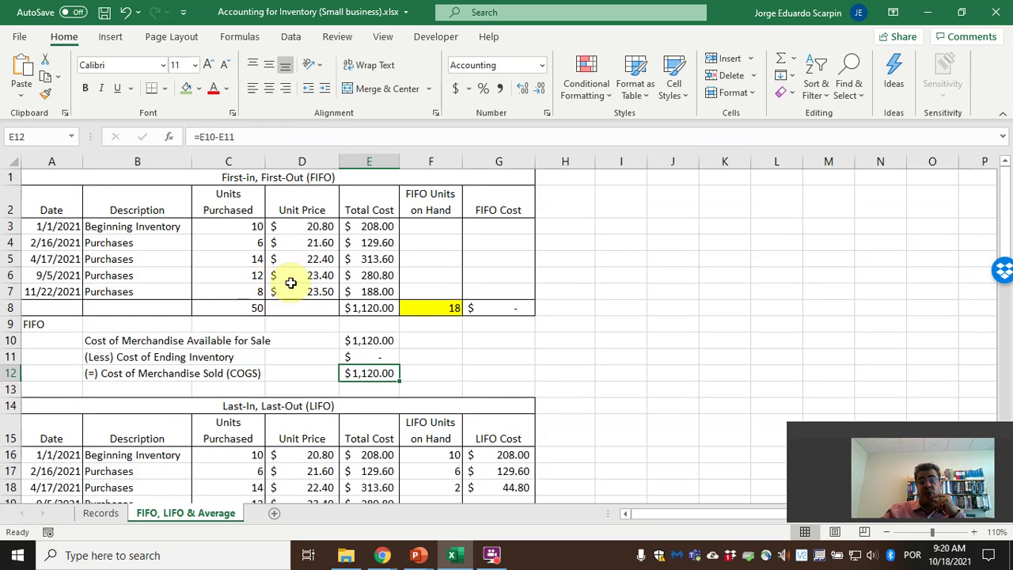
{"action": "left_click", "coordinate": [438, 294]}
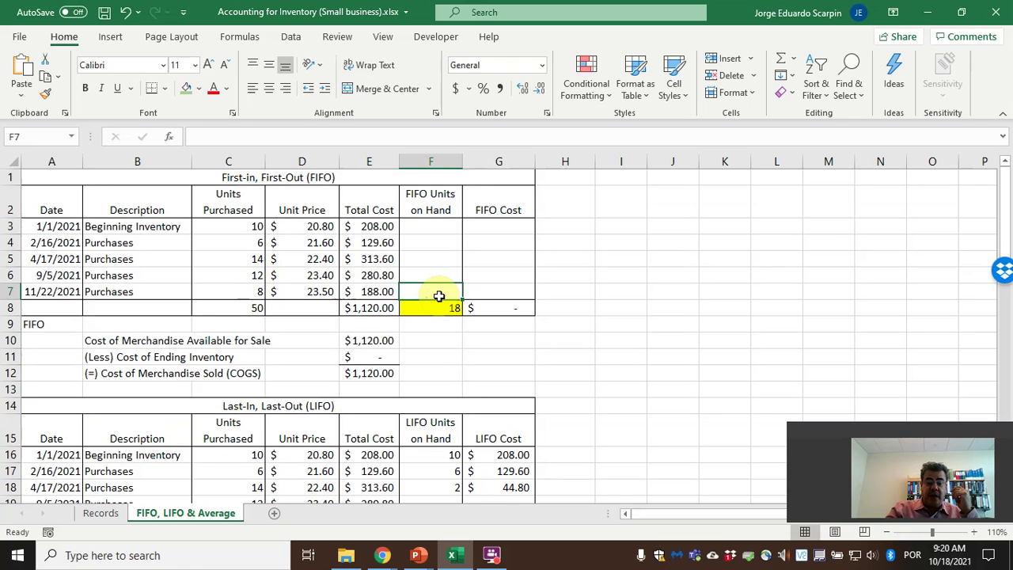
{"action": "type", "text": "8"}
{"action": "key", "text": "Tab"}
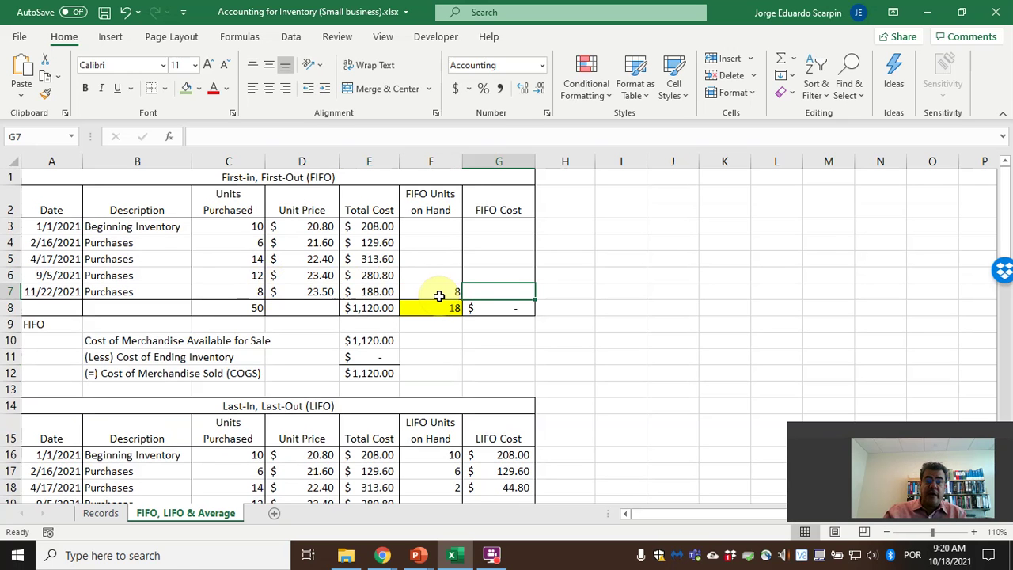
{"action": "type", "text": "="}
{"action": "key", "text": "Down"}
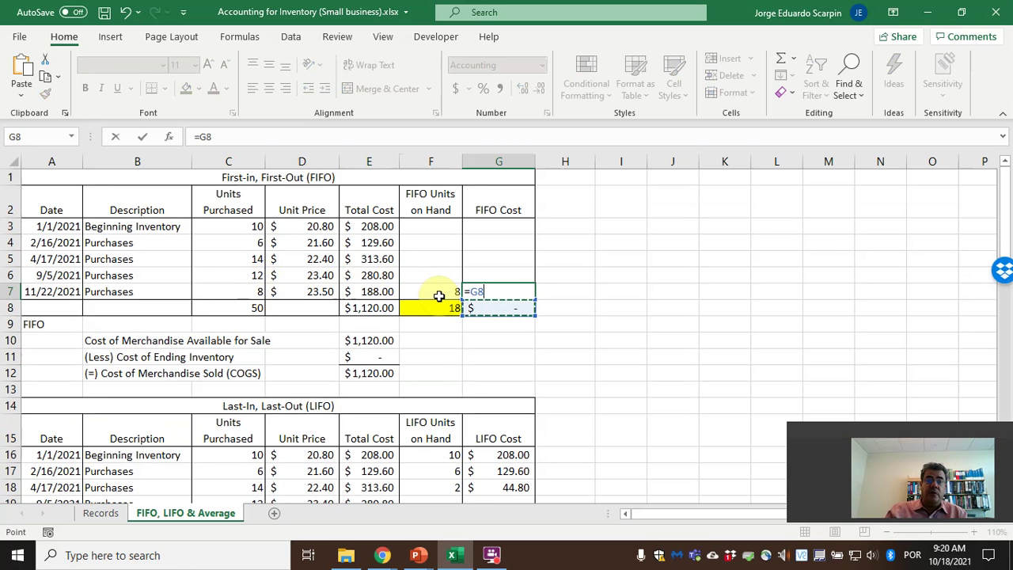
{"action": "left_click", "coordinate": [438, 296]}
{"action": "type", "text": "*"}
{"action": "key", "text": "Left"}
{"action": "key", "text": "Left"}
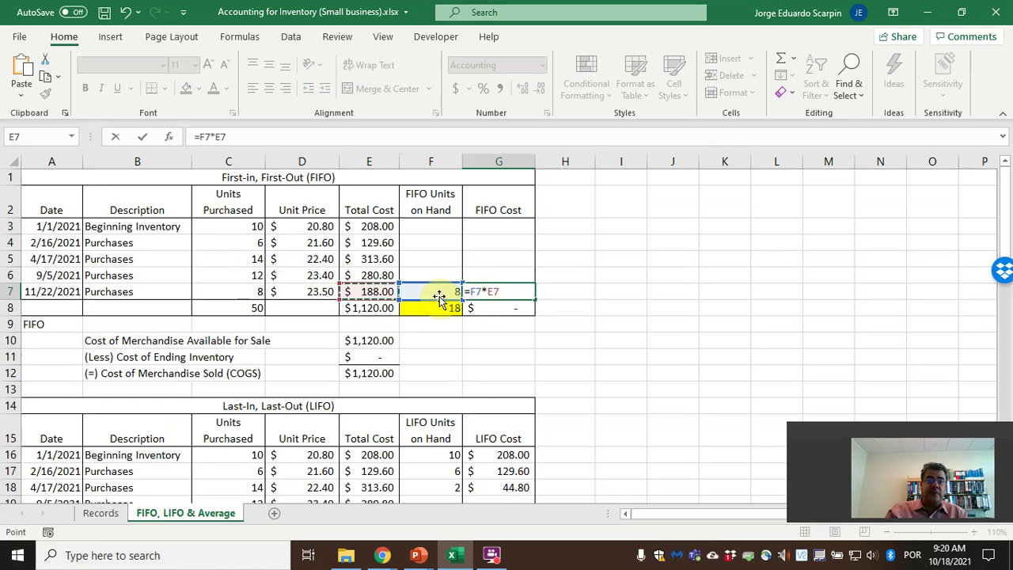
{"action": "key", "text": "Return"}
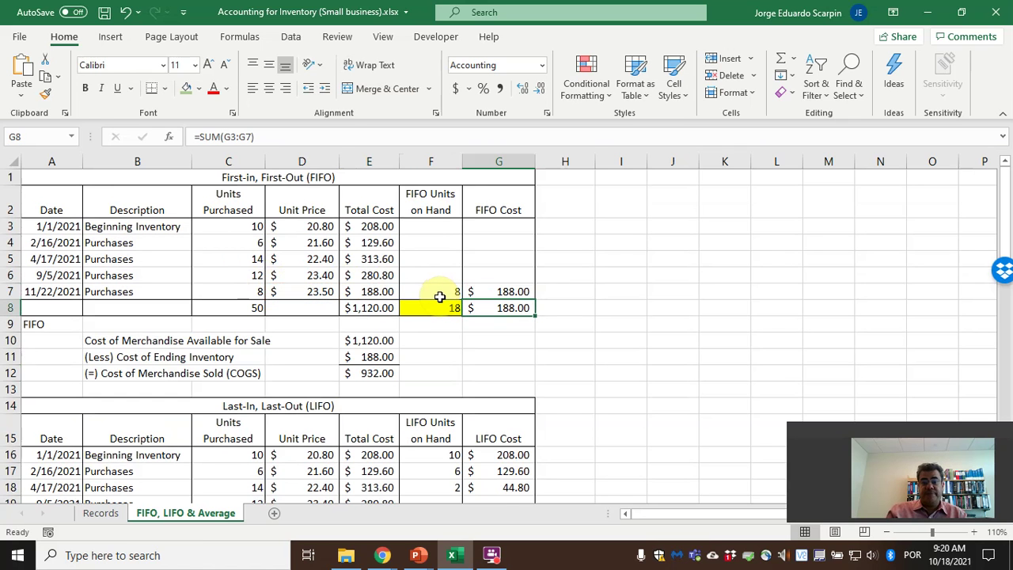
{"action": "key", "text": "Up"}
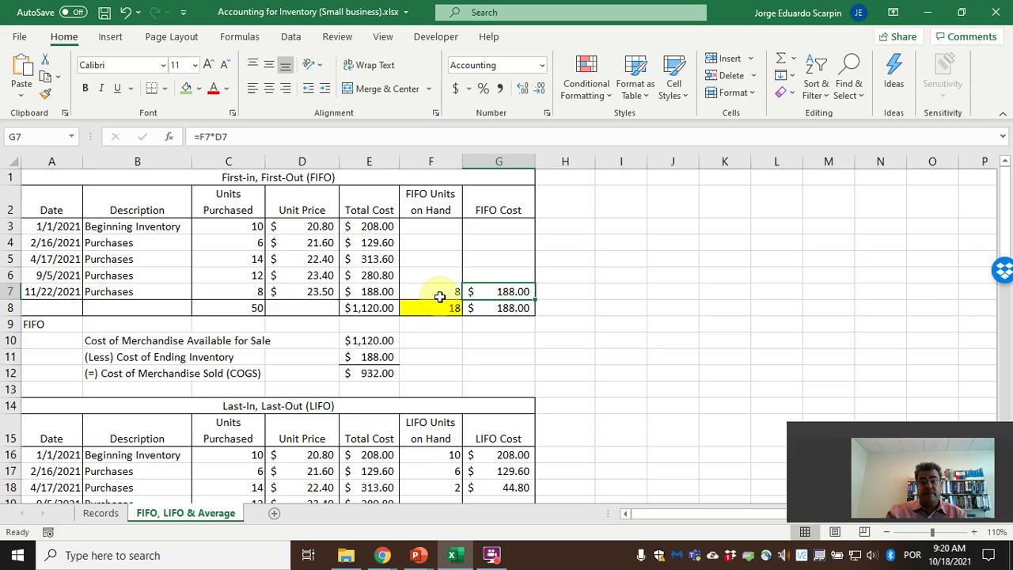
Calculate the FIFO units on hand for the 9/5/2021 purchase in F6 with the formula +F8-F7.
{"action": "key", "text": "Up"}
{"action": "key", "text": "Left"}
{"action": "key", "text": "Left"}
{"action": "key", "text": "Left"}
{"action": "key", "text": "Left"}
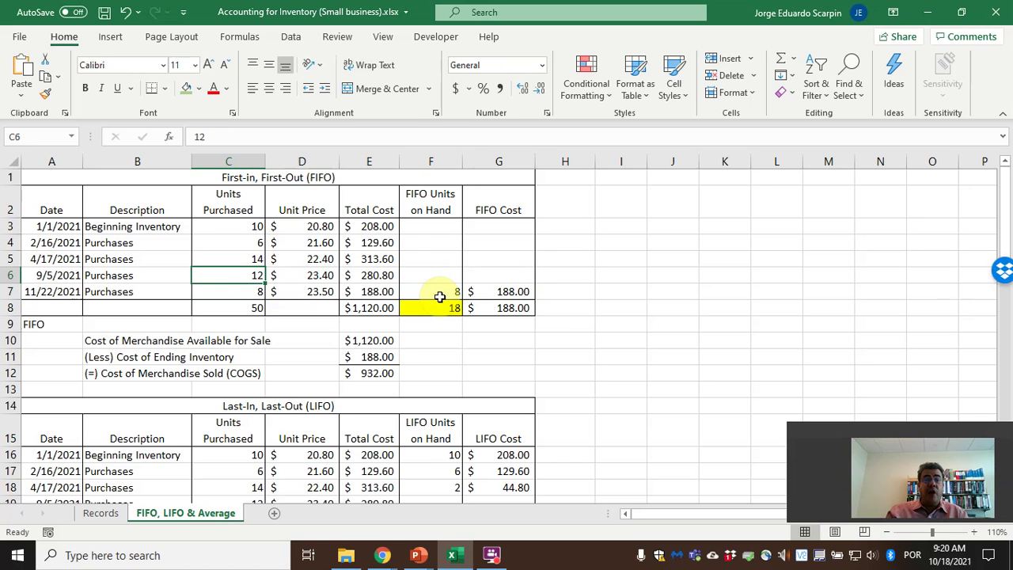
{"action": "key", "text": "Right"}
{"action": "key", "text": "Right"}
{"action": "key", "text": "Right"}
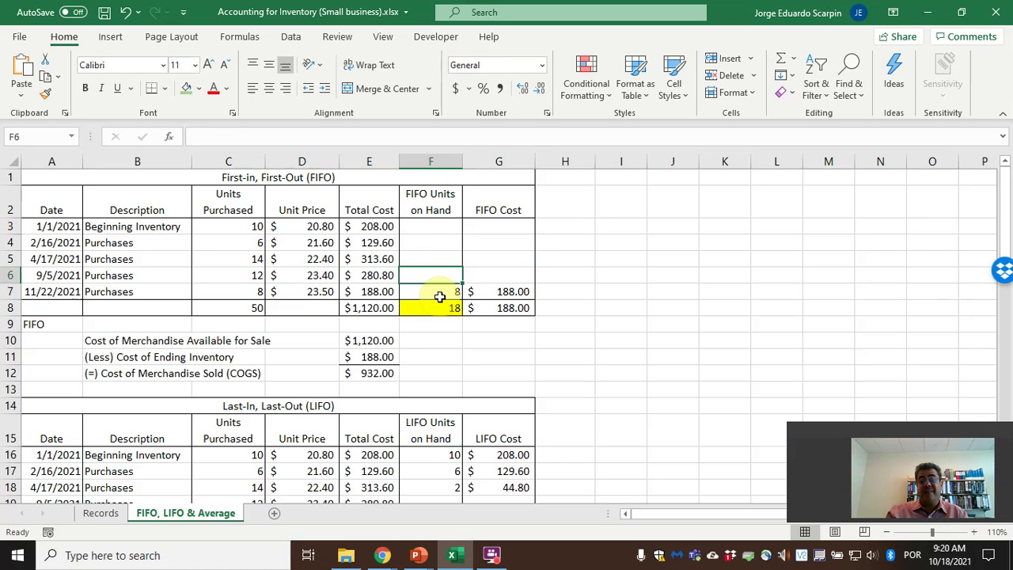
{"action": "type", "text": "+"}
{"action": "key", "text": "Down"}
{"action": "key", "text": "Down"}
{"action": "type", "text": "-"}
{"action": "key", "text": "Up"}
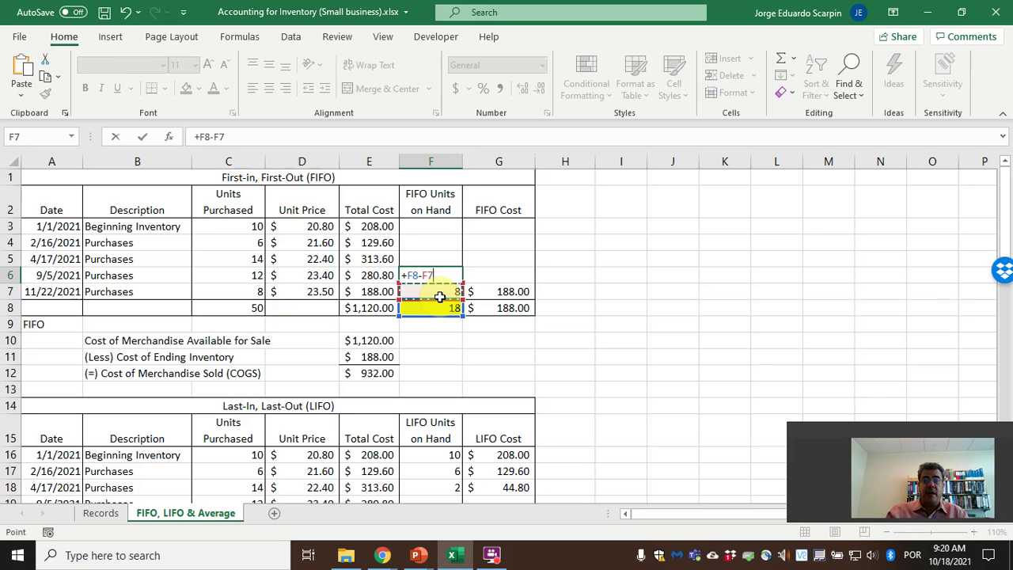
{"action": "key", "text": "Return"}
{"action": "key", "text": "Up"}
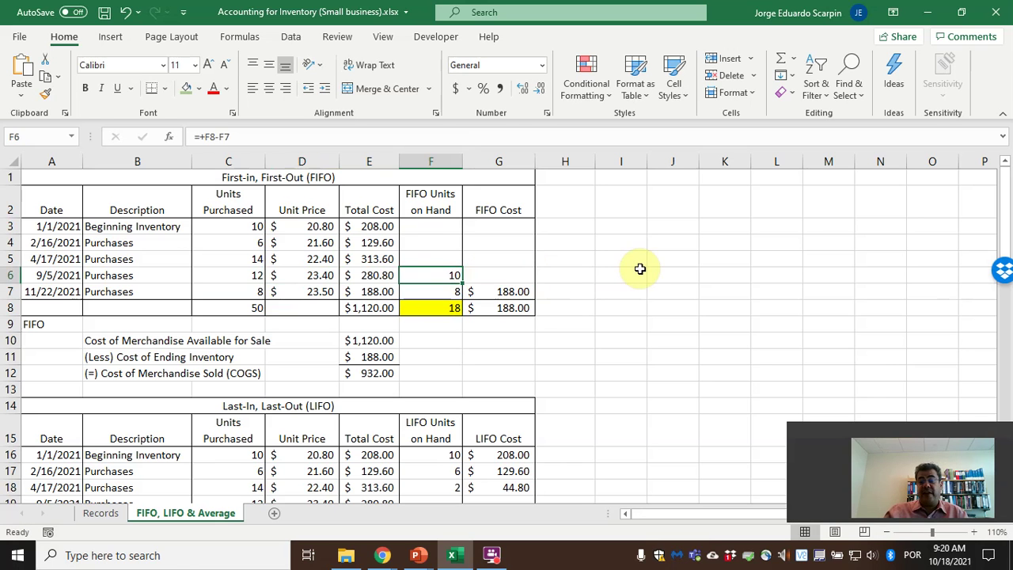
Calculate the 9/5/2021 purchase's FIFO cost in G6 by multiplying its units on hand by its unit price.
{"action": "key", "text": "Right"}
{"action": "type", "text": "+"}
{"action": "key", "text": "Left"}
{"action": "key", "text": "Left"}
{"action": "key", "text": "Left"}
{"action": "key", "text": "Right"}
{"action": "key", "text": "Right"}
{"action": "type", "text": "*"}
{"action": "key", "text": "Left"}
{"action": "key", "text": "Left"}
{"action": "key", "text": "Left"}
{"action": "key", "text": "Return"}
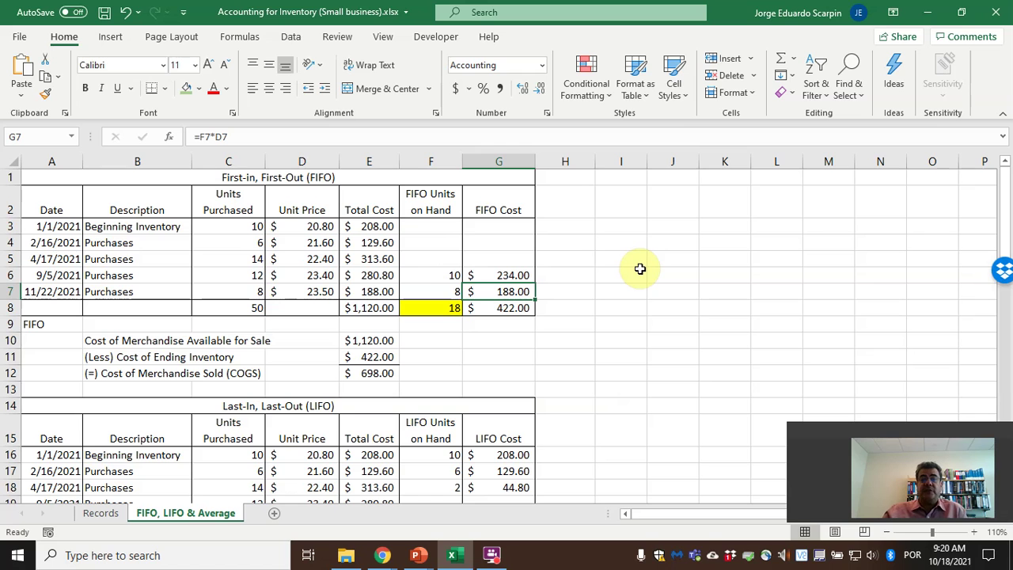
Fill the total FIFO cost in G8 and the matching Cost of Ending Inventory in E11 with light blue.
{"action": "left_click", "coordinate": [517, 308]}
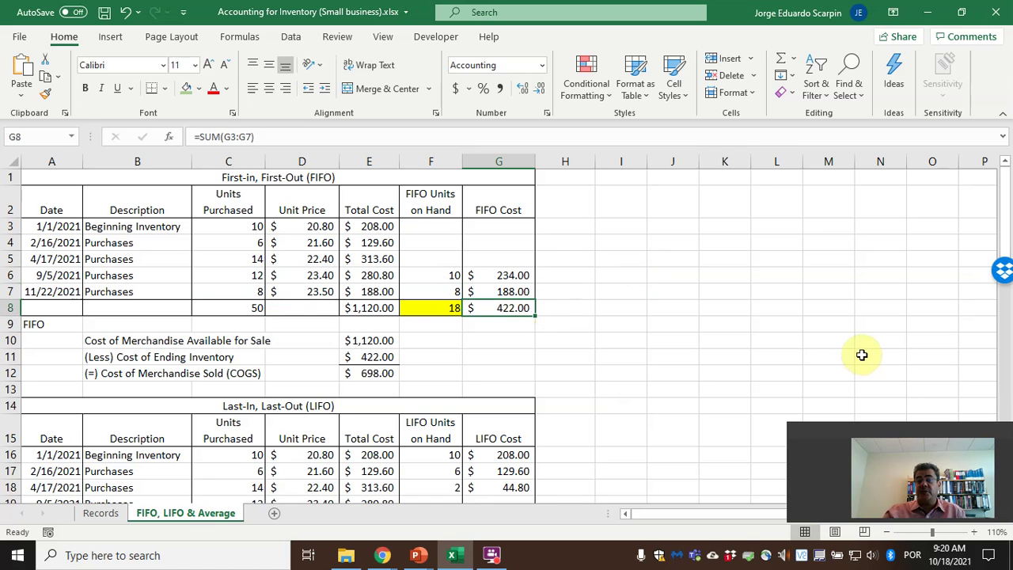
{"action": "left_click_drag", "start_coordinate": [440, 308], "coordinate": [479, 309]}
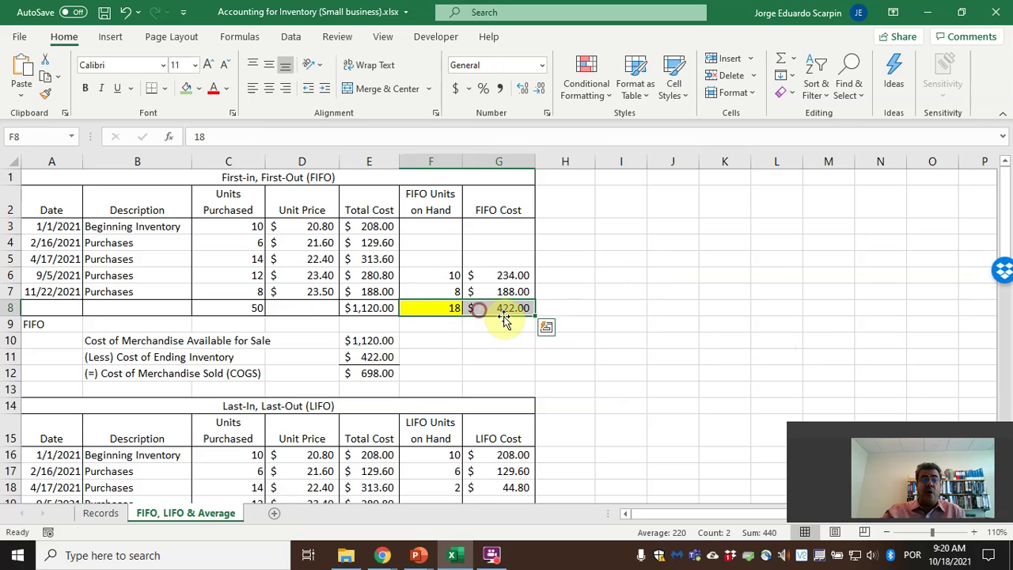
{"action": "left_click", "coordinate": [514, 309]}
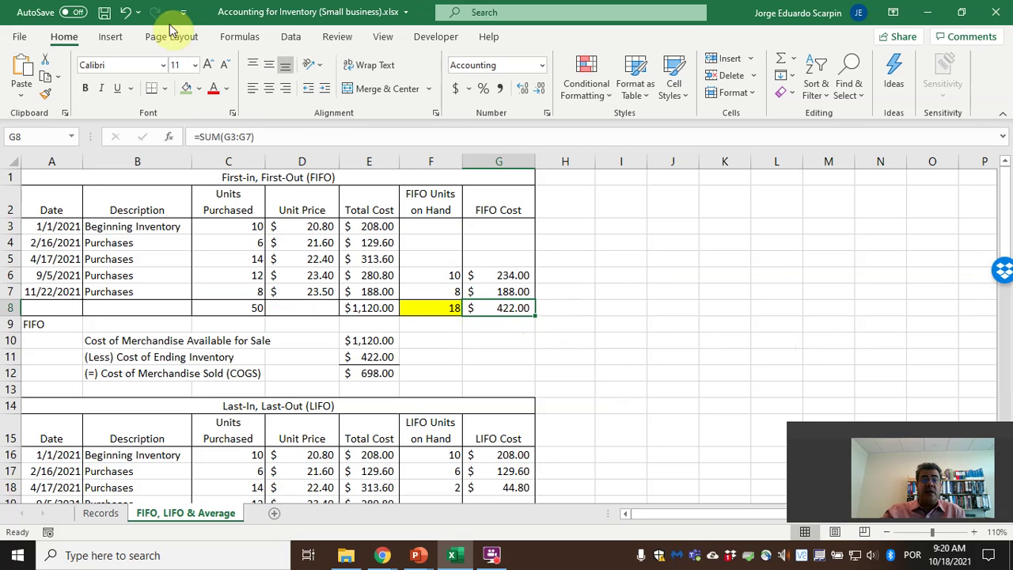
{"action": "left_click", "coordinate": [198, 88]}
{"action": "left_click", "coordinate": [287, 156]}
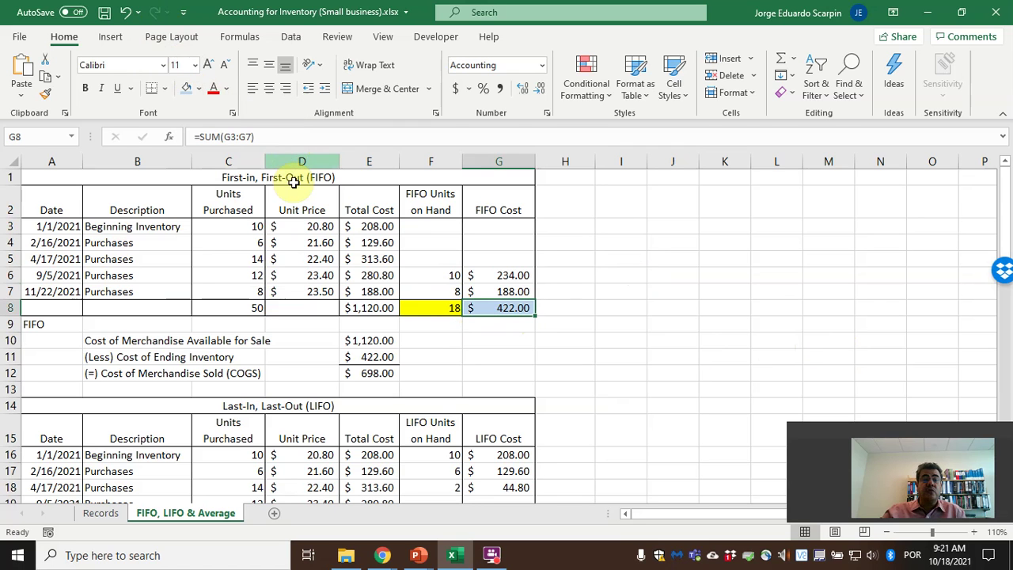
{"action": "left_click", "coordinate": [365, 357]}
{"action": "left_click", "coordinate": [185, 89]}
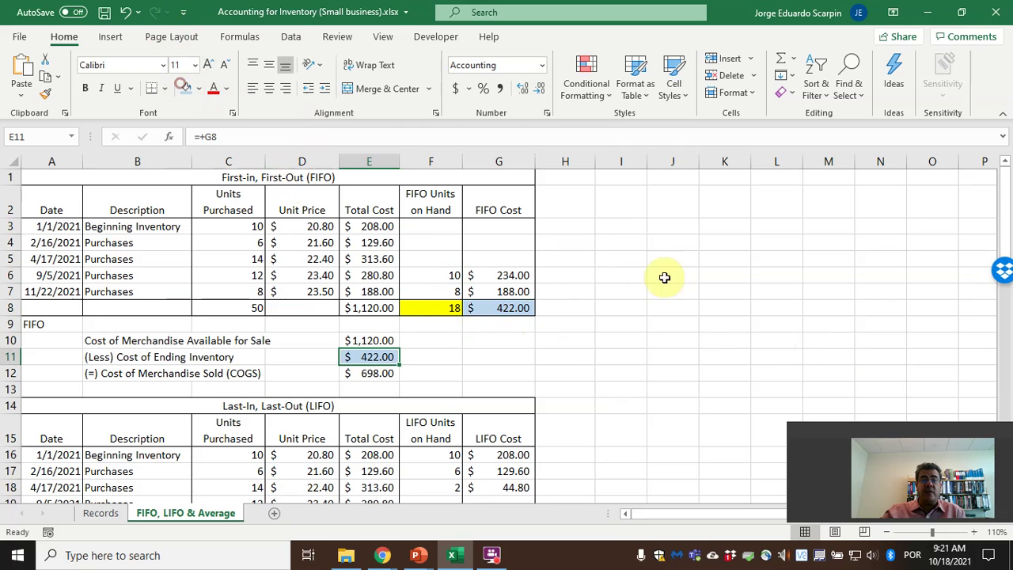
{"action": "left_click", "coordinate": [651, 340]}
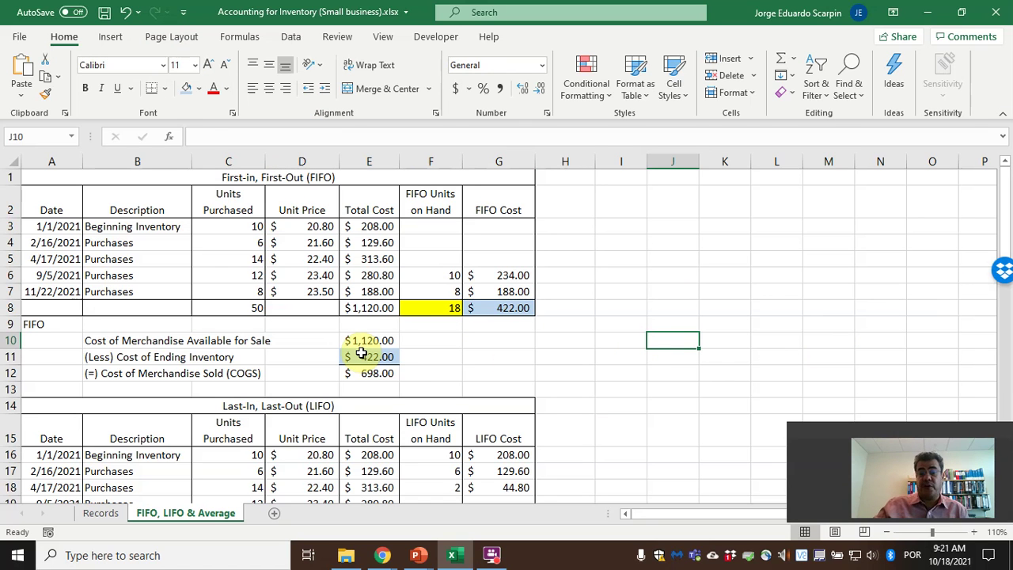
Inspect the FIFO Cost of Ending Inventory in E11 and the Cost of Merchandise Sold formula in E12.
{"action": "left_click", "coordinate": [369, 356]}
{"action": "key", "text": "ctrl+c"}
{"action": "left_click", "coordinate": [380, 372]}
{"action": "key", "text": "Escape"}
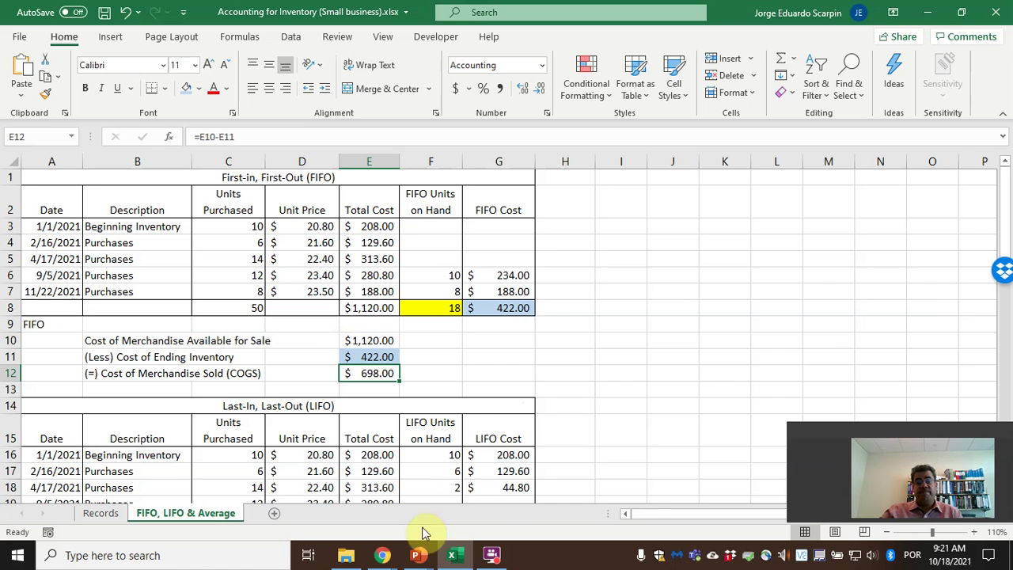
Switch to the PowerPoint slide show and advance to the Last-In, First-Out Inventory Costing Method slide.
{"action": "left_click", "coordinate": [416, 555]}
{"action": "left_click", "coordinate": [472, 512]}
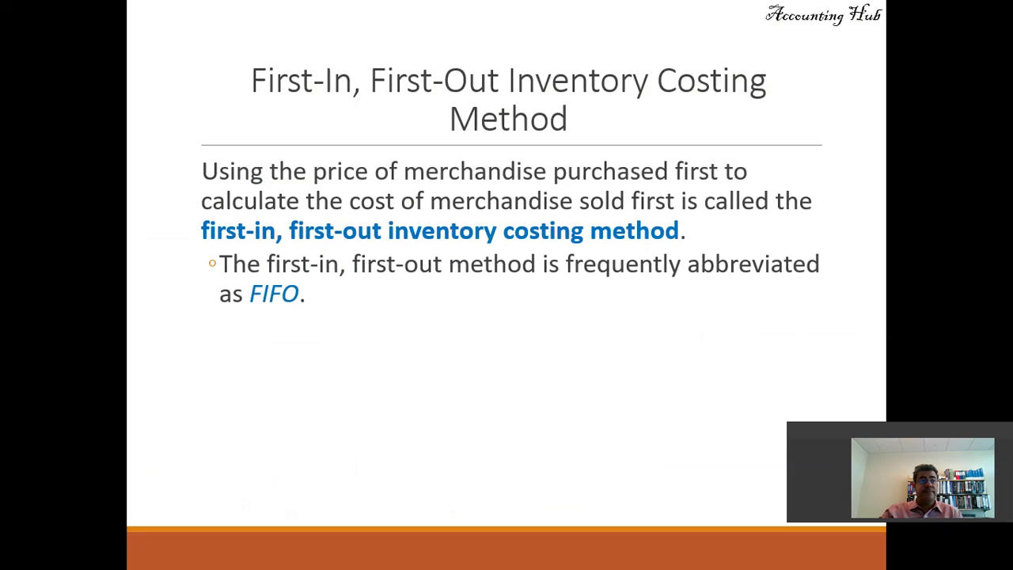
{"action": "left_click", "coordinate": [805, 349]}
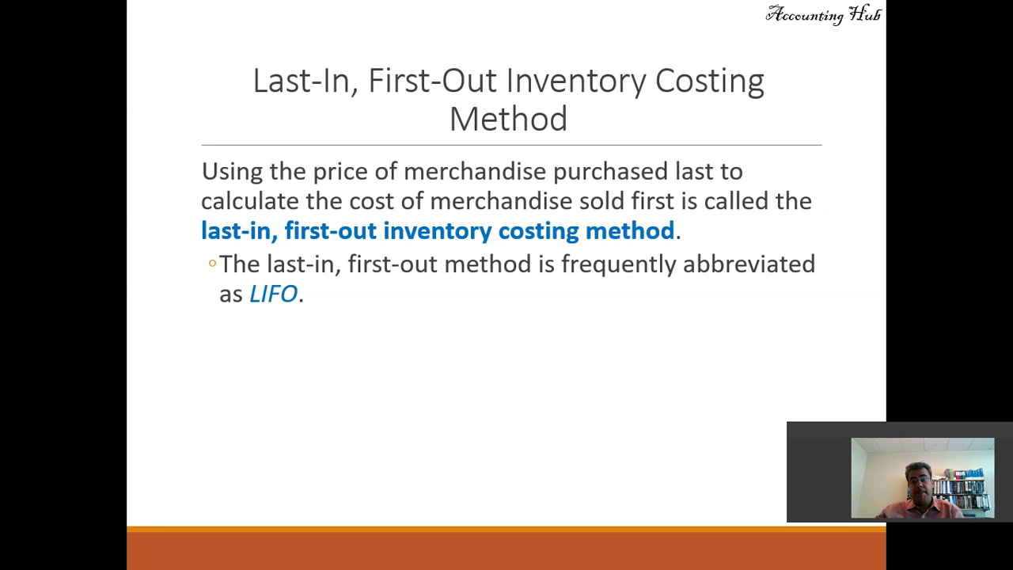
Return to the Excel workbook and clear the LIFO units on hand and LIFO costs in F16:G18.
{"action": "key", "text": "alt+Tab"}
{"action": "scroll", "coordinate": [582, 378], "scroll_direction": "up", "scroll_amount": 1}
{"action": "scroll", "coordinate": [377, 300], "scroll_direction": "down", "scroll_amount": 2}
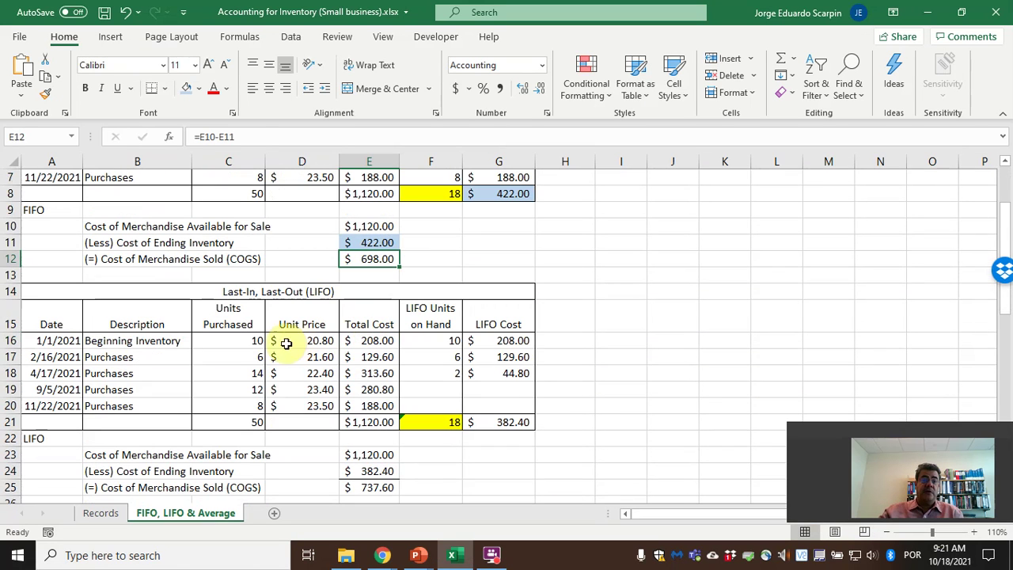
{"action": "left_click_drag", "start_coordinate": [447, 341], "coordinate": [507, 368]}
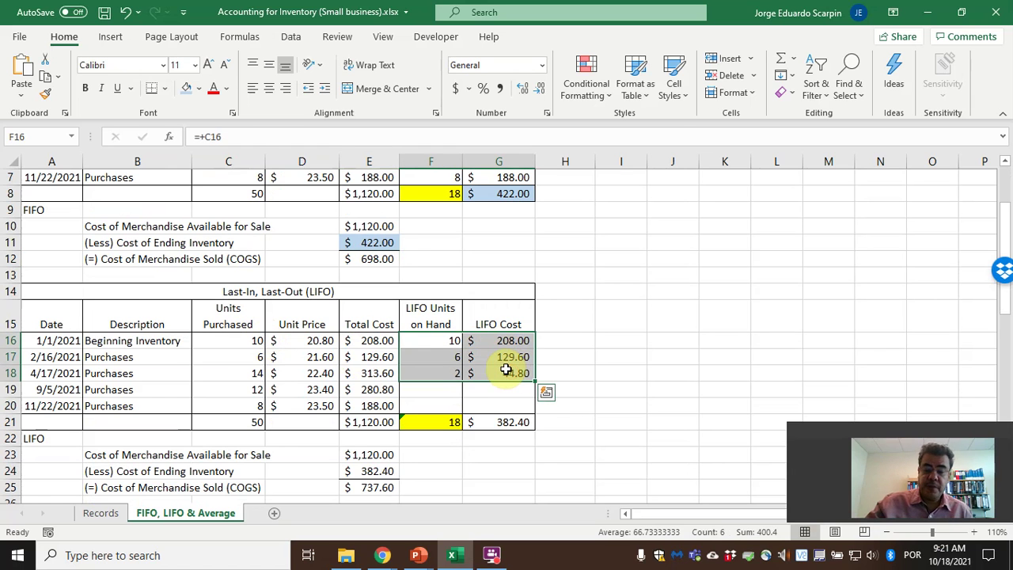
{"action": "key", "text": "Delete"}
Examine the LIFO ending units in F21 against the beginning inventory and the most recent purchases in rows 18 to 20.
{"action": "left_click", "coordinate": [457, 421]}
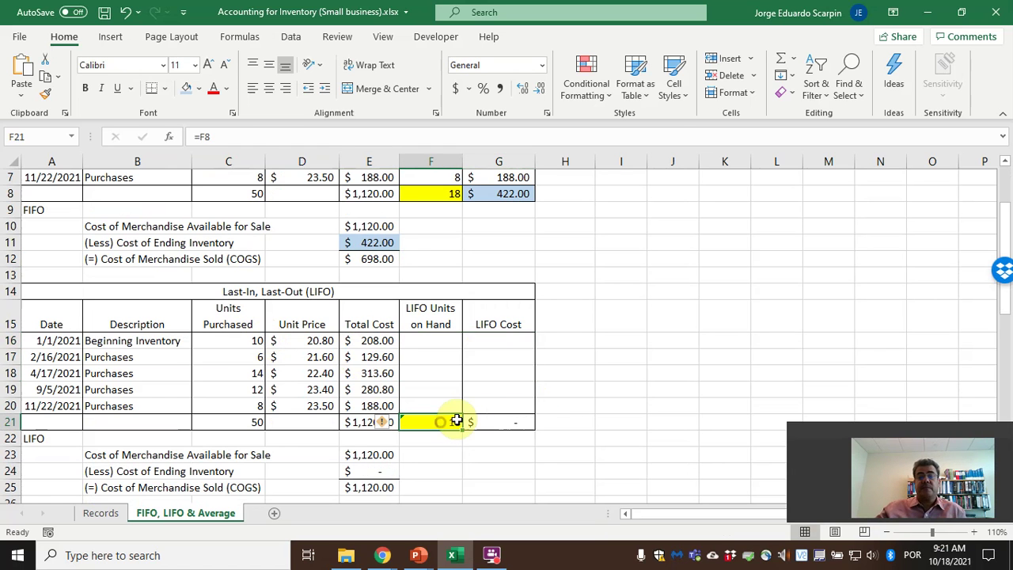
{"action": "left_click", "coordinate": [239, 340]}
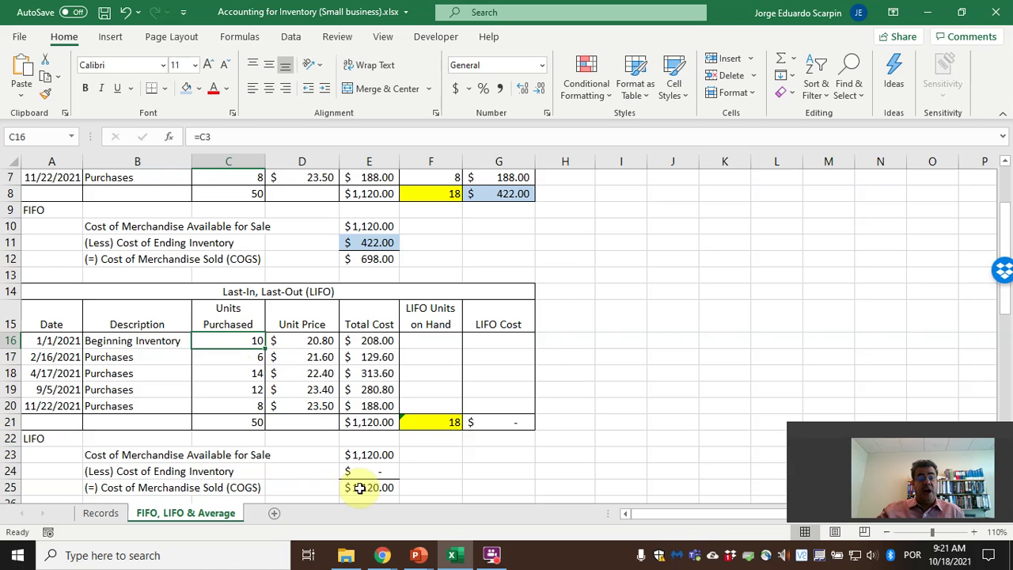
{"action": "left_click_drag", "start_coordinate": [233, 403], "coordinate": [368, 370]}
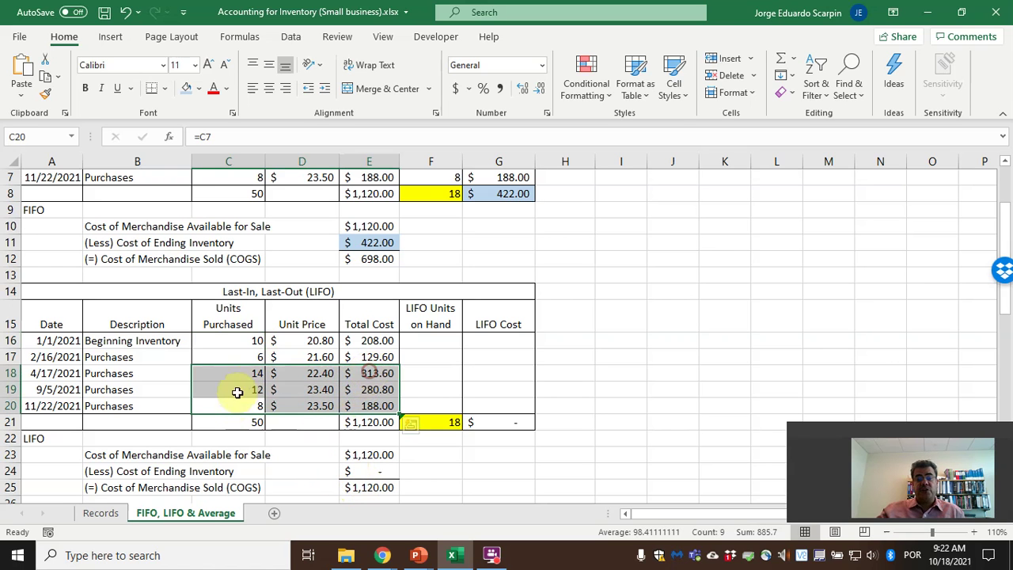
{"action": "left_click", "coordinate": [228, 408]}
{"action": "left_click_drag", "start_coordinate": [234, 407], "coordinate": [356, 408]}
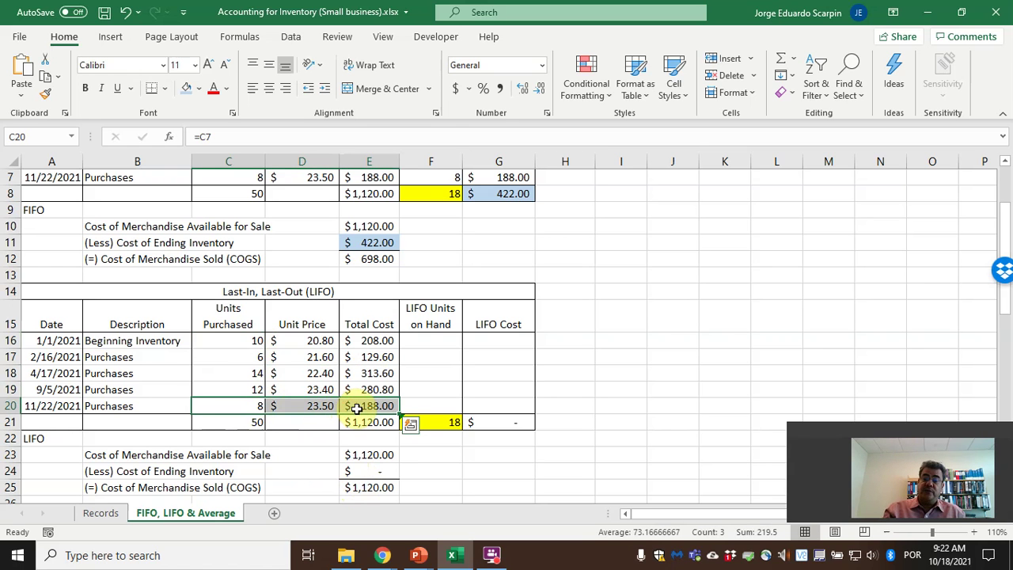
Set the beginning inventory's LIFO units on hand in F16 with the formula =C16.
{"action": "left_click", "coordinate": [429, 339]}
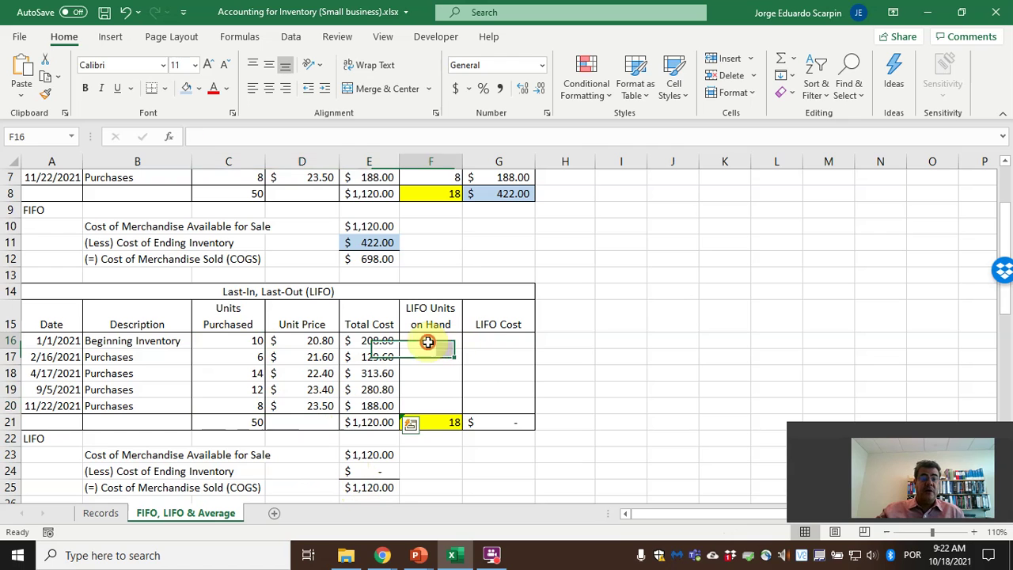
{"action": "type", "text": "="}
{"action": "key", "text": "Left"}
{"action": "key", "text": "Left"}
{"action": "key", "text": "Left"}
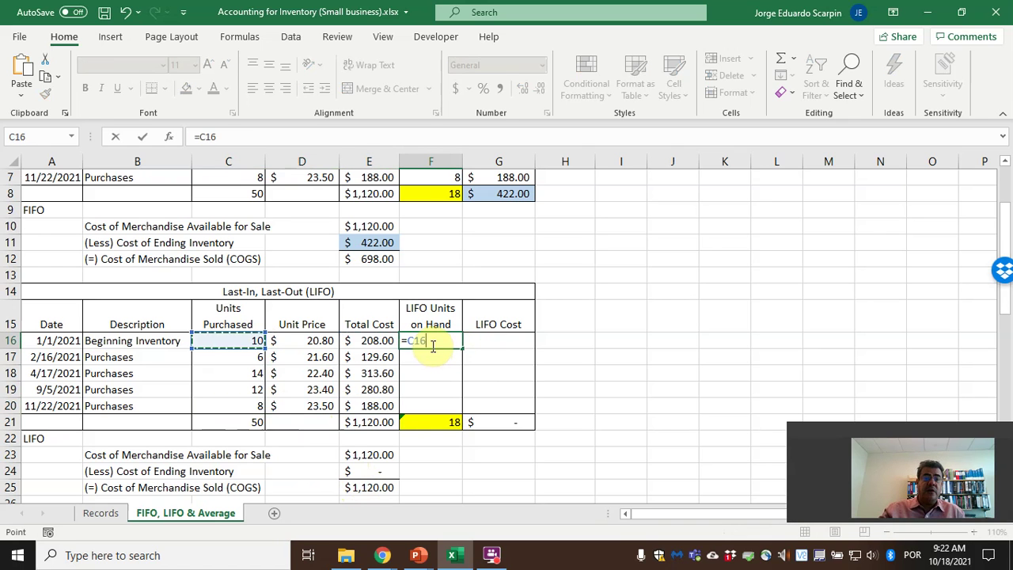
{"action": "key", "text": "Return"}
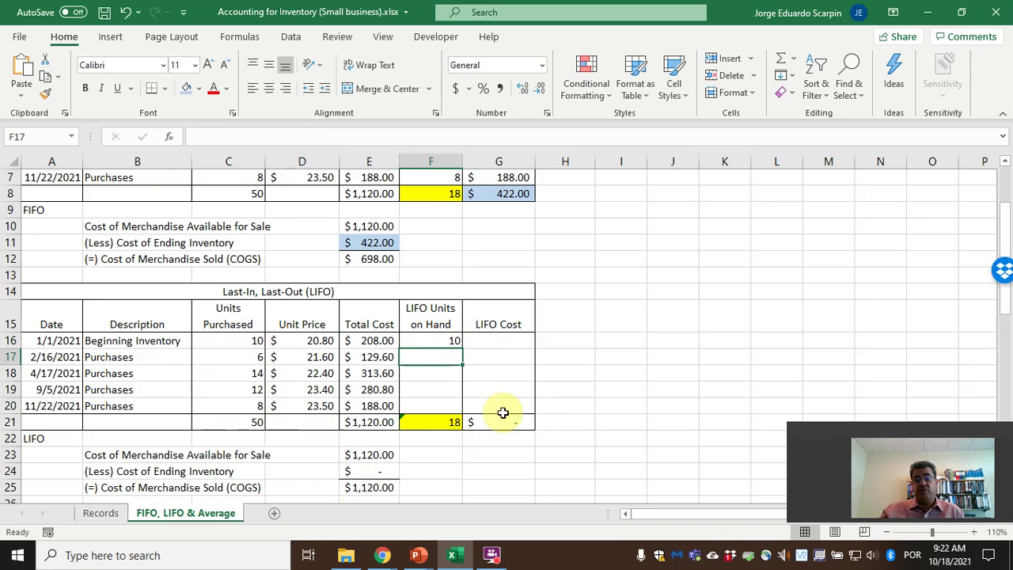
{"action": "left_click", "coordinate": [430, 342]}
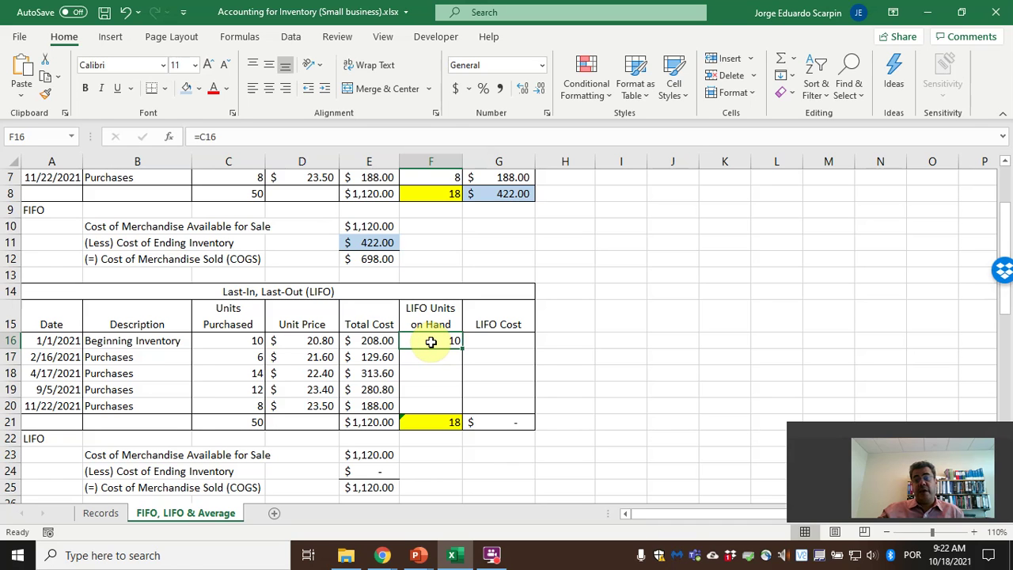
Calculate the beginning inventory's LIFO cost in G16 by multiplying its units on hand by its unit price.
{"action": "left_click", "coordinate": [500, 339]}
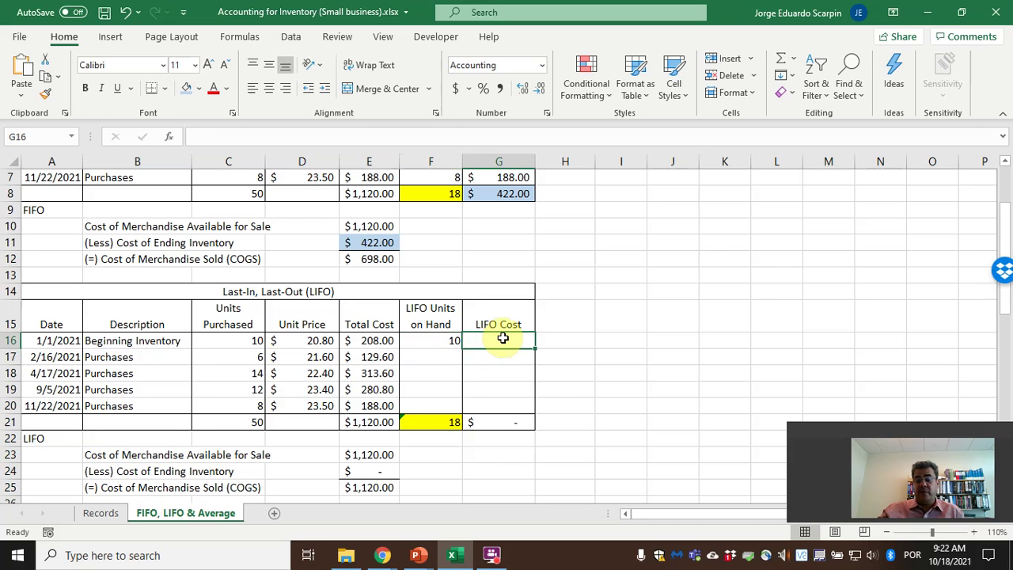
{"action": "type", "text": "+"}
{"action": "key", "text": "Left"}
{"action": "type", "text": "*"}
{"action": "key", "text": "Left"}
{"action": "key", "text": "Left"}
{"action": "key", "text": "Left"}
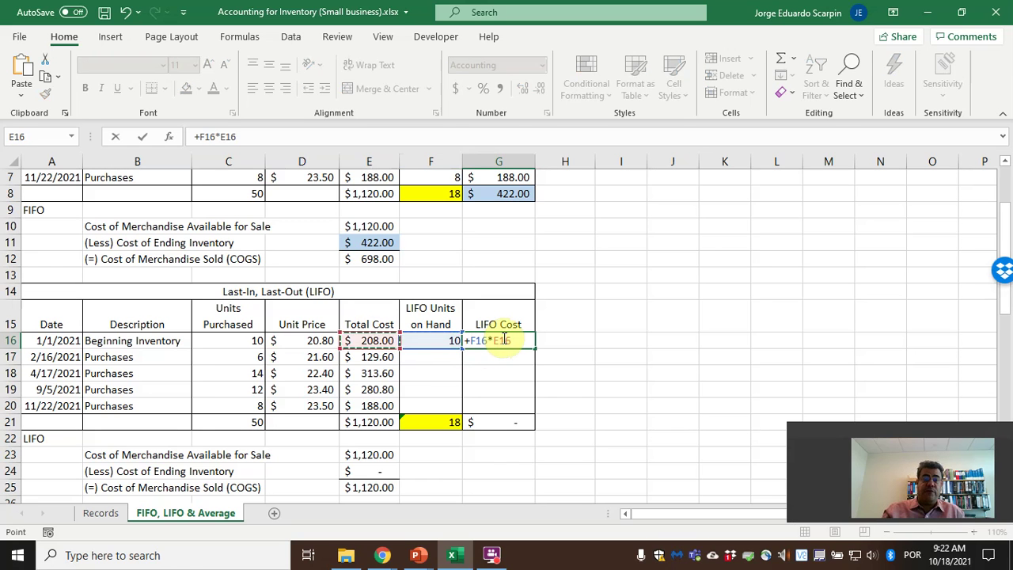
{"action": "key", "text": "Return"}
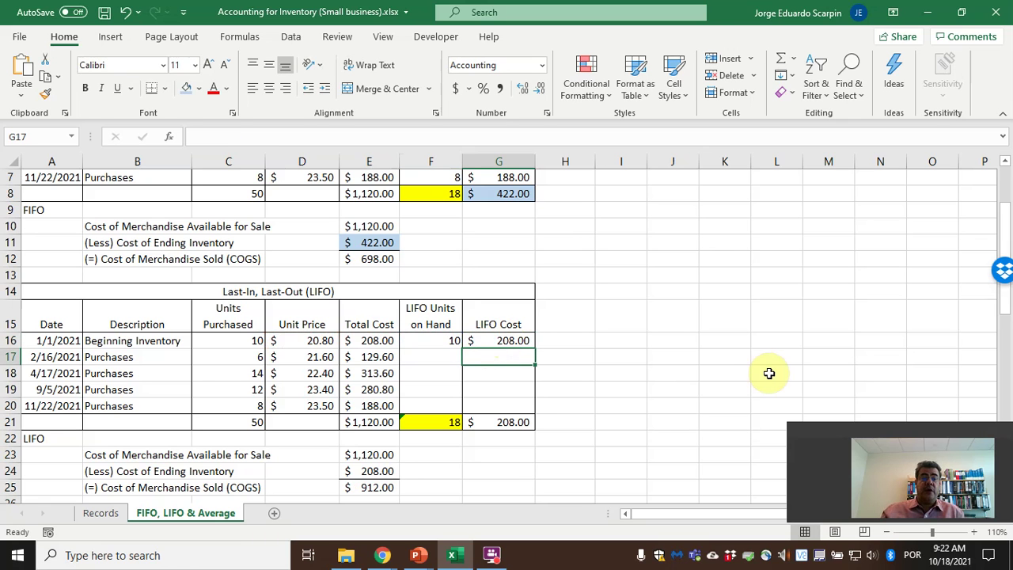
Set the 2/16/2021 purchase's LIFO units on hand in F17 with the formula +C17.
{"action": "key", "text": "Left"}
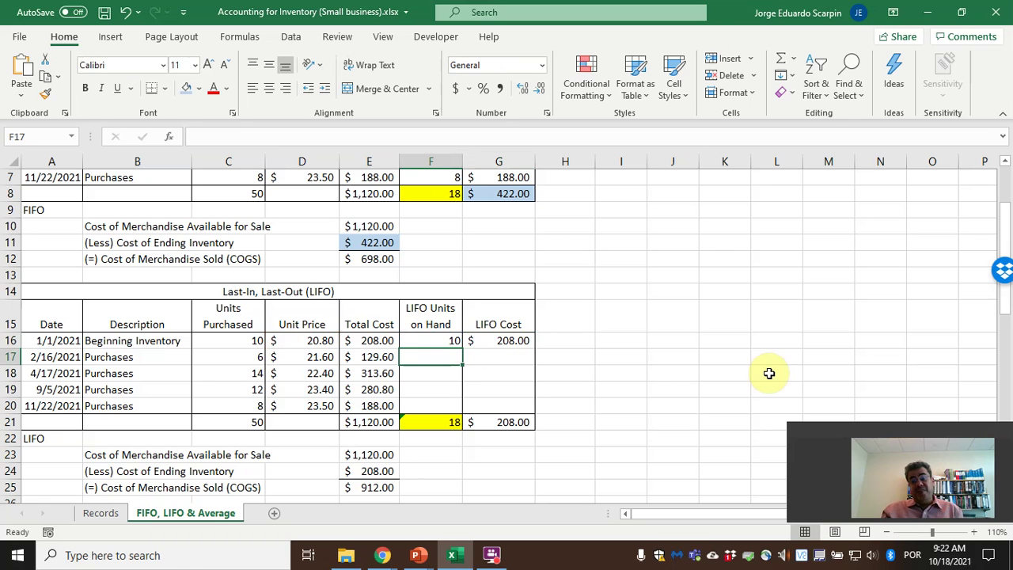
{"action": "key", "text": "Left"}
{"action": "key", "text": "Left"}
{"action": "key", "text": "Left"}
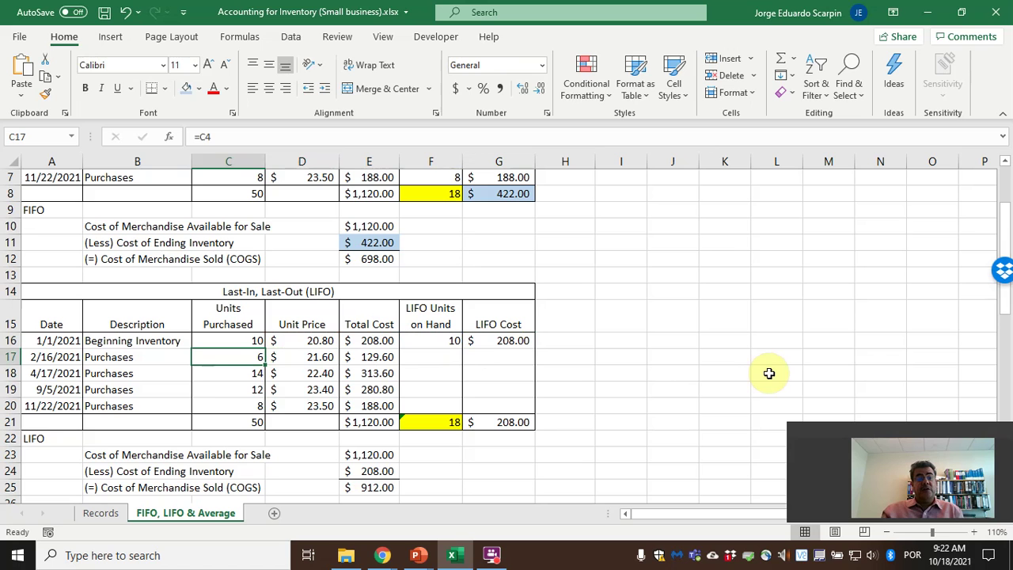
{"action": "key", "text": "Right"}
{"action": "key", "text": "Right"}
{"action": "key", "text": "Right"}
{"action": "type", "text": "+"}
{"action": "key", "text": "Left"}
{"action": "key", "text": "Left"}
{"action": "key", "text": "Left"}
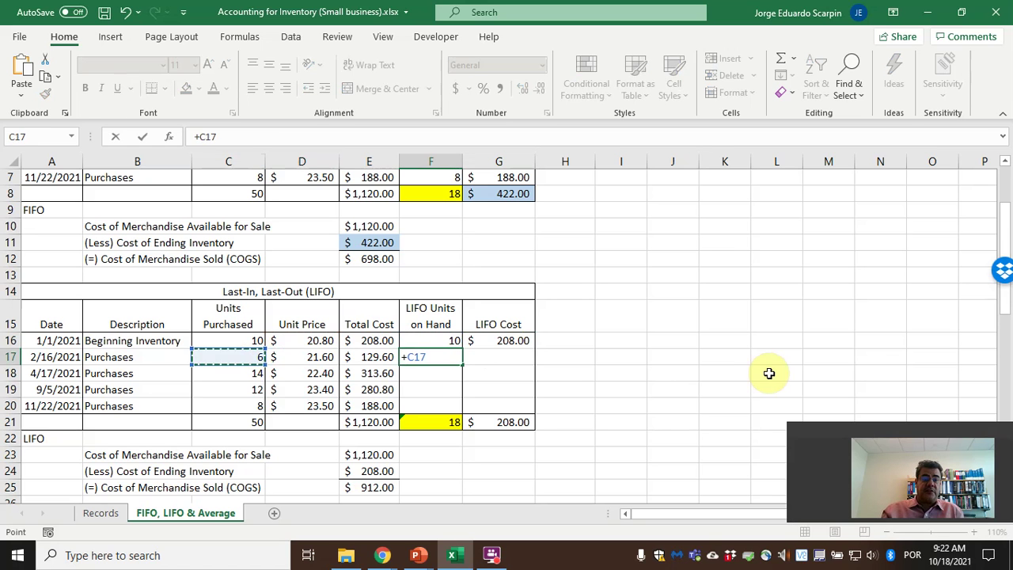
{"action": "key", "text": "Return"}
Calculate the 2/16/2021 purchase's LIFO cost in G17 with the formula +F17*D17.
{"action": "key", "text": "Up"}
{"action": "key", "text": "Right"}
{"action": "type", "text": "+"}
{"action": "key", "text": "Left"}
{"action": "type", "text": "*"}
{"action": "key", "text": "Left"}
{"action": "key", "text": "Left"}
{"action": "key", "text": "Left"}
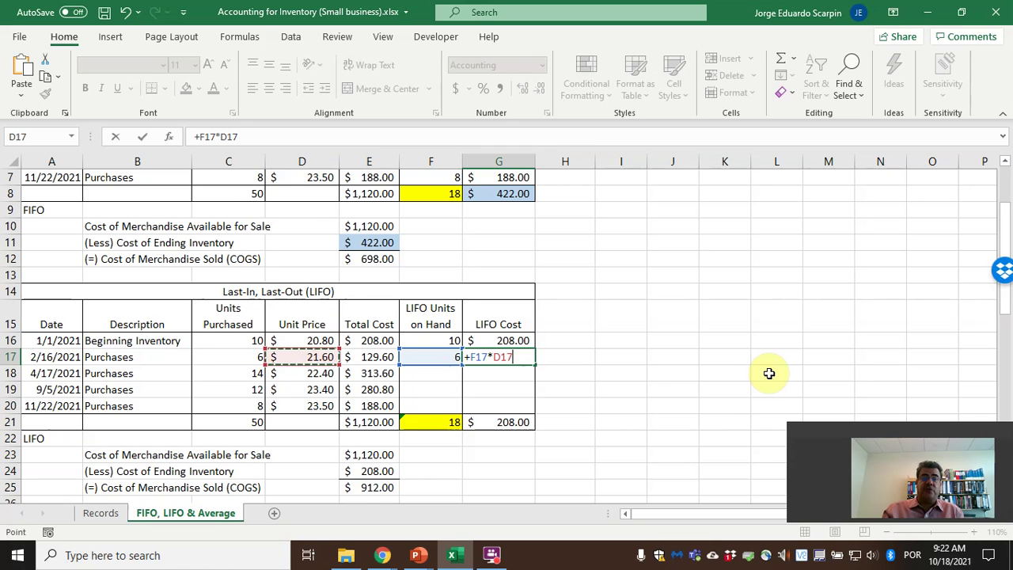
{"action": "key", "text": "Return"}
Calculate the 4/17/2021 purchase's LIFO units on hand in F18 with the formula =F21-SUM(F16:F17).
{"action": "key", "text": "Left"}
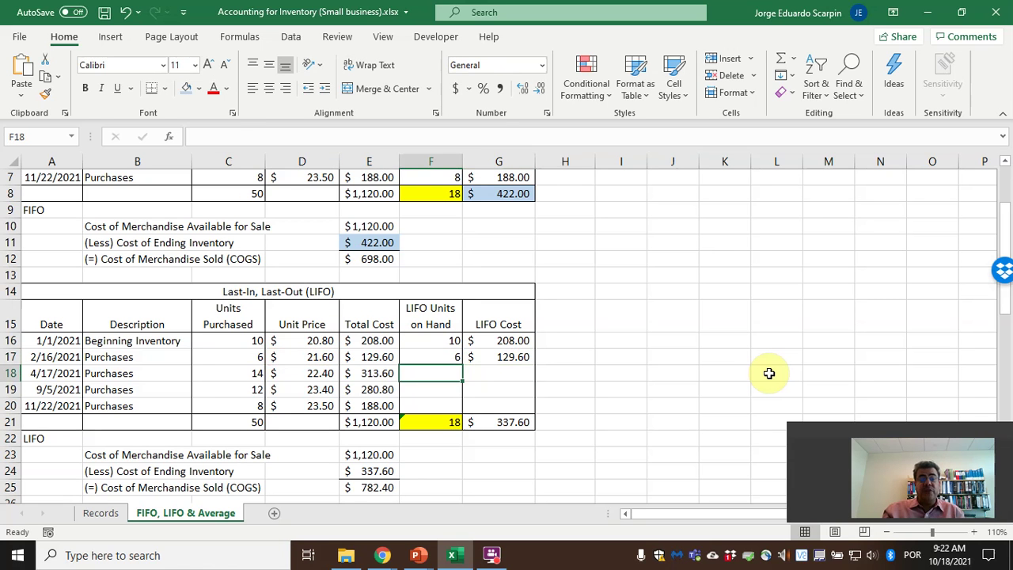
{"action": "key", "text": "Left"}
{"action": "key", "text": "Left"}
{"action": "key", "text": "Left"}
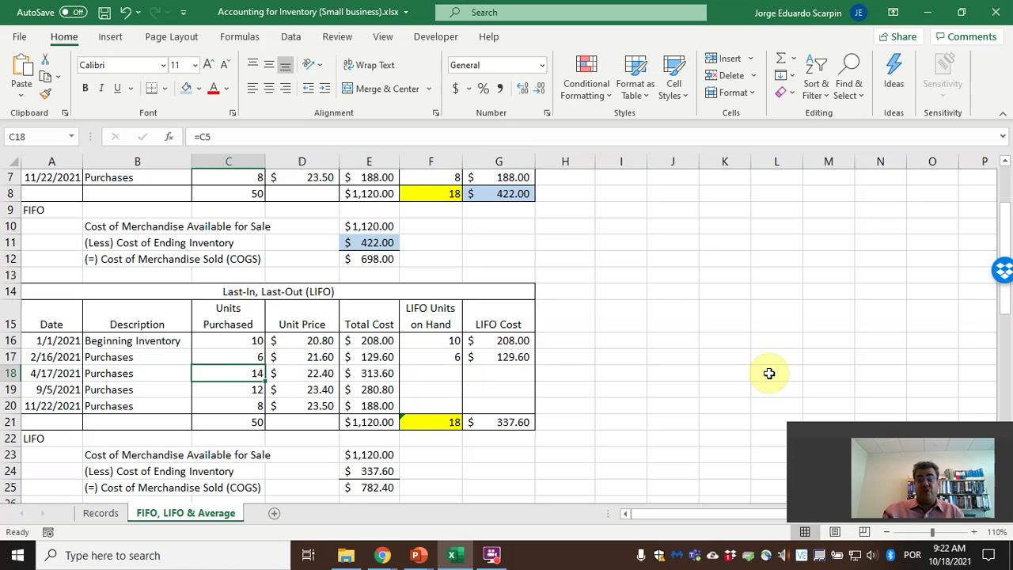
{"action": "key", "text": "Right"}
{"action": "key", "text": "Right"}
{"action": "key", "text": "Right"}
{"action": "type", "text": "="}
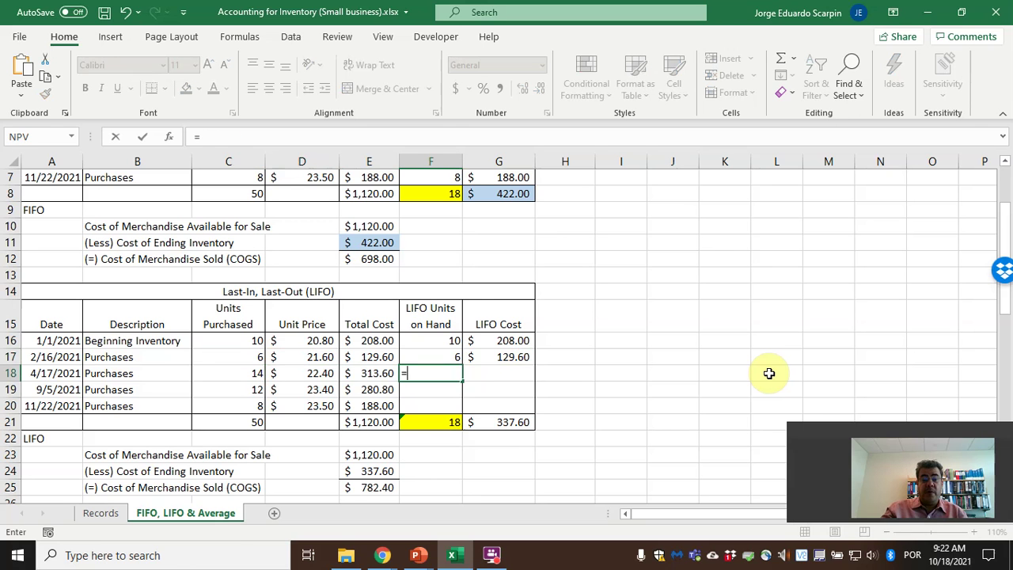
{"action": "key", "text": "Down"}
{"action": "key", "text": "Down"}
{"action": "key", "text": "Down"}
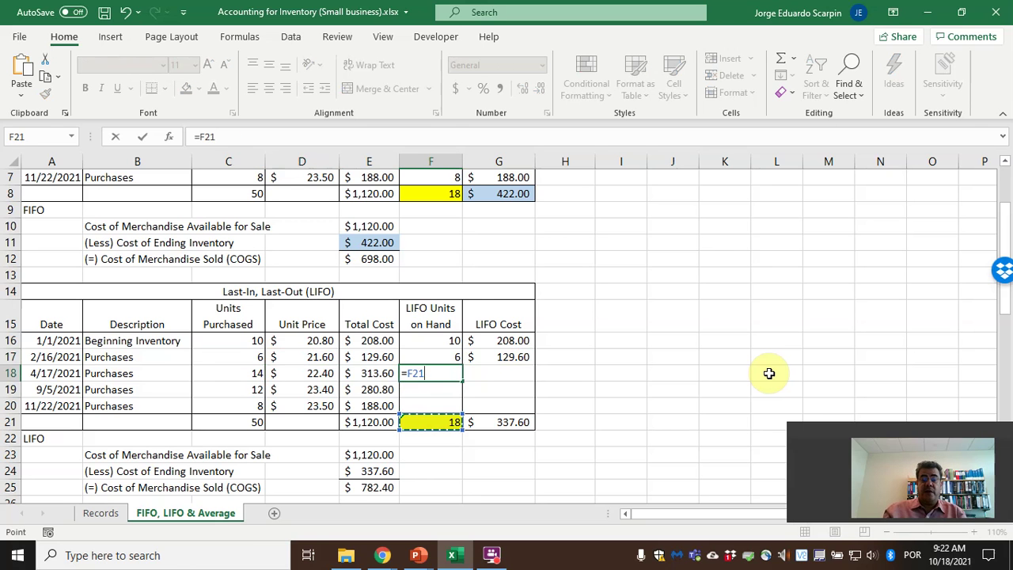
{"action": "type", "text": "("}
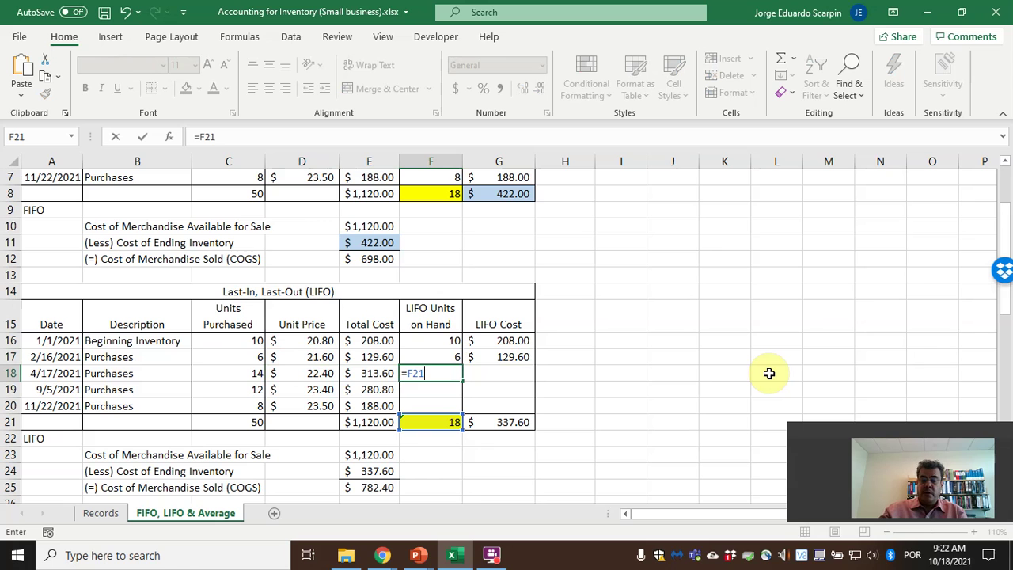
{"action": "type", "text": "\\"}
{"action": "key", "text": "BackSpace"}
{"action": "key", "text": "BackSpace"}
{"action": "type", "text": "sum("}
{"action": "key", "text": "Up"}
{"action": "key", "text": "shift+Up"}
{"action": "key", "text": "Return"}
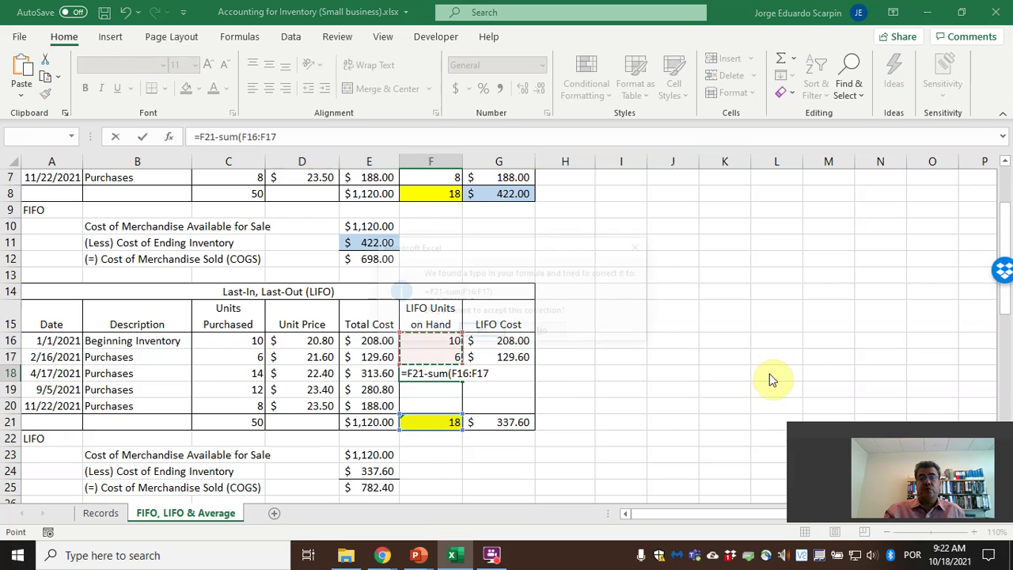
{"action": "key", "text": "Return"}
Calculate the 4/17/2021 purchase's LIFO cost in G18 with the formula +F18*D18.
{"action": "key", "text": "Up"}
{"action": "key", "text": "Right"}
{"action": "type", "text": "+"}
{"action": "key", "text": "Left"}
{"action": "type", "text": "*"}
{"action": "key", "text": "Left"}
{"action": "key", "text": "Left"}
{"action": "key", "text": "Left"}
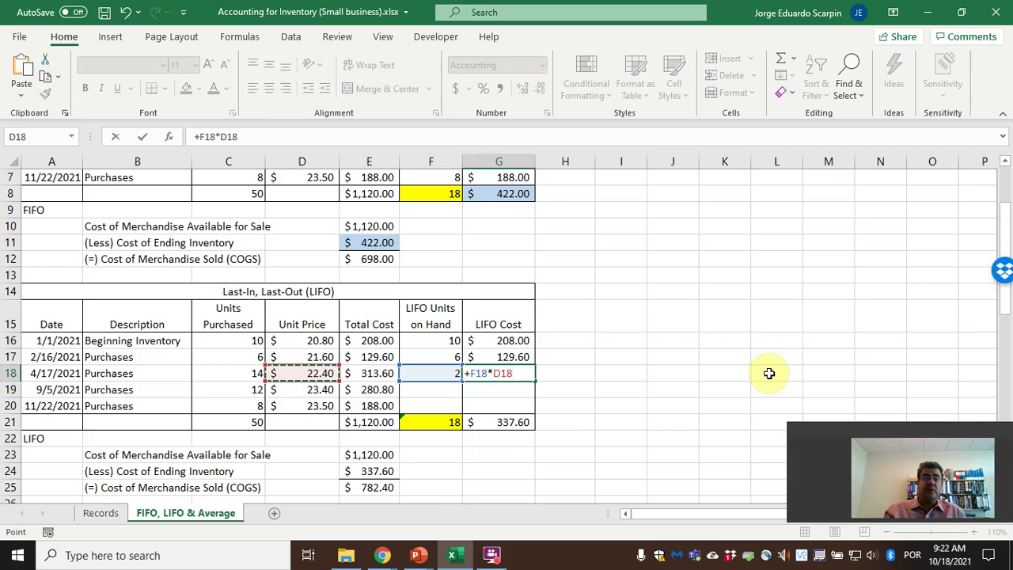
{"action": "key", "text": "Return"}
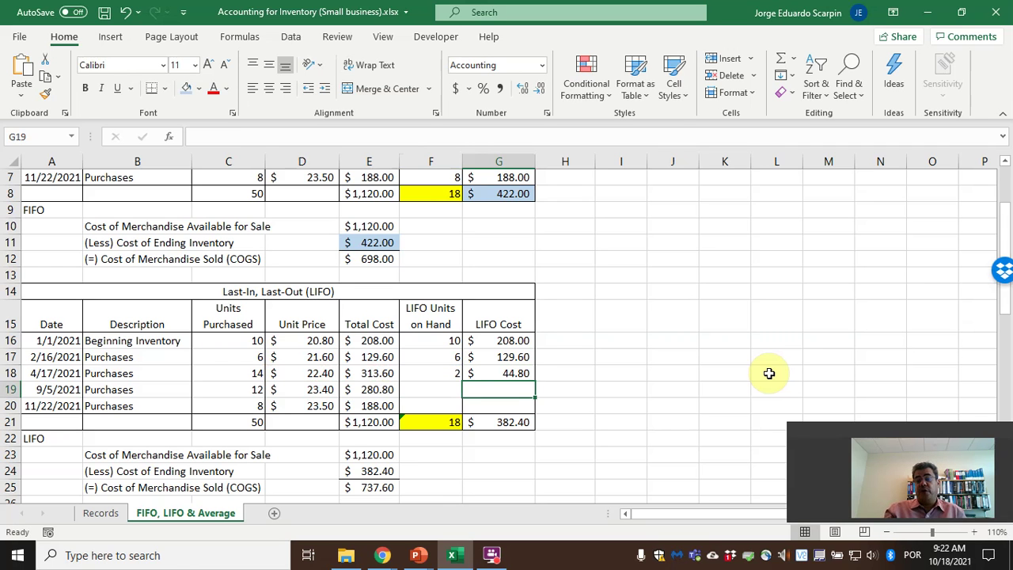
Fill the total LIFO cost in G21 and the matching Cost of Ending Inventory in E24 with light blue.
{"action": "left_click", "coordinate": [506, 422]}
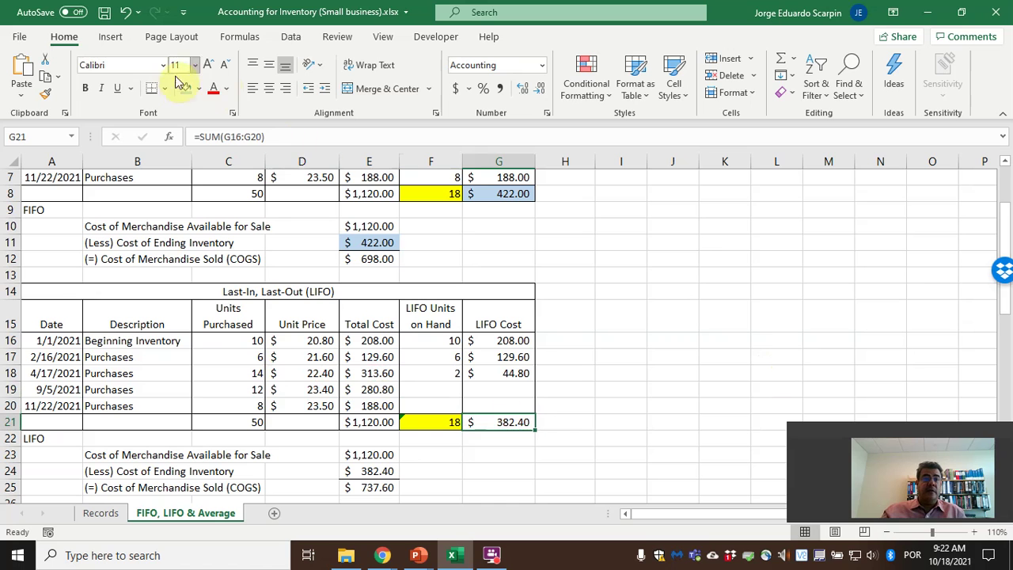
{"action": "left_click", "coordinate": [369, 472]}
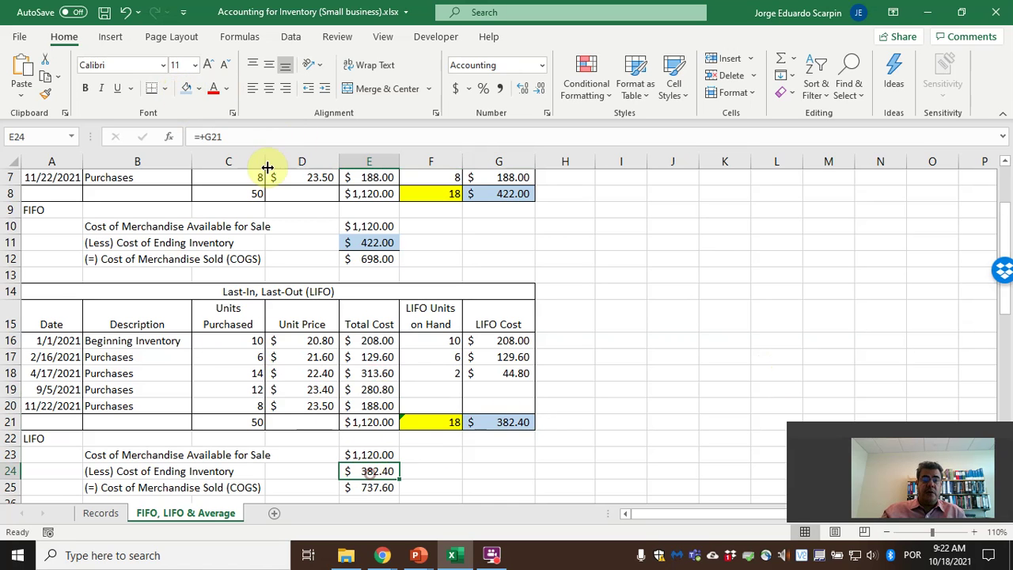
Compare the ending units and total costs of the FIFO and LIFO tables, and move on to the Weighted-Average table.
{"action": "left_click", "coordinate": [450, 420]}
{"action": "left_click", "coordinate": [437, 191]}
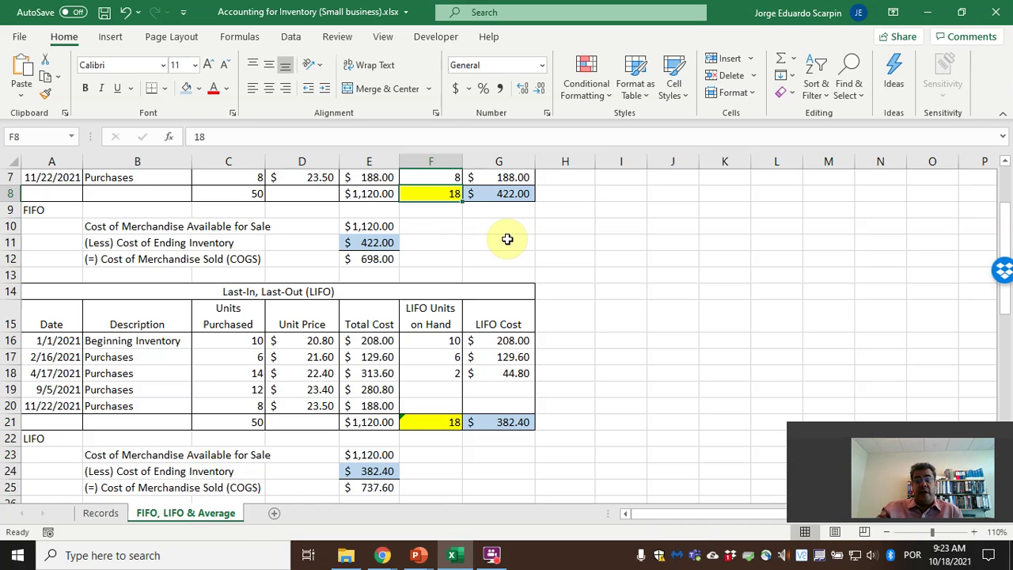
{"action": "left_click", "coordinate": [516, 420]}
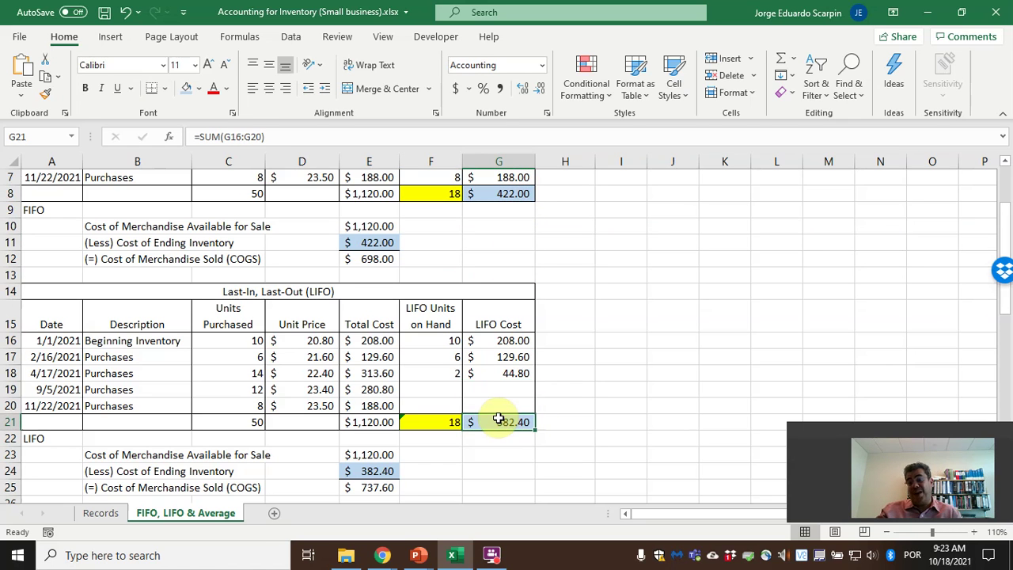
{"action": "scroll", "coordinate": [565, 331], "scroll_direction": "up", "scroll_amount": 2}
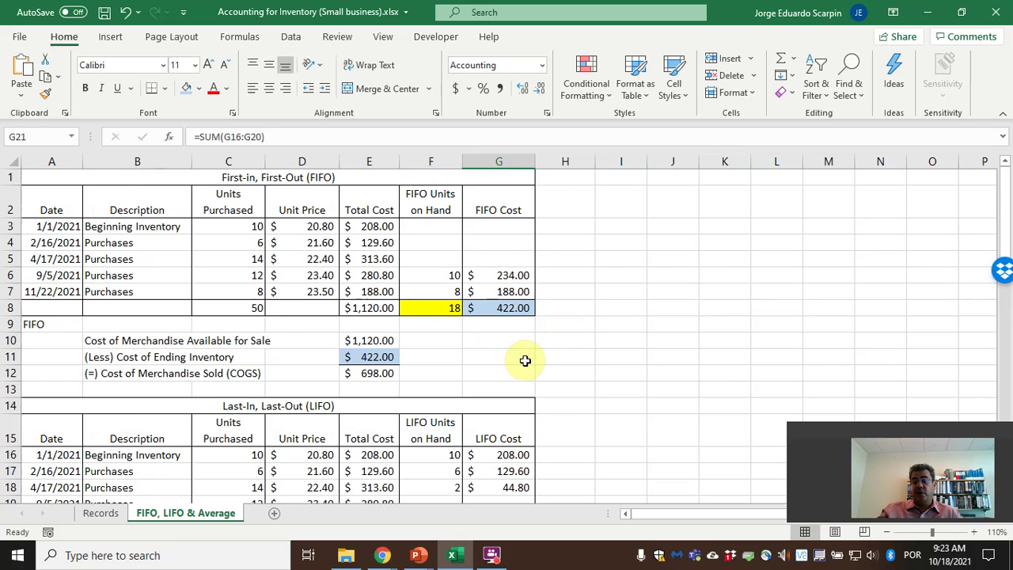
{"action": "scroll", "coordinate": [522, 368], "scroll_direction": "down", "scroll_amount": 2}
{"action": "scroll", "coordinate": [519, 370], "scroll_direction": "down", "scroll_amount": 3}
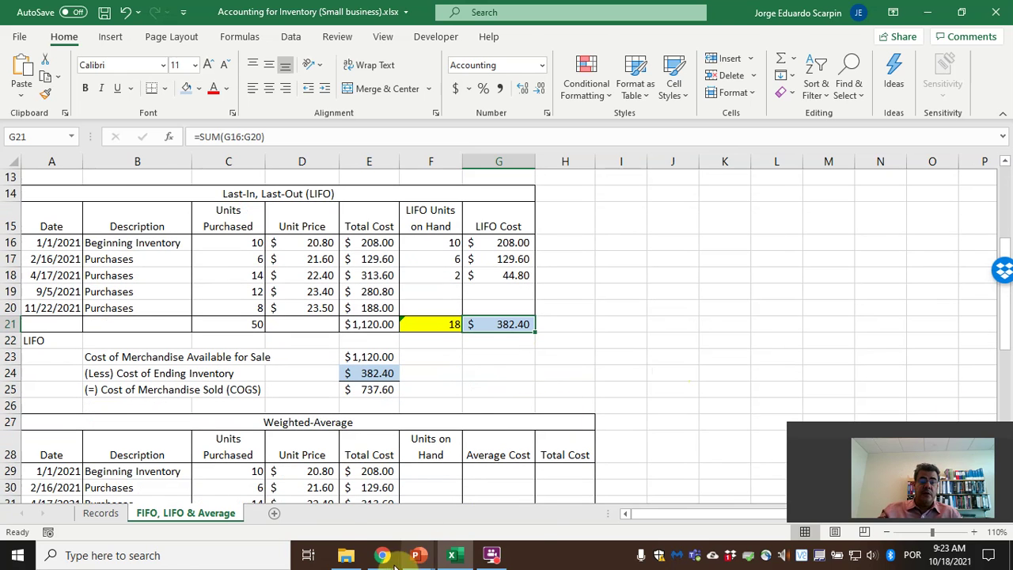
Review the Weighted-Average Inventory Costing Method slide in PowerPoint and switch back to the Excel workbook.
{"action": "mouse_move", "coordinate": [382, 554]}
{"action": "mouse_move", "coordinate": [448, 515]}
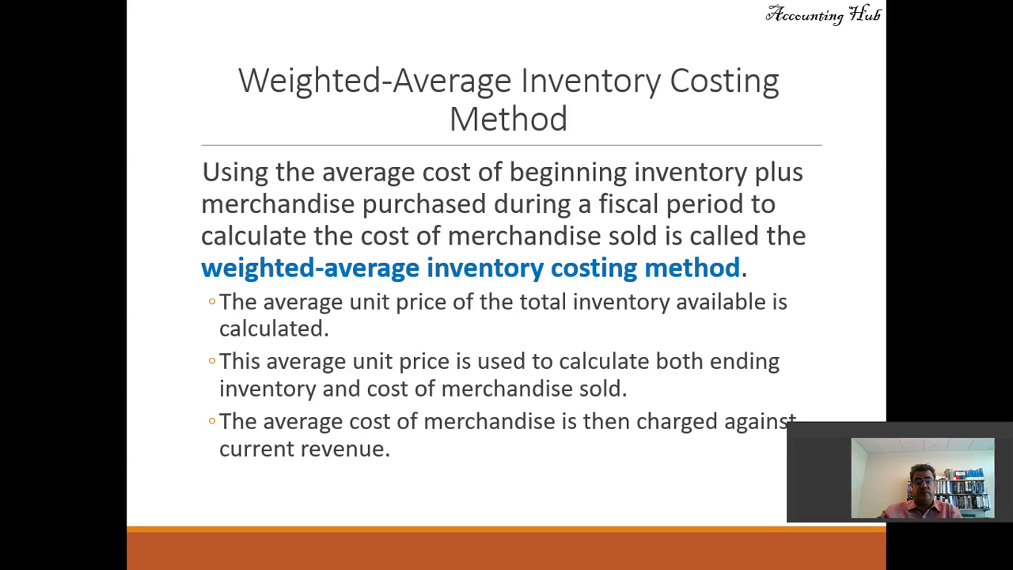
{"action": "key", "text": "alt+Tab"}
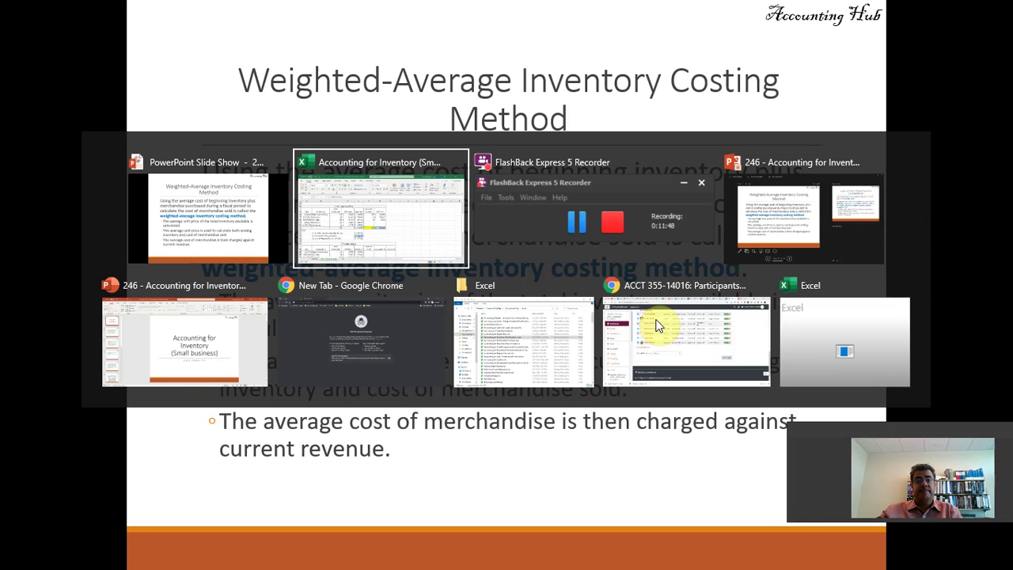
Fill the Average Cost cell G34 in the Weighted-Average table with light green.
{"action": "scroll", "coordinate": [657, 321], "scroll_direction": "down", "scroll_amount": 2}
{"action": "scroll", "coordinate": [526, 400], "scroll_direction": "down", "scroll_amount": 2}
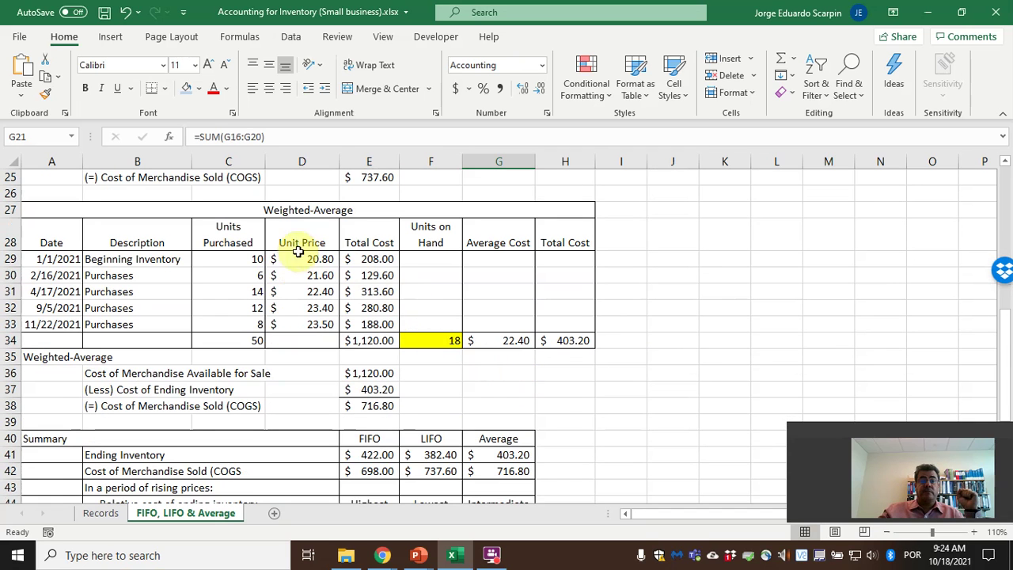
{"action": "left_click", "coordinate": [271, 259]}
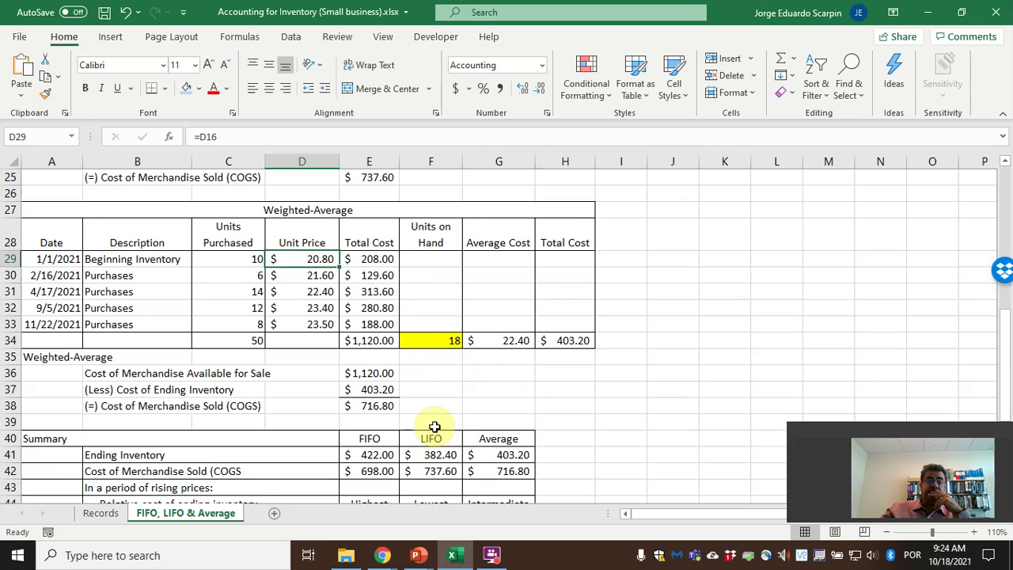
{"action": "left_click", "coordinate": [505, 338]}
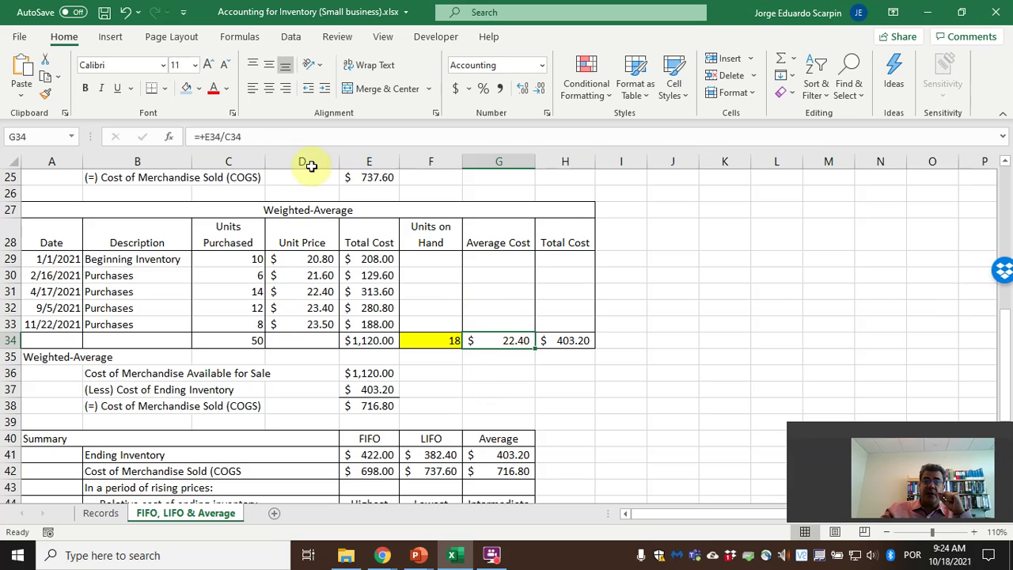
{"action": "left_click", "coordinate": [199, 88]}
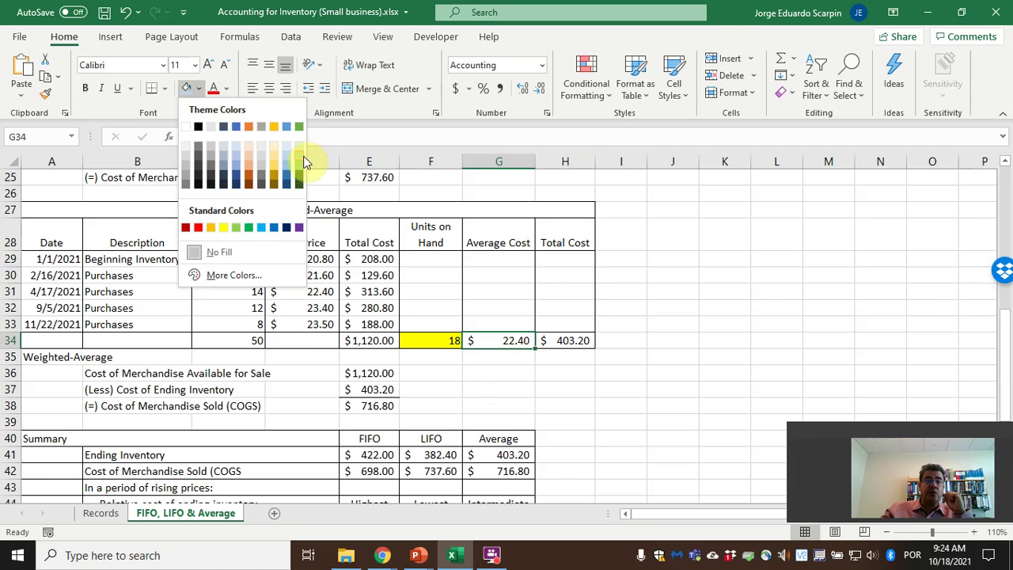
{"action": "left_click", "coordinate": [301, 170]}
Clear the average cost in G34 and check the Weighted-Average table's total cost in E34.
{"action": "left_click", "coordinate": [518, 343]}
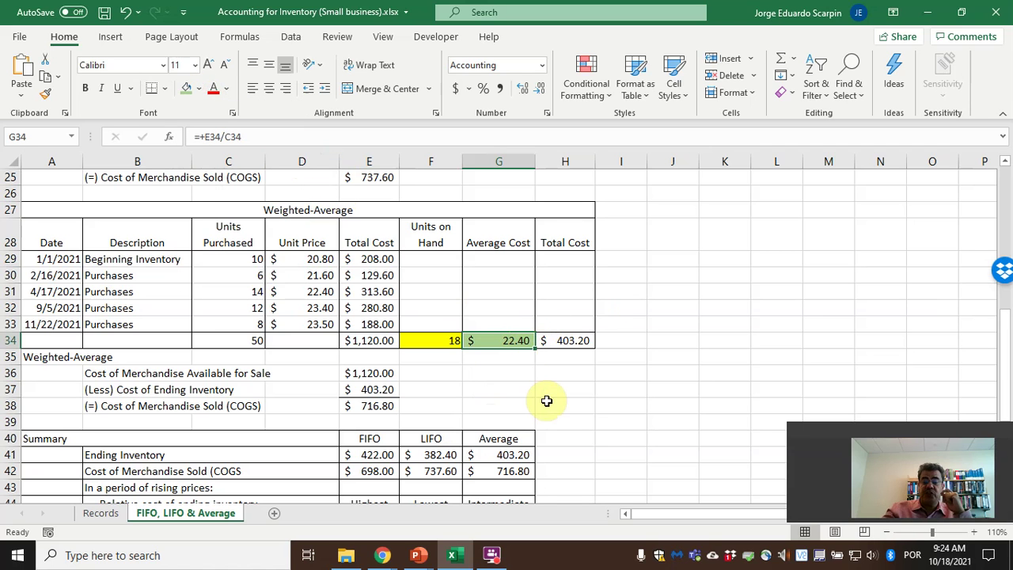
{"action": "key", "text": "Delete"}
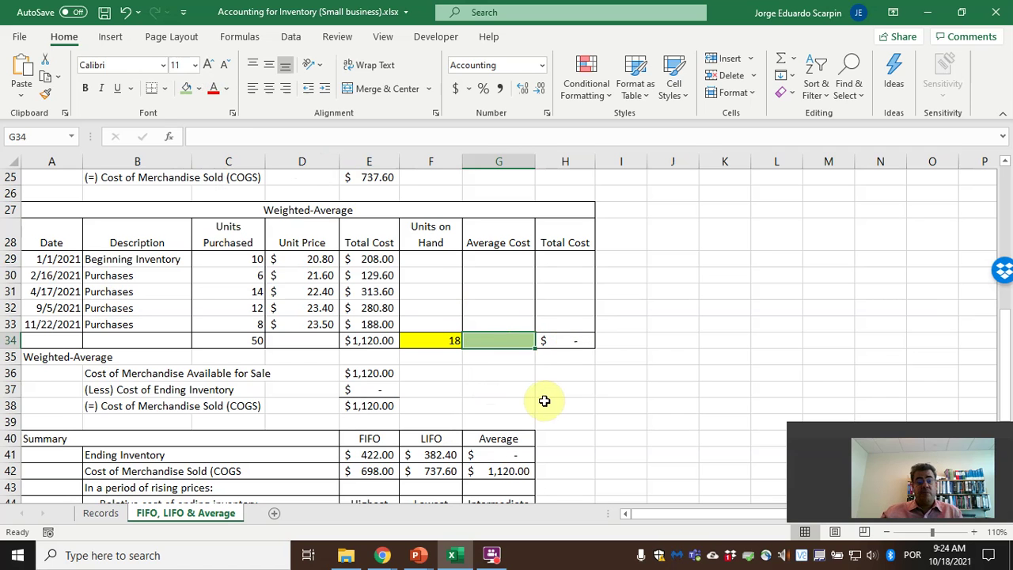
{"action": "left_click", "coordinate": [380, 375]}
{"action": "left_click", "coordinate": [381, 339]}
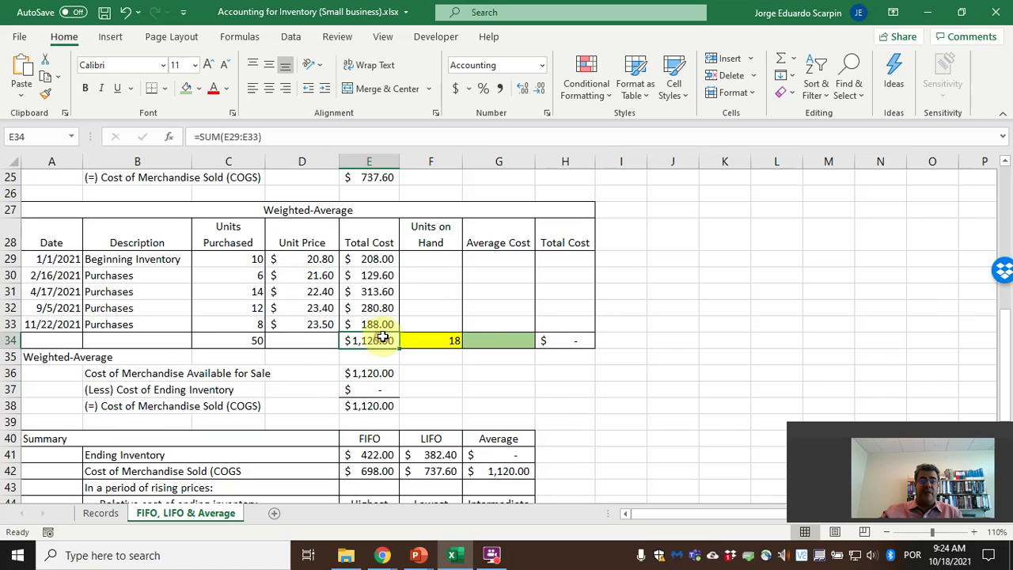
{"action": "scroll", "coordinate": [386, 334], "scroll_direction": "up", "scroll_amount": 2}
{"action": "scroll", "coordinate": [386, 335], "scroll_direction": "down", "scroll_amount": 1}
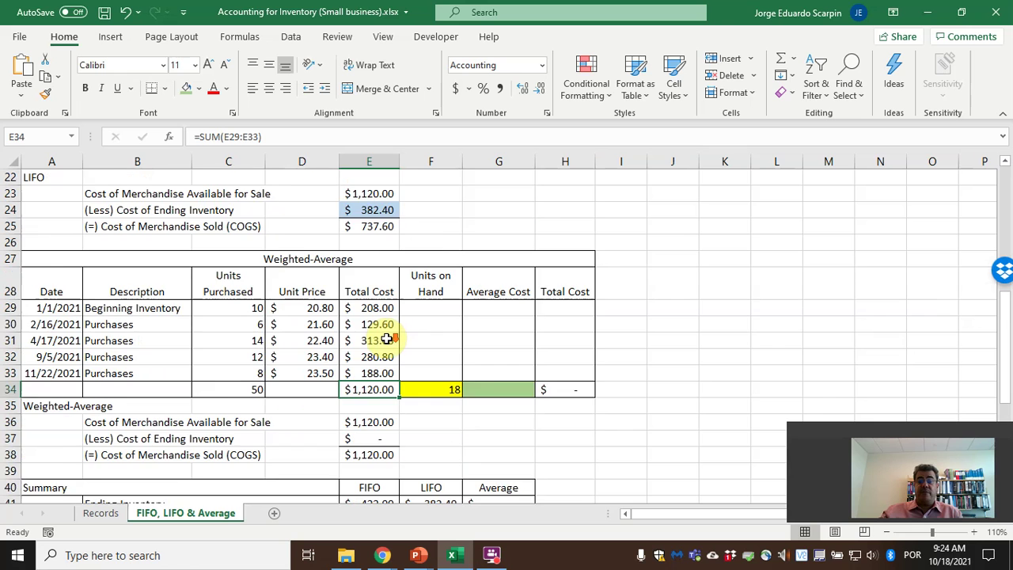
{"action": "scroll", "coordinate": [386, 340], "scroll_direction": "down", "scroll_amount": 1}
Calculate the average unit cost in G34 with the formula =E34/C34.
{"action": "left_click", "coordinate": [498, 339]}
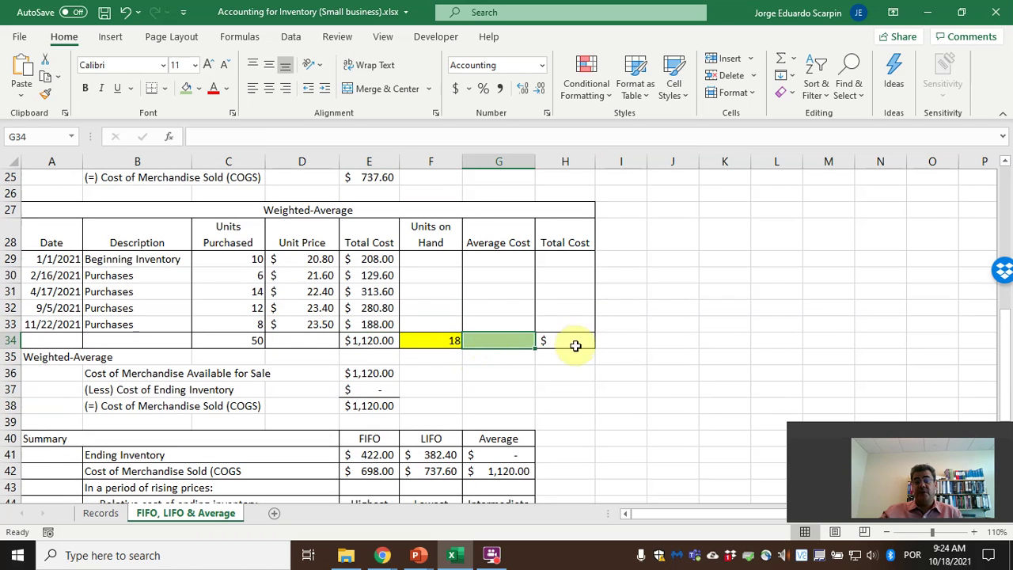
{"action": "type", "text": "="}
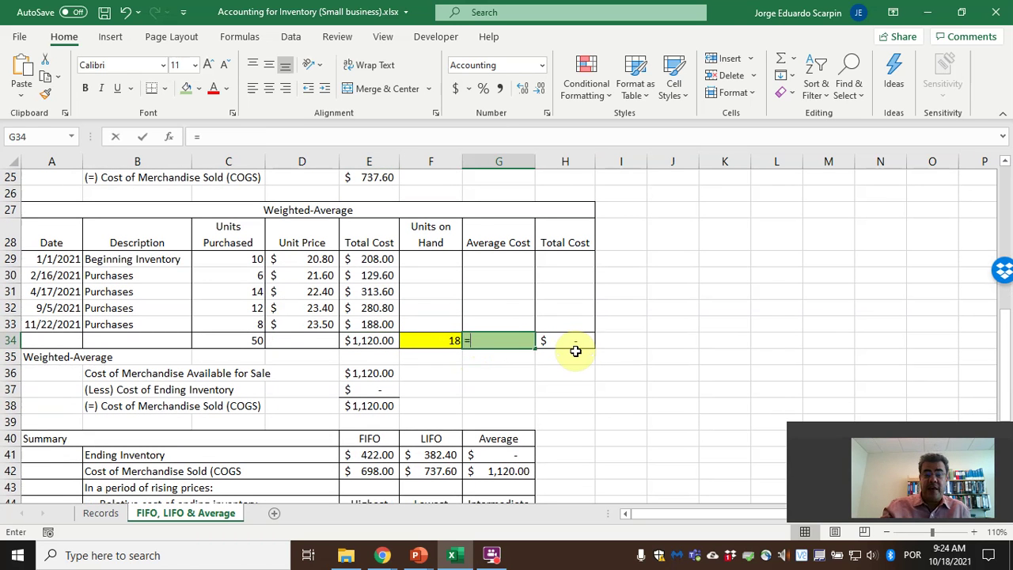
{"action": "key", "text": "Left"}
{"action": "key", "text": "Left"}
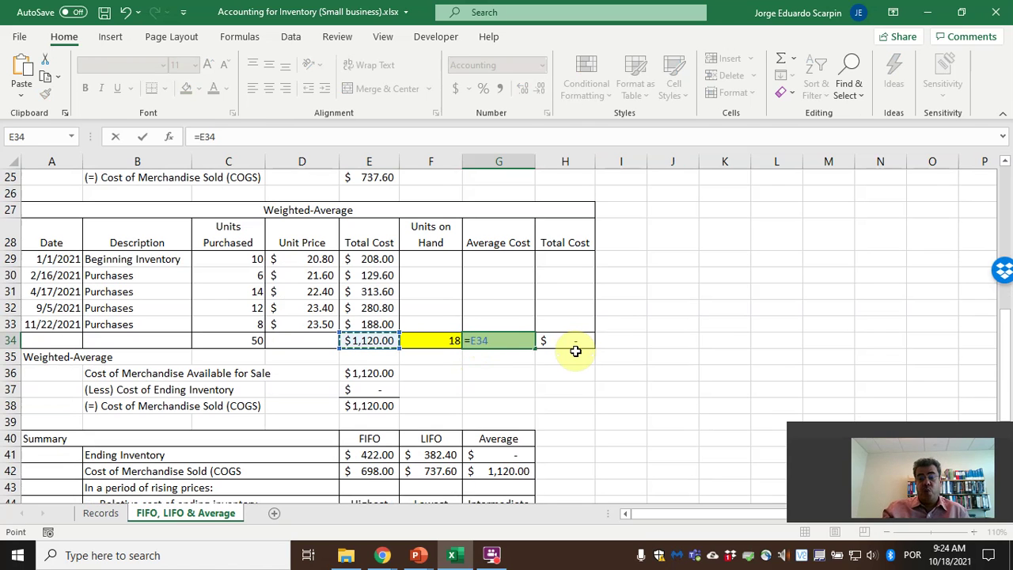
{"action": "type", "text": "/"}
{"action": "key", "text": "Left"}
{"action": "key", "text": "Left"}
{"action": "key", "text": "Left"}
{"action": "key", "text": "Left"}
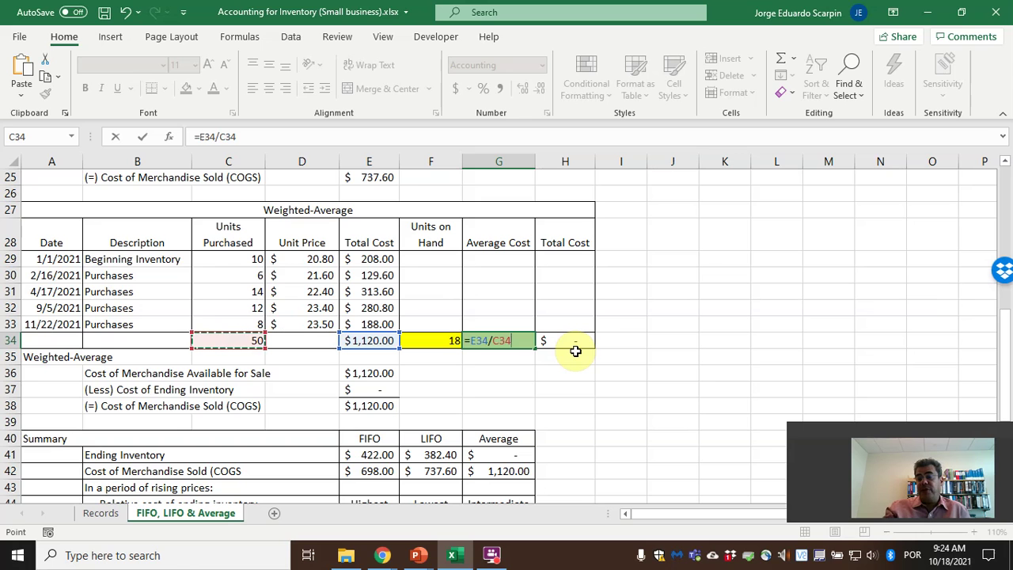
{"action": "key", "text": "Return"}
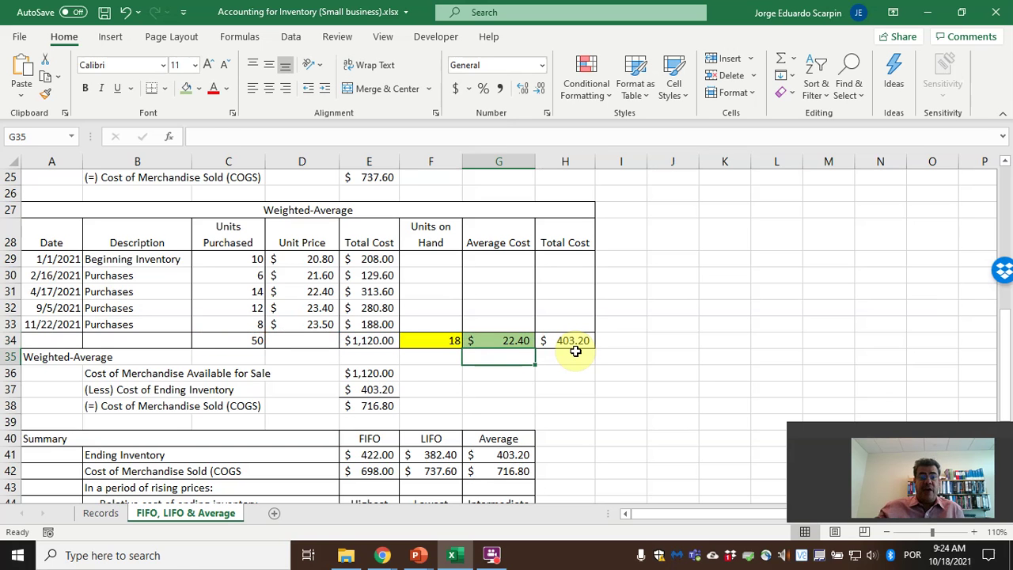
Compare the individual unit prices in D29:D33 with the average cost in G34.
{"action": "left_click", "coordinate": [318, 262]}
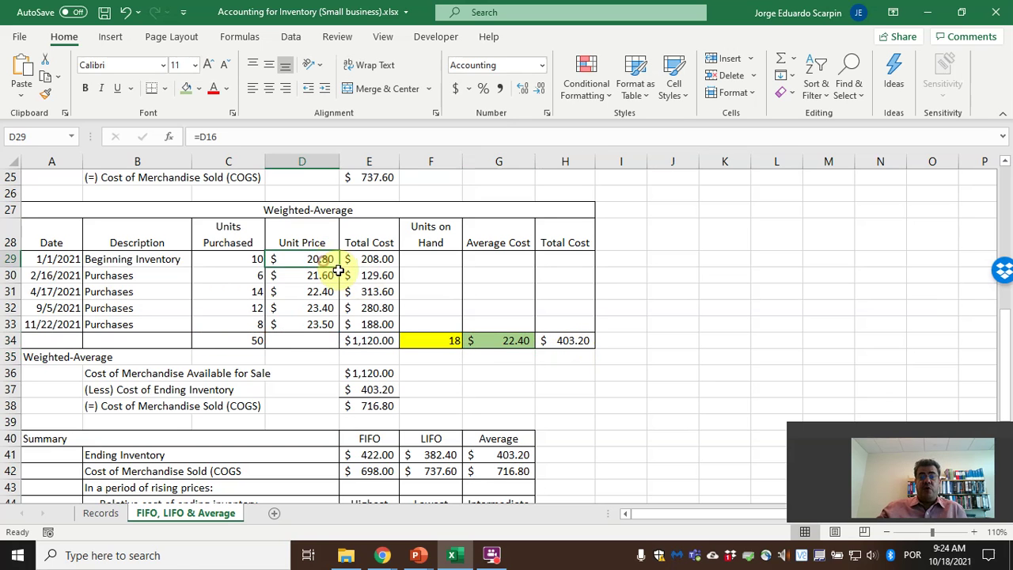
{"action": "left_click", "coordinate": [323, 275]}
{"action": "left_click", "coordinate": [325, 291]}
{"action": "left_click", "coordinate": [326, 307]}
{"action": "left_click", "coordinate": [325, 324]}
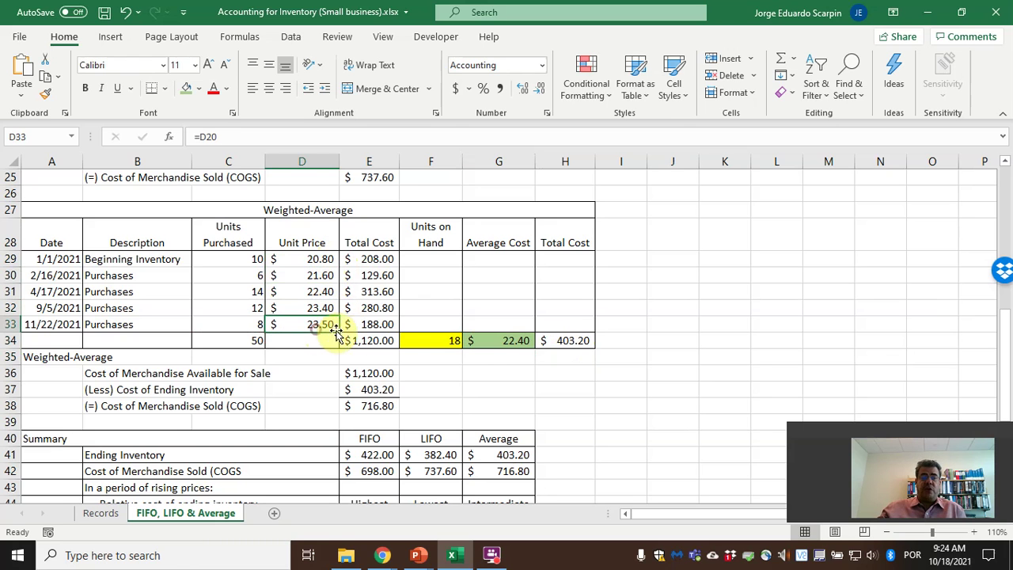
{"action": "left_click", "coordinate": [510, 341]}
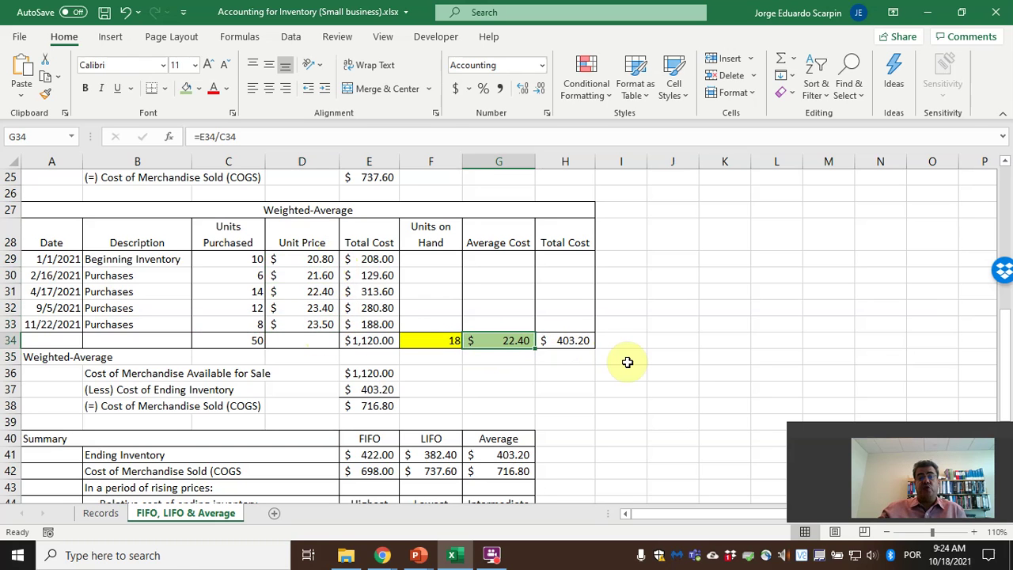
Set the 4/17/2021 purchase's unit price in D5 of the FIFO table to 22.25.
{"action": "left_click", "coordinate": [318, 292]}
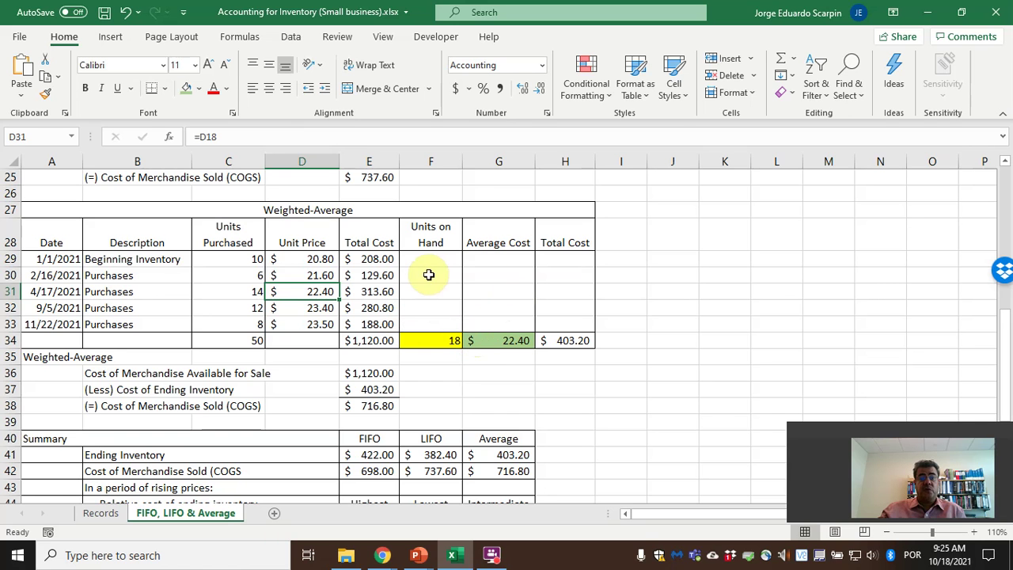
{"action": "scroll", "coordinate": [372, 261], "scroll_direction": "up", "scroll_amount": 8}
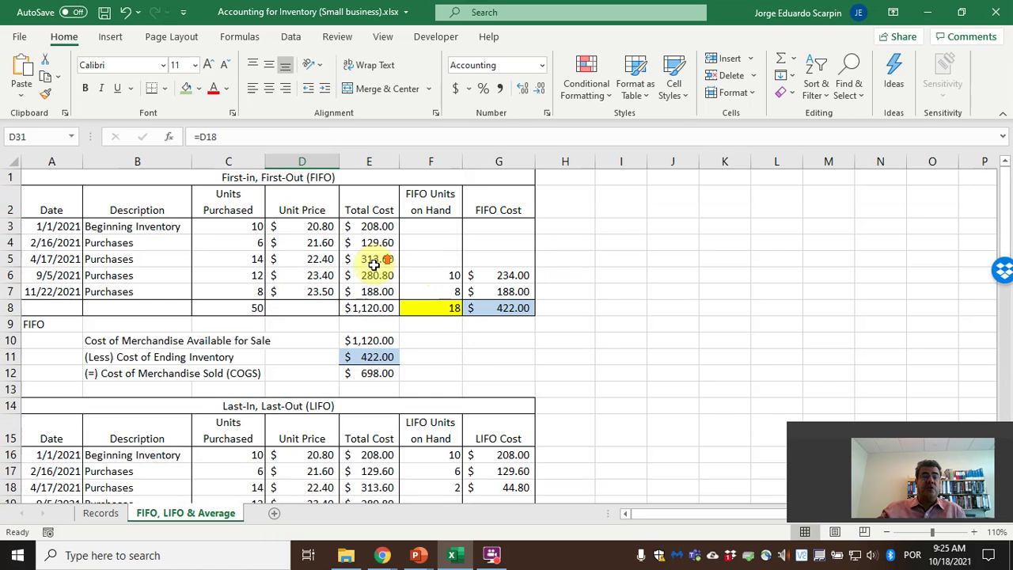
{"action": "left_click", "coordinate": [316, 259]}
{"action": "type", "text": "22.25"}
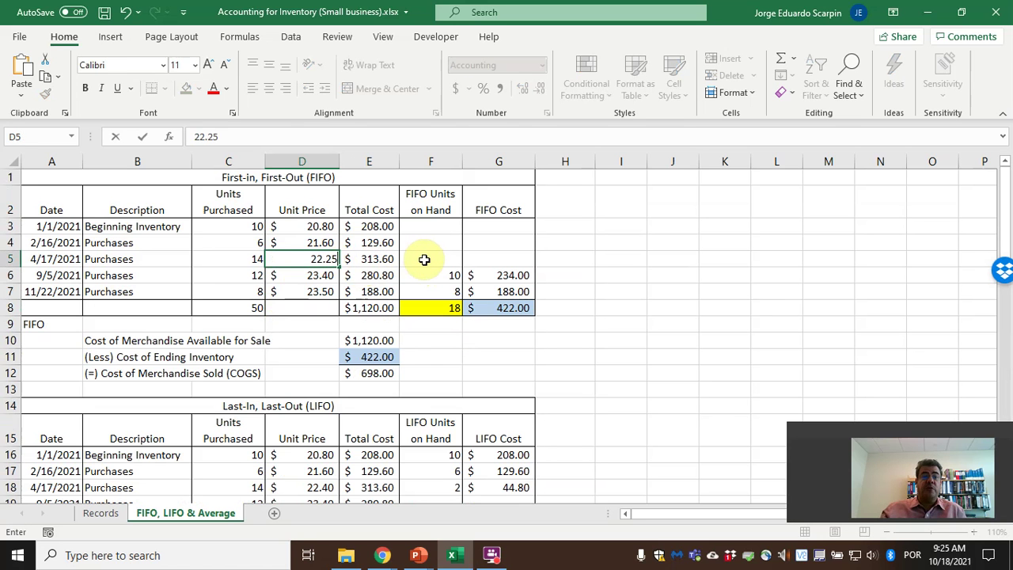
{"action": "key", "text": "Return"}
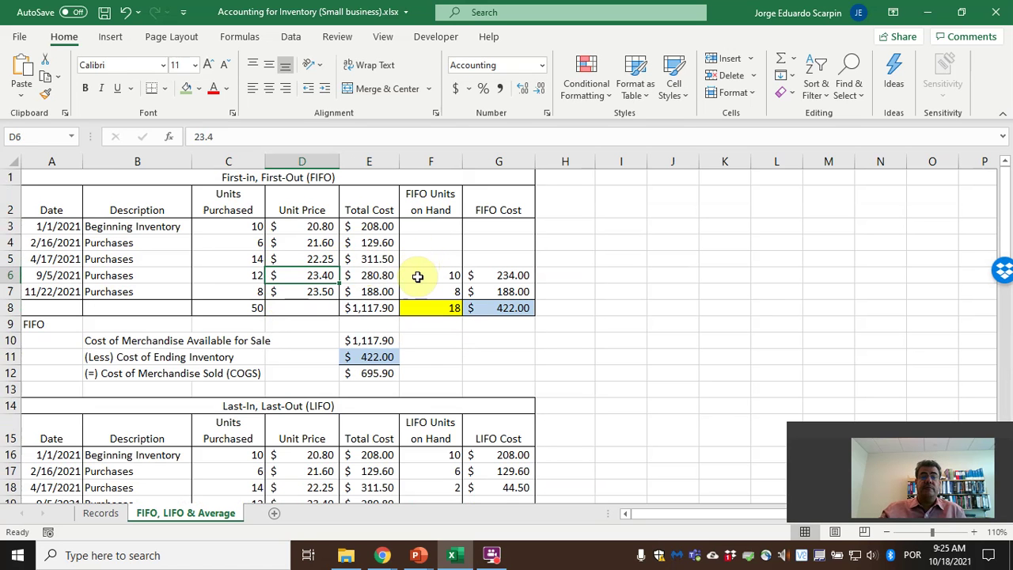
Check the average cost in G34 against the changed price and undo the unit price change in D5.
{"action": "scroll", "coordinate": [356, 316], "scroll_direction": "down", "scroll_amount": 2}
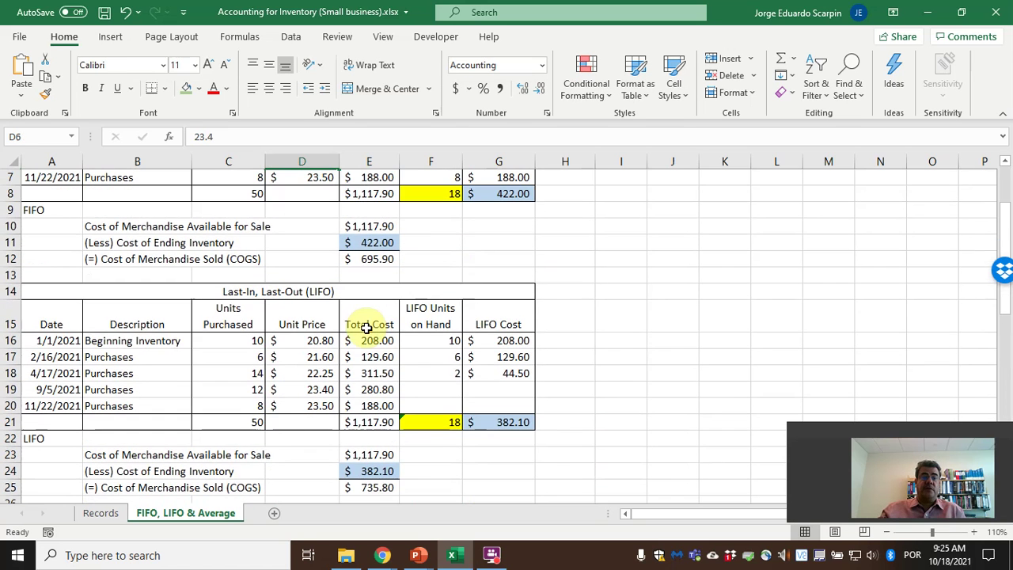
{"action": "scroll", "coordinate": [366, 329], "scroll_direction": "down", "scroll_amount": 4}
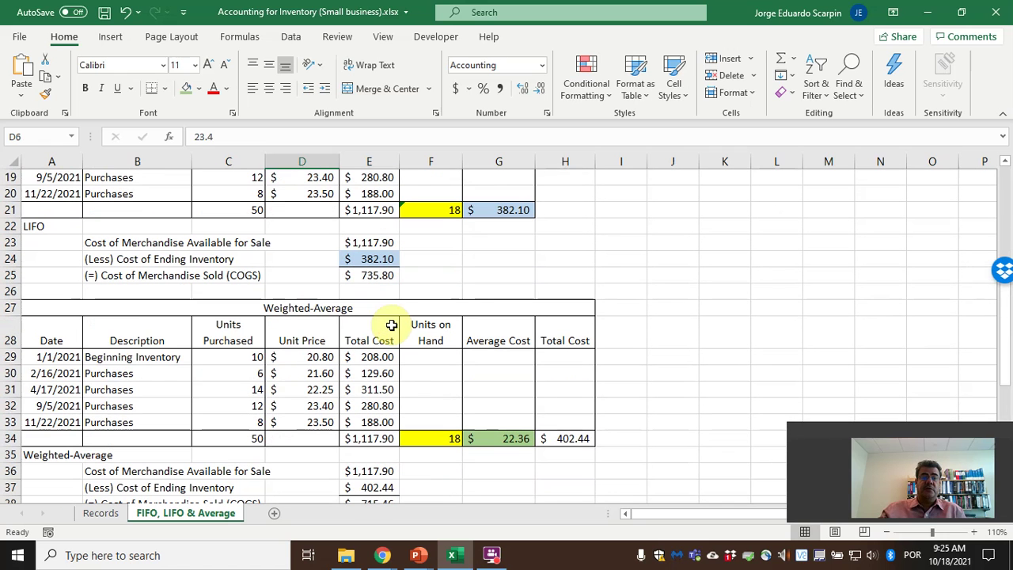
{"action": "left_click", "coordinate": [514, 436]}
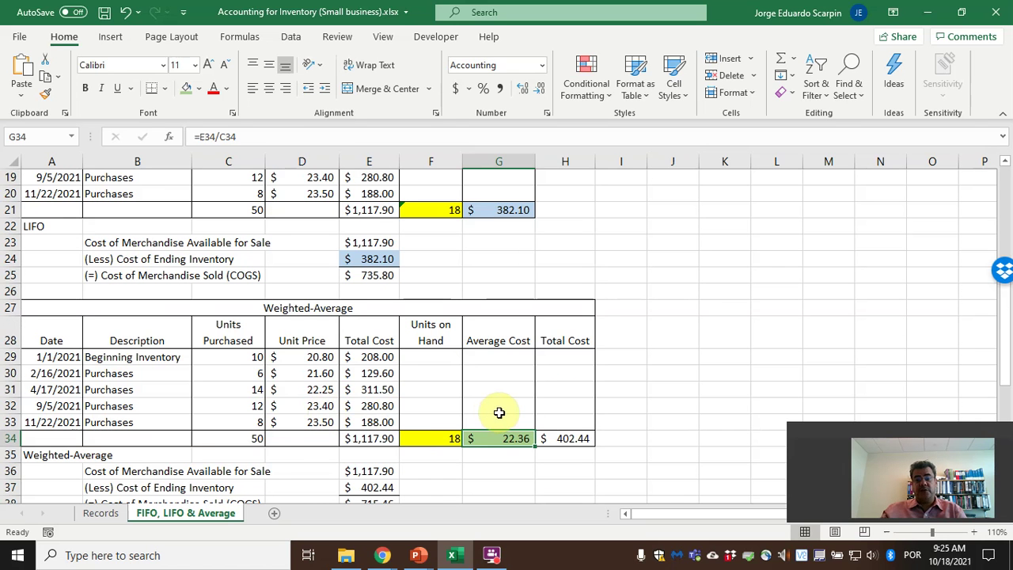
{"action": "key", "text": "ctrl+z"}
{"action": "scroll", "coordinate": [443, 312], "scroll_direction": "up", "scroll_amount": 2}
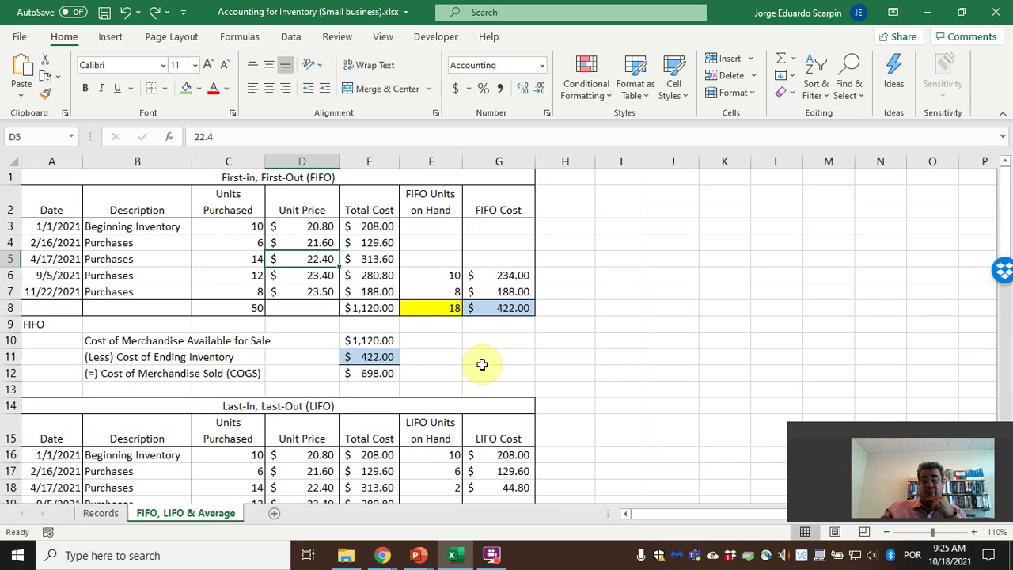
Calculate the Weighted-Average ending inventory's total cost in H34 with the formula =F34*G34.
{"action": "scroll", "coordinate": [482, 364], "scroll_direction": "down", "scroll_amount": 7}
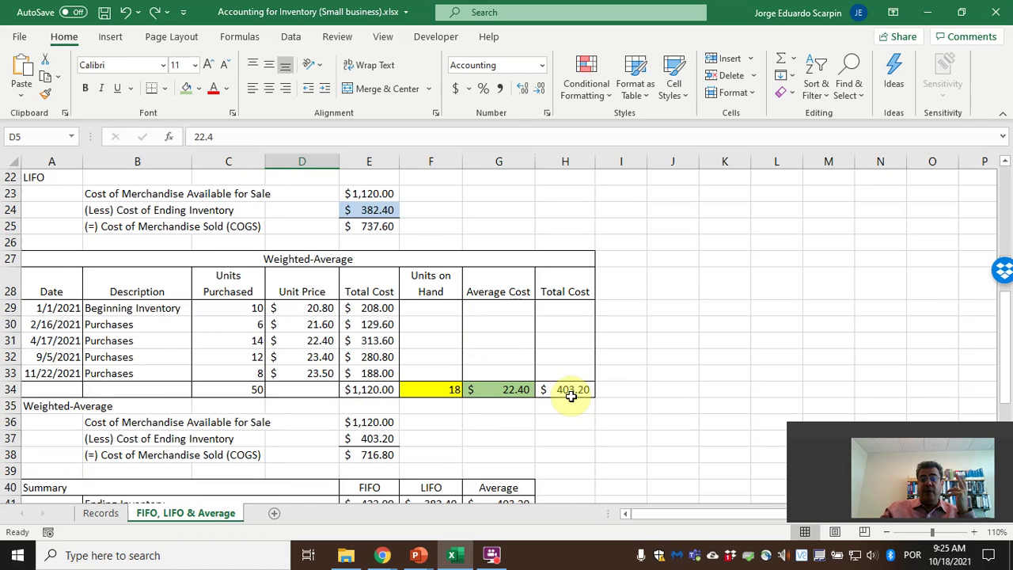
{"action": "left_click", "coordinate": [577, 391]}
{"action": "type", "text": "="}
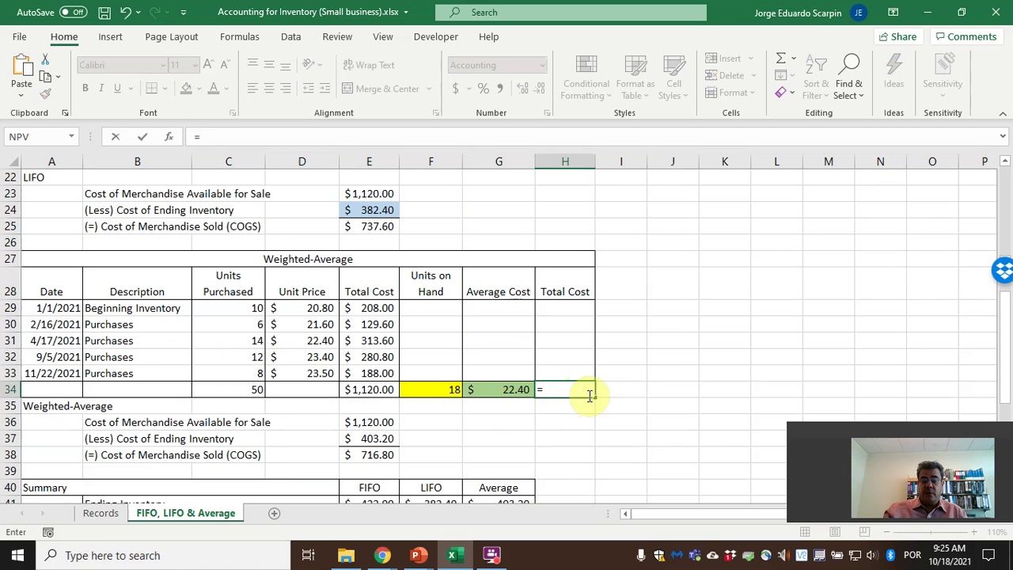
{"action": "key", "text": "Left"}
{"action": "key", "text": "Left"}
{"action": "type", "text": "*"}
{"action": "key", "text": "Left"}
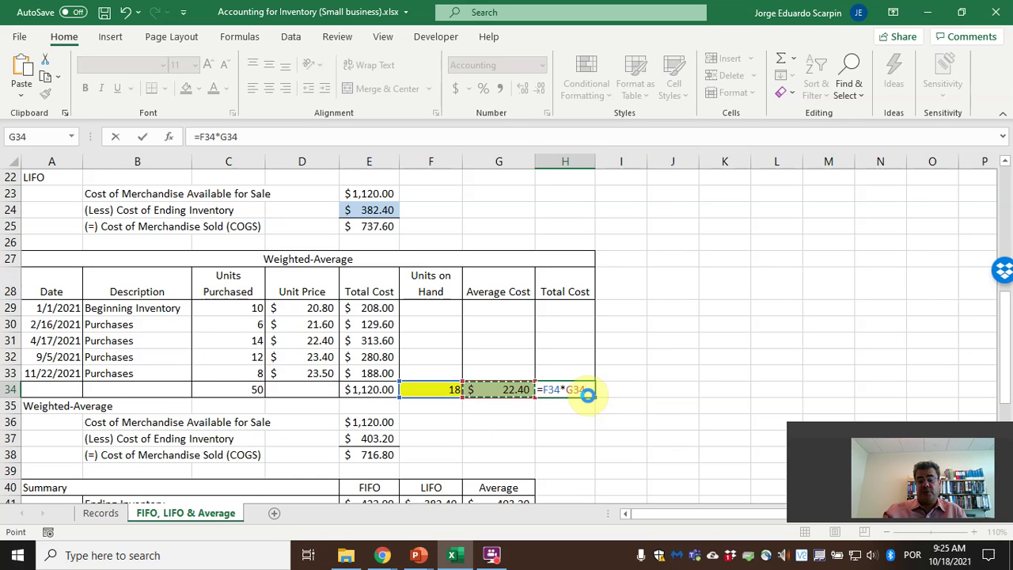
{"action": "key", "text": "Return"}
{"action": "left_click", "coordinate": [588, 390]}
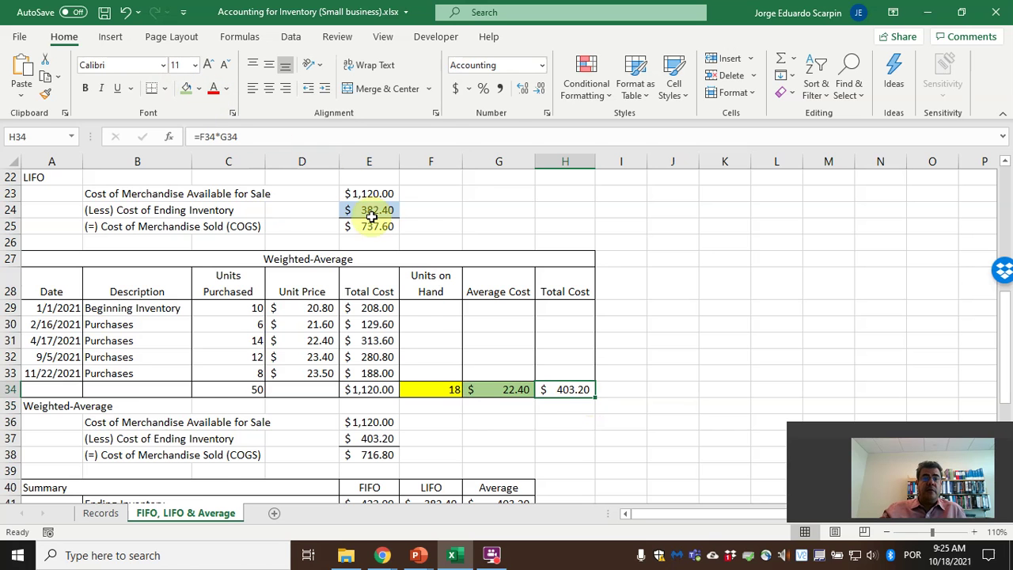
Copy the light blue formatting of the total LIFO cost in G21 to the Weighted-Average total cost in H34.
{"action": "scroll", "coordinate": [451, 221], "scroll_direction": "up", "scroll_amount": 2}
{"action": "left_click", "coordinate": [503, 259]}
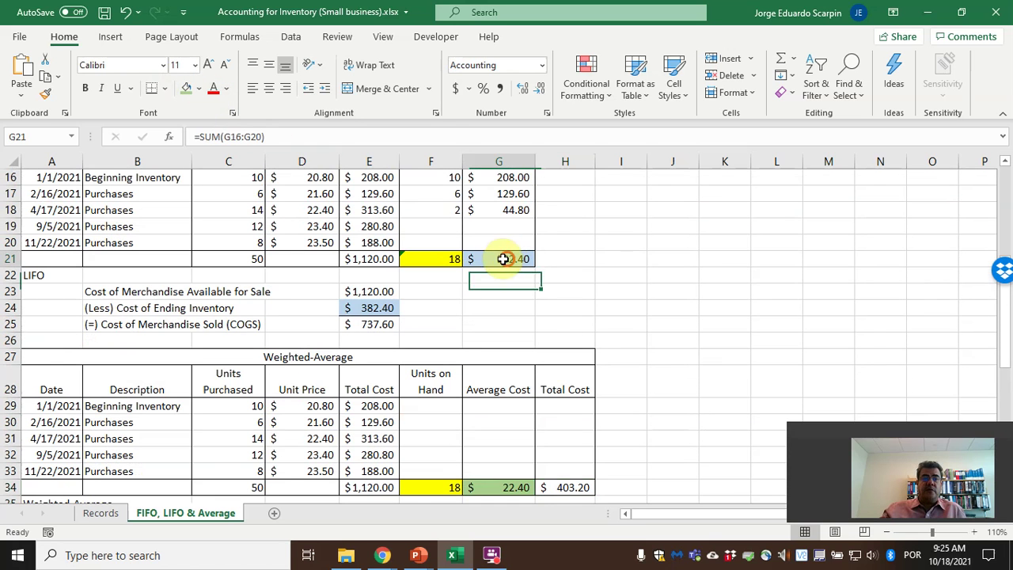
{"action": "left_click", "coordinate": [45, 93]}
{"action": "scroll", "coordinate": [568, 371], "scroll_direction": "down", "scroll_amount": 1}
{"action": "scroll", "coordinate": [568, 370], "scroll_direction": "down", "scroll_amount": 2}
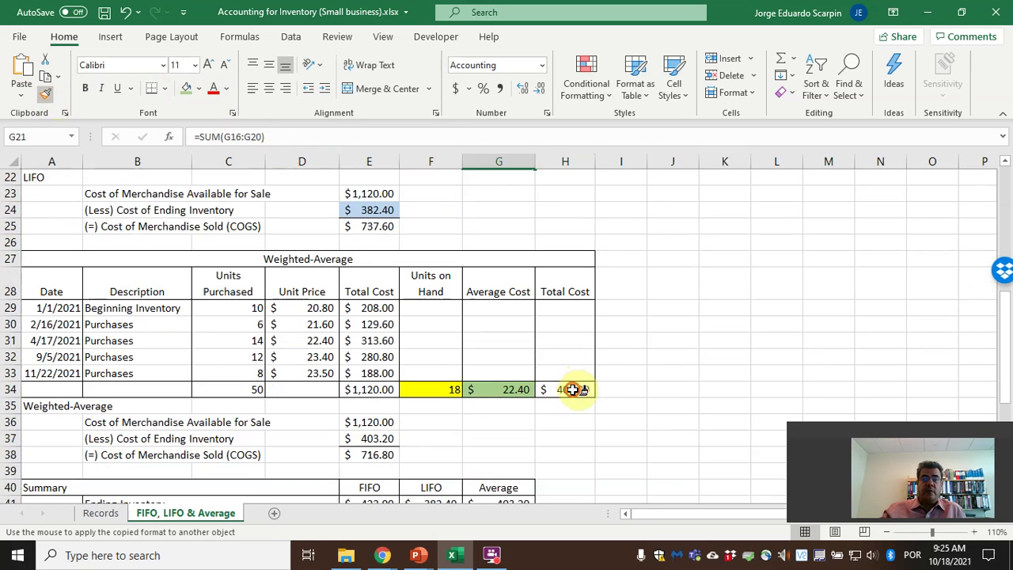
{"action": "left_click", "coordinate": [571, 389]}
Copy the light blue formatting of E24 to the Weighted-Average Cost of Ending Inventory in E37.
{"action": "left_click", "coordinate": [370, 208]}
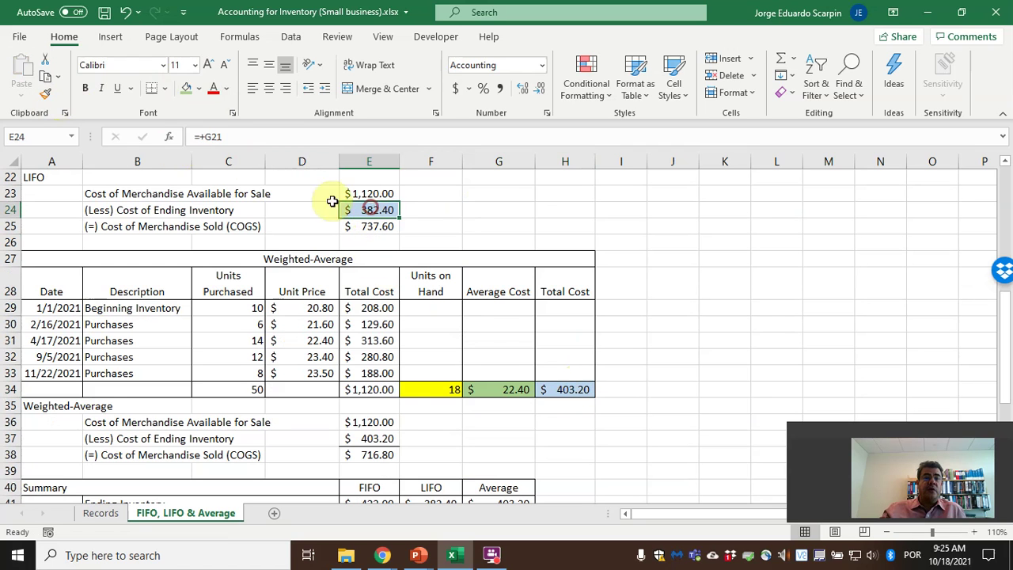
{"action": "left_click", "coordinate": [45, 93]}
{"action": "left_click", "coordinate": [389, 434]}
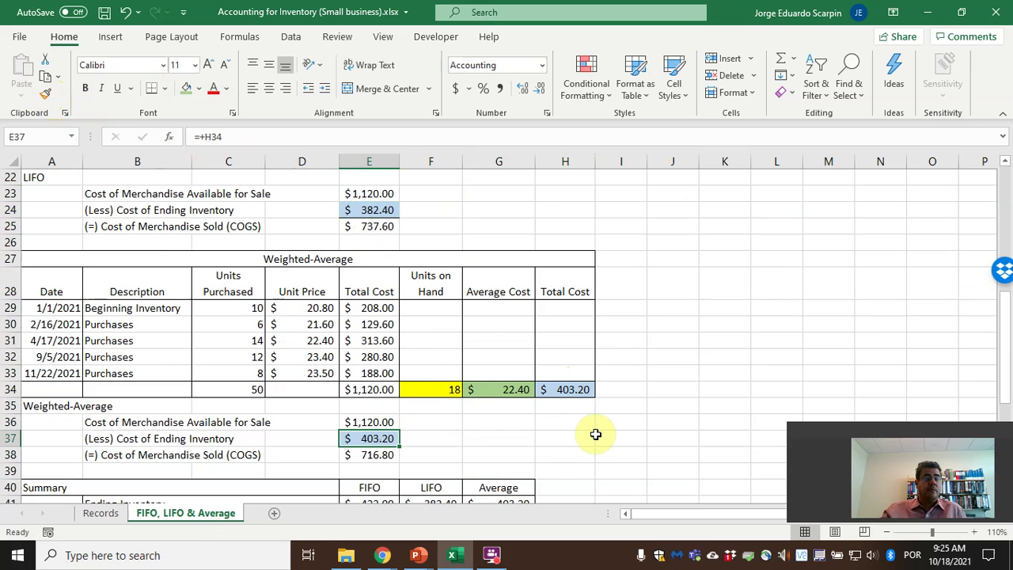
Examine how the Summary table compares the three methods in a period of rising prices, and return to the Weighted-Average unit prices.
{"action": "scroll", "coordinate": [596, 433], "scroll_direction": "down", "scroll_amount": 3}
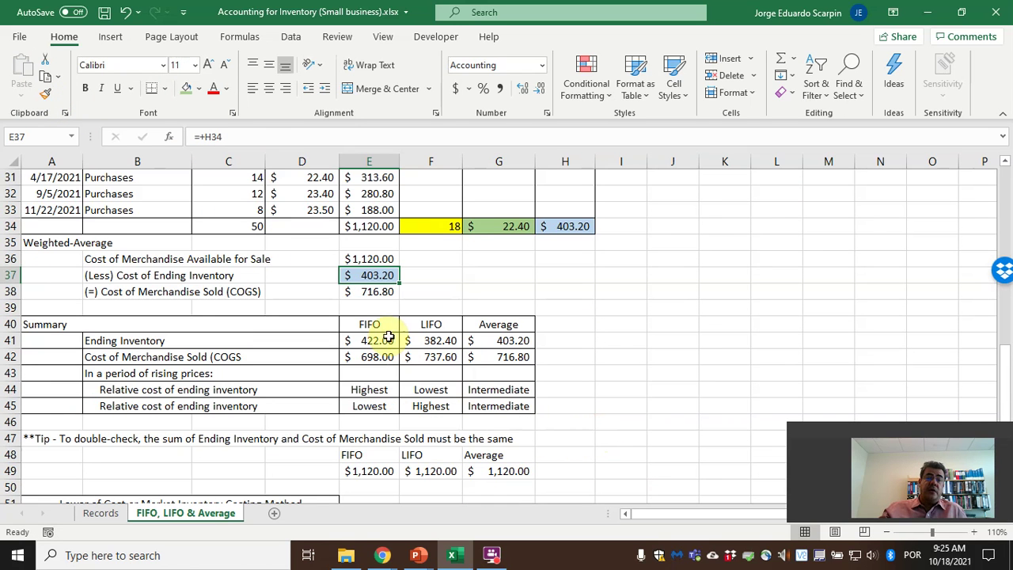
{"action": "left_click", "coordinate": [141, 377]}
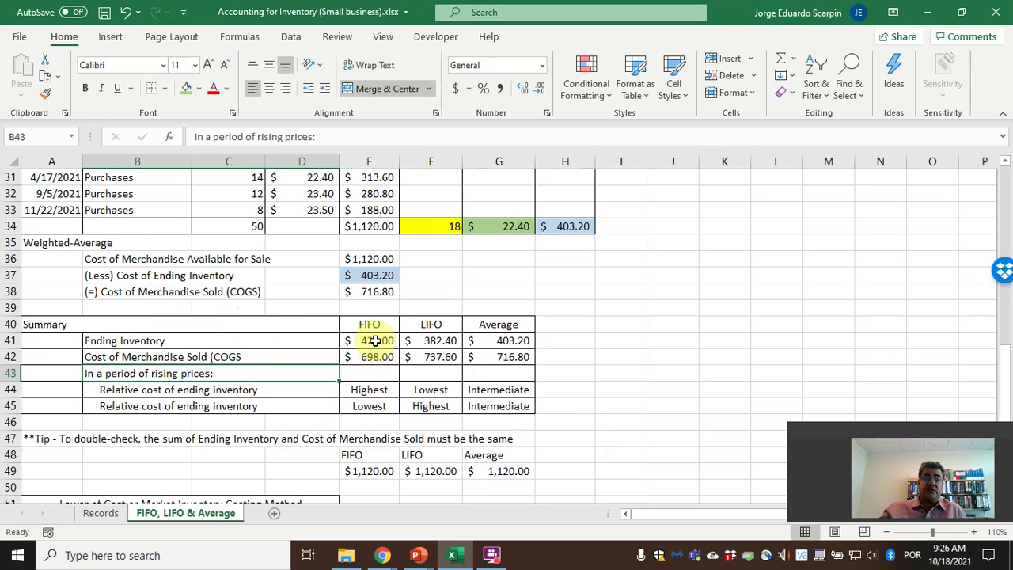
{"action": "scroll", "coordinate": [379, 332], "scroll_direction": "up", "scroll_amount": 3}
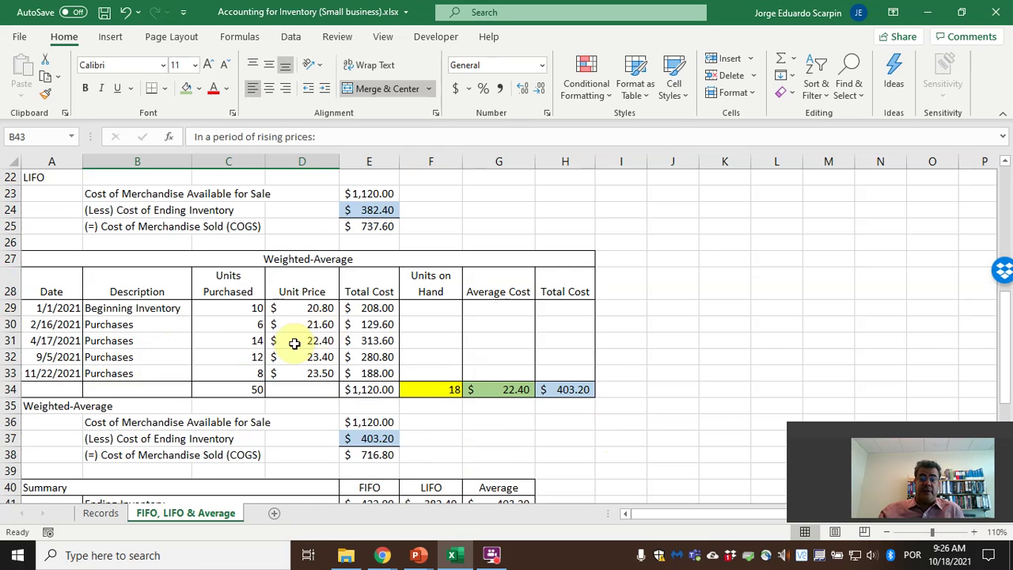
Compare the Summary's ending inventory under FIFO, LIFO and Average with the method tables and the Average rankings for rising prices.
{"action": "scroll", "coordinate": [333, 340], "scroll_direction": "down", "scroll_amount": 2}
{"action": "left_click", "coordinate": [367, 405]}
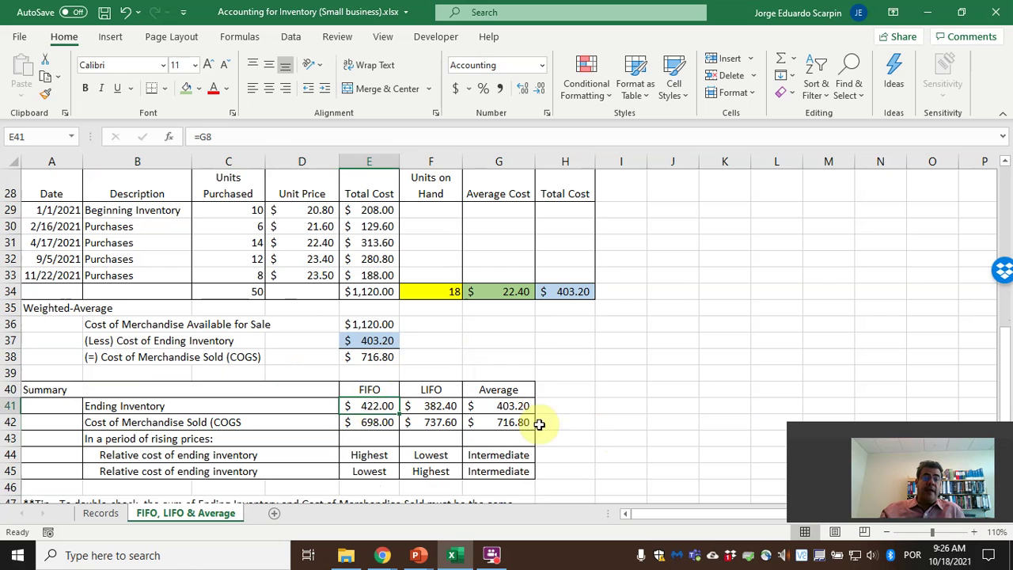
{"action": "scroll", "coordinate": [418, 314], "scroll_direction": "up", "scroll_amount": 6}
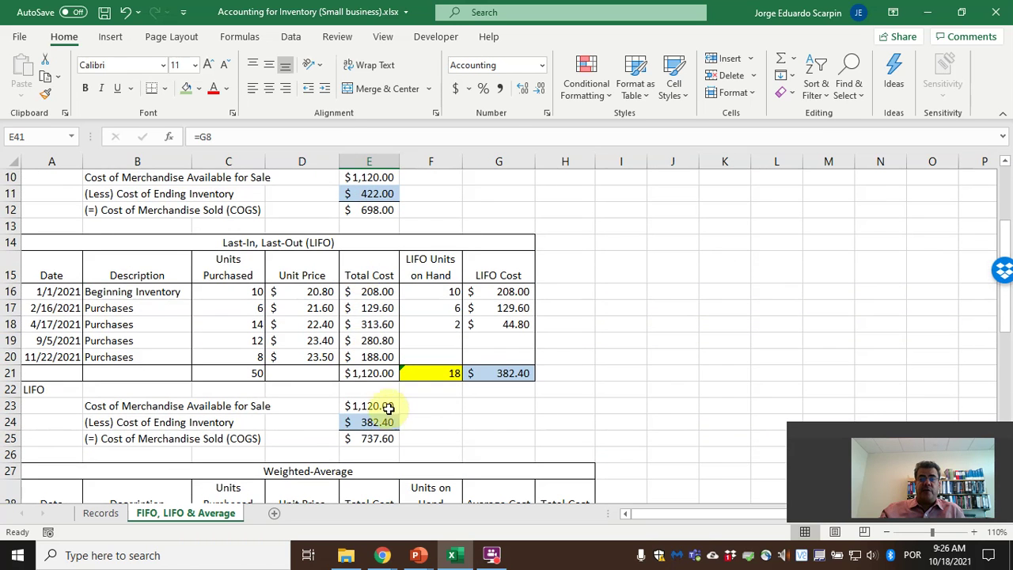
{"action": "scroll", "coordinate": [388, 409], "scroll_direction": "down", "scroll_amount": 6}
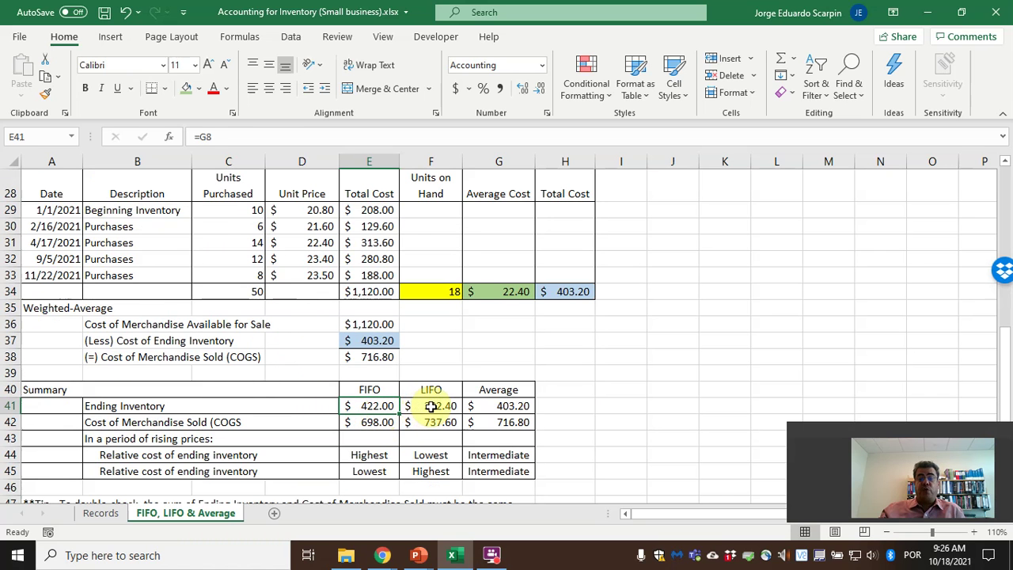
{"action": "left_click", "coordinate": [513, 407]}
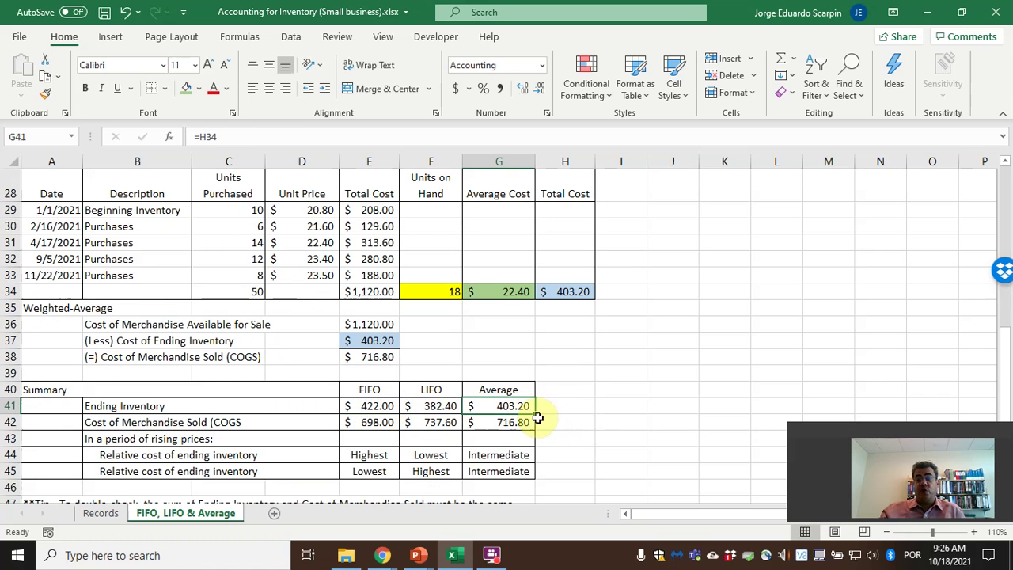
{"action": "left_click_drag", "start_coordinate": [498, 455], "coordinate": [498, 471]}
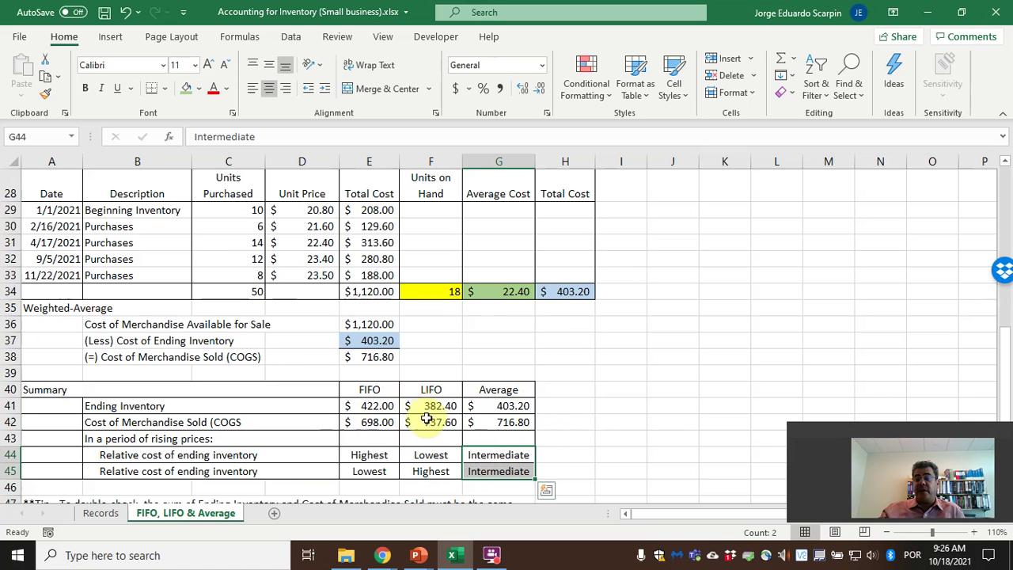
Add the missing closing parenthesis to the Summary label in B42 so it reads "Cost of Merchandise Sold (COGS)".
{"action": "double_click", "coordinate": [265, 421]}
{"action": "type", "text": ")"}
{"action": "key", "text": "Return"}
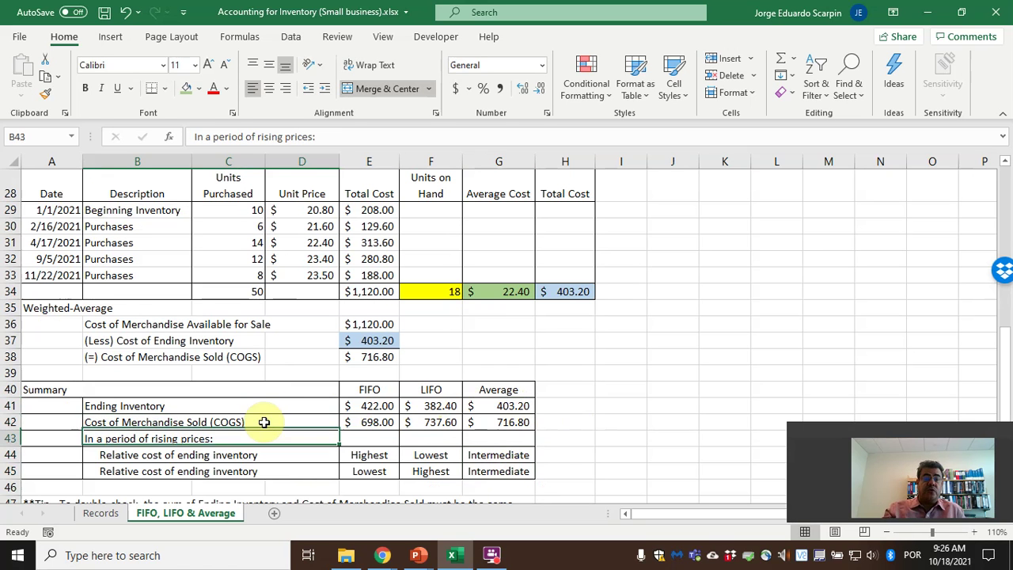
Examine the Summary's Cost of Merchandise Sold for each method and the FIFO and LIFO rankings in a period of rising prices.
{"action": "left_click", "coordinate": [368, 425]}
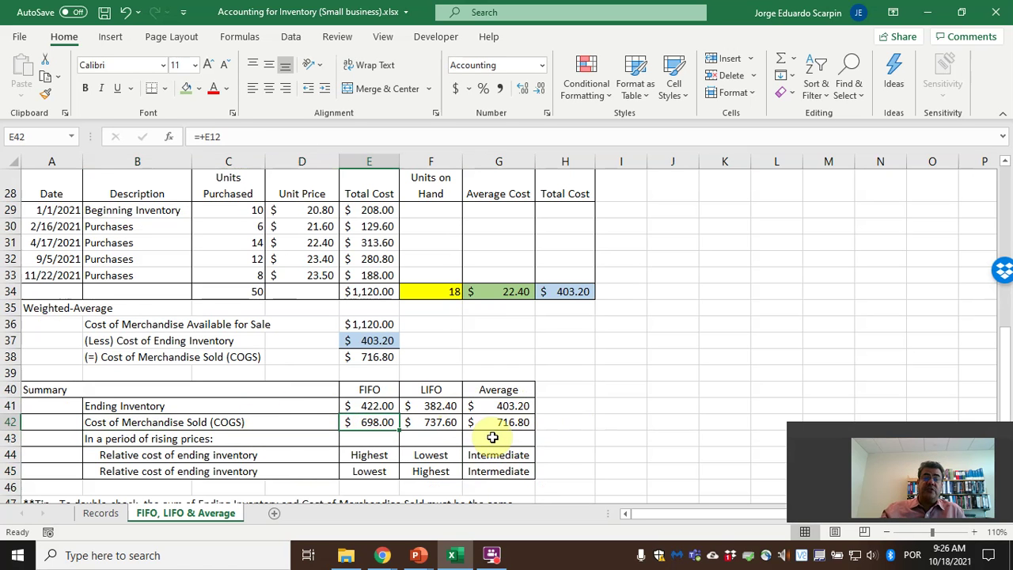
{"action": "left_click", "coordinate": [436, 425]}
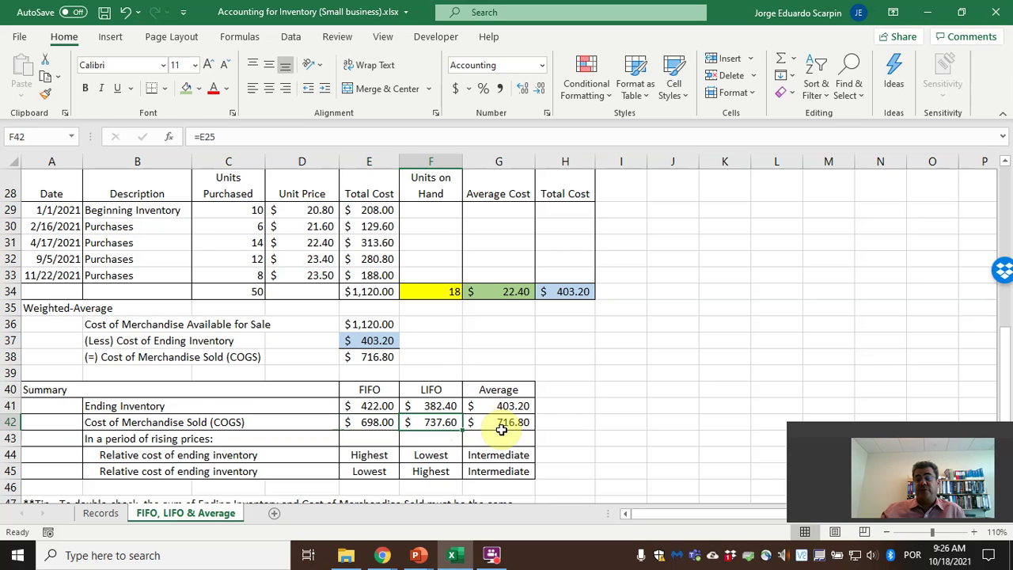
{"action": "left_click", "coordinate": [505, 426]}
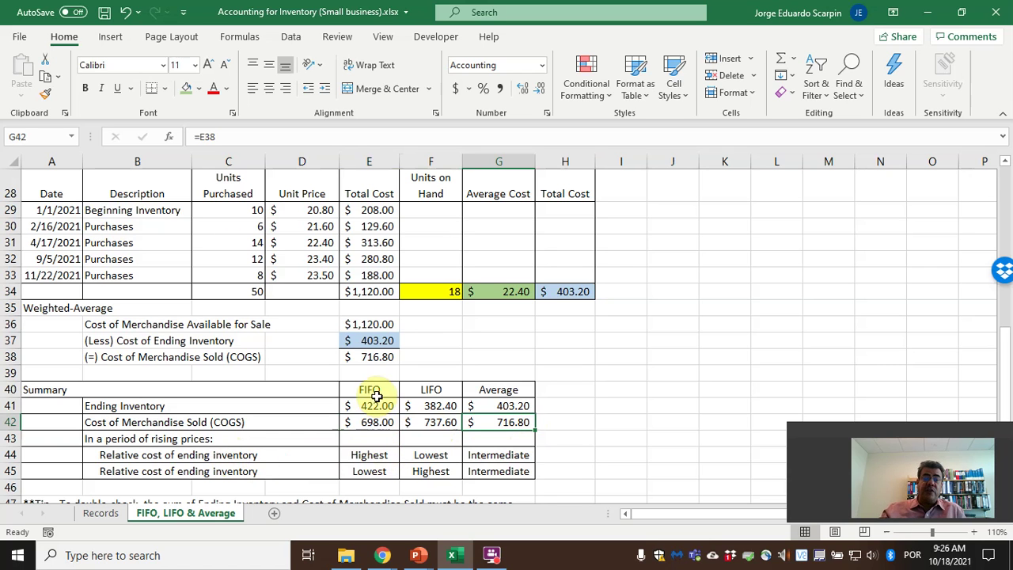
{"action": "left_click", "coordinate": [368, 458]}
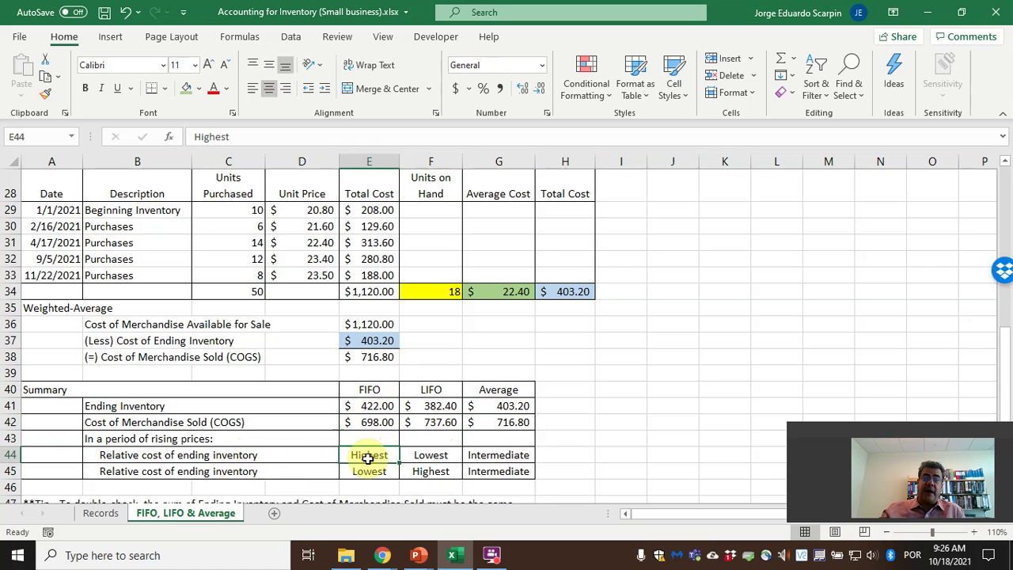
{"action": "left_click", "coordinate": [434, 455]}
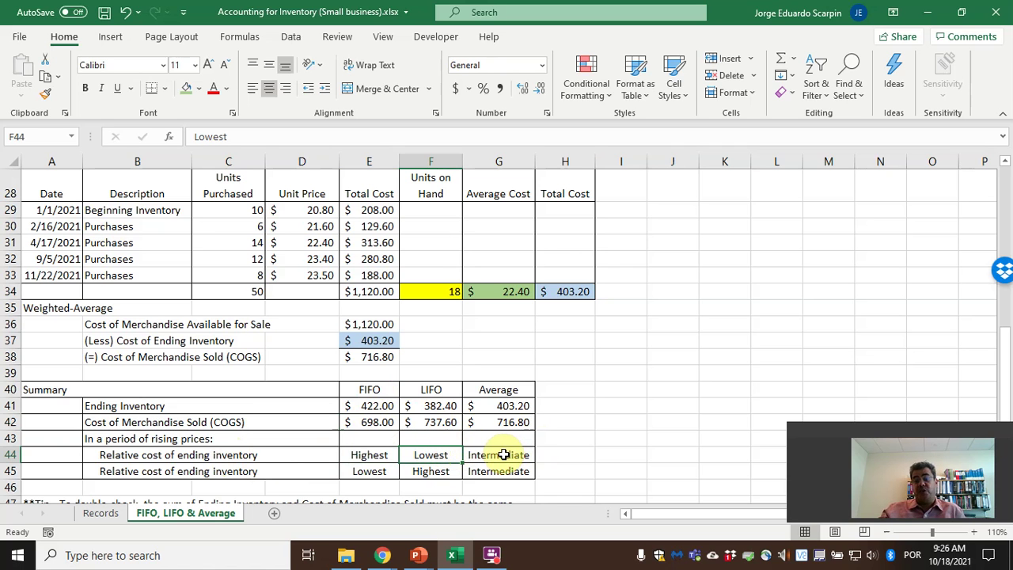
{"action": "left_click", "coordinate": [387, 470]}
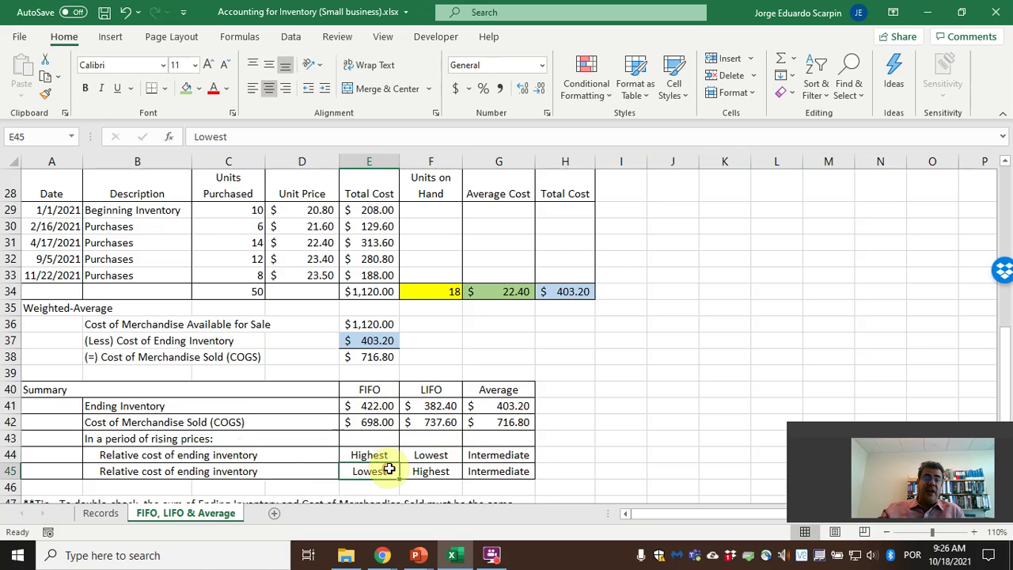
{"action": "left_click", "coordinate": [440, 475]}
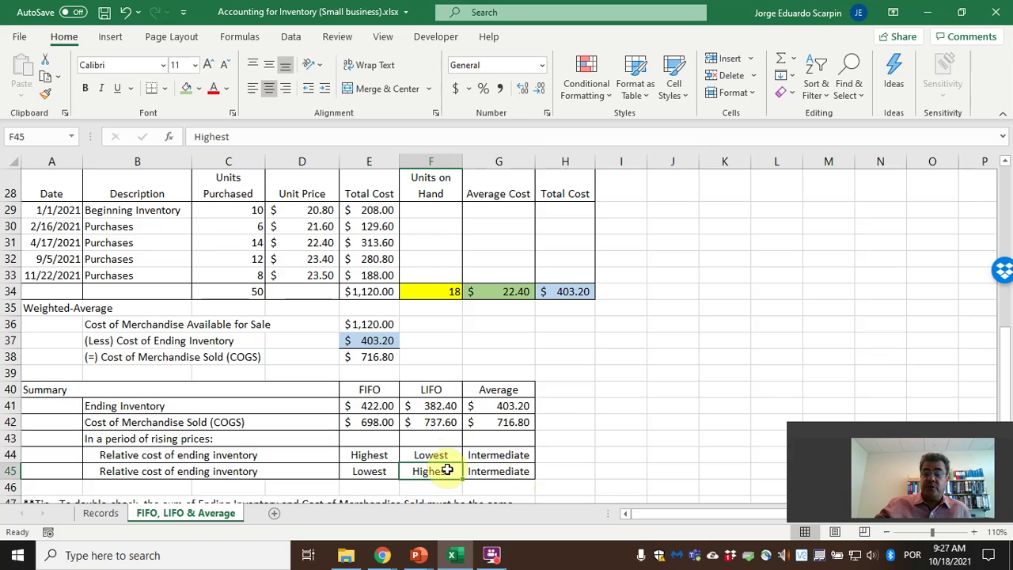
{"action": "left_click", "coordinate": [438, 389]}
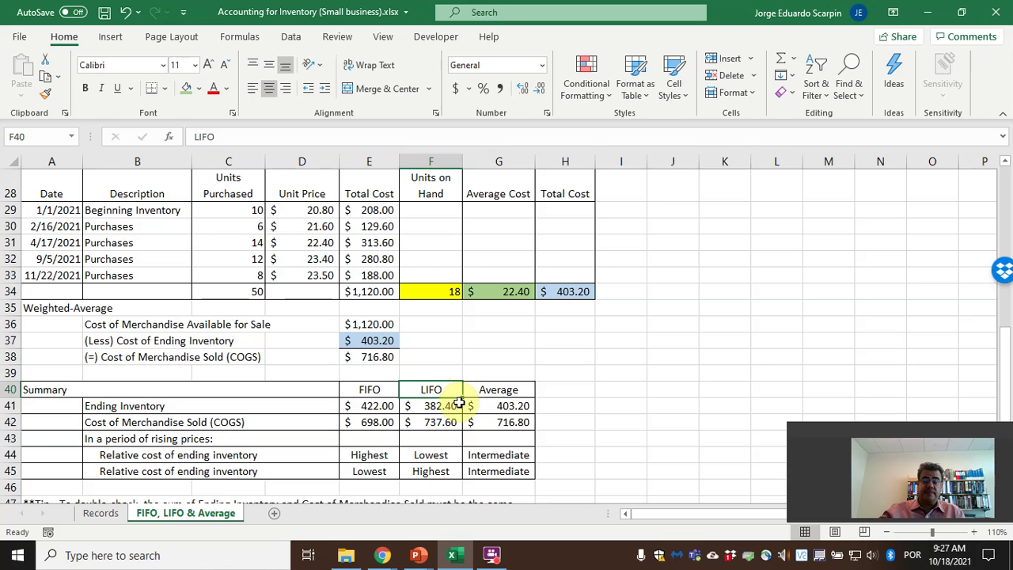
Switch to the PowerPoint slide show and advance to the Lower of Cost or Market Inventory Costing Method slide.
{"action": "mouse_move", "coordinate": [417, 554]}
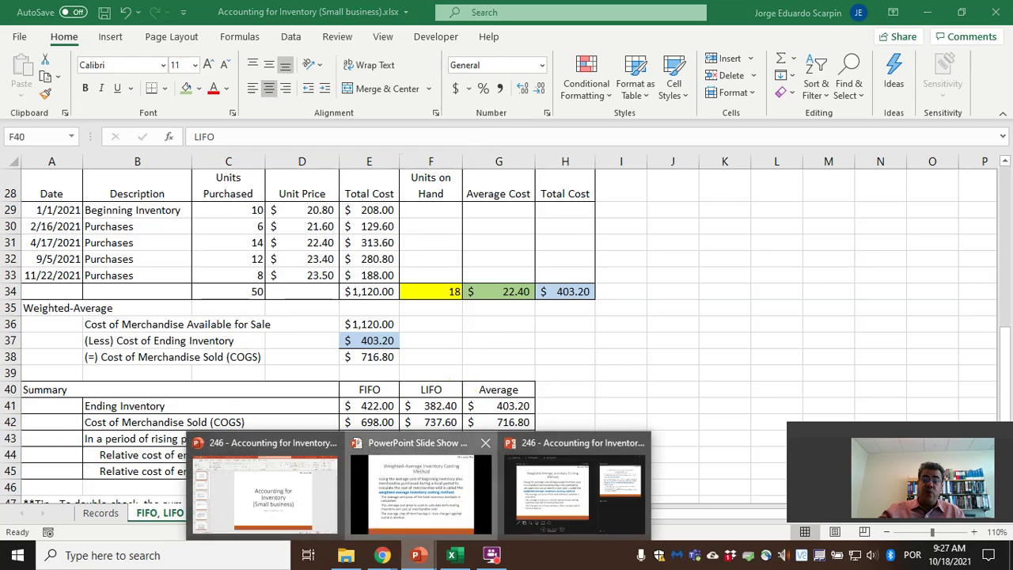
{"action": "left_click", "coordinate": [472, 513]}
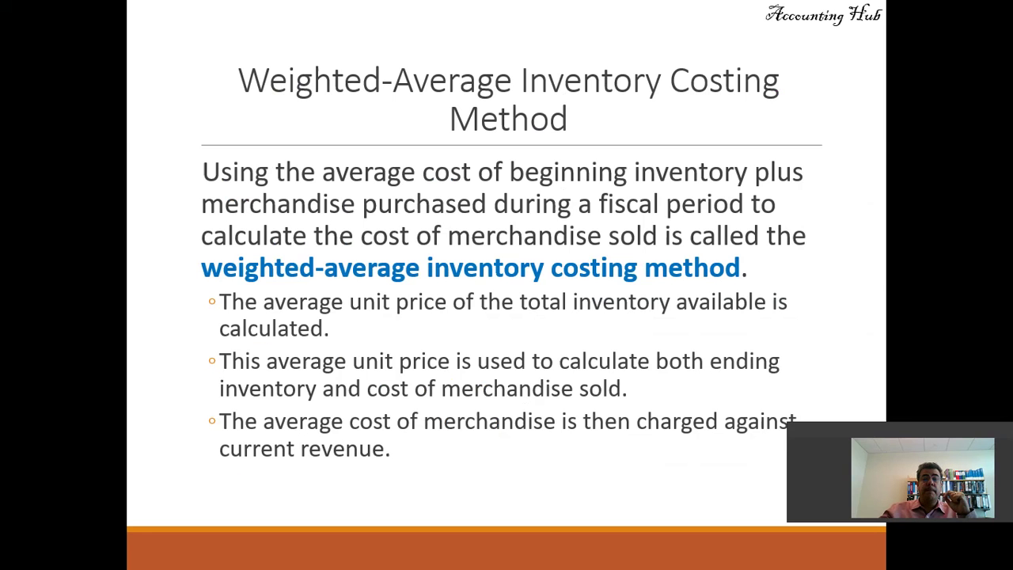
{"action": "key", "text": "Right"}
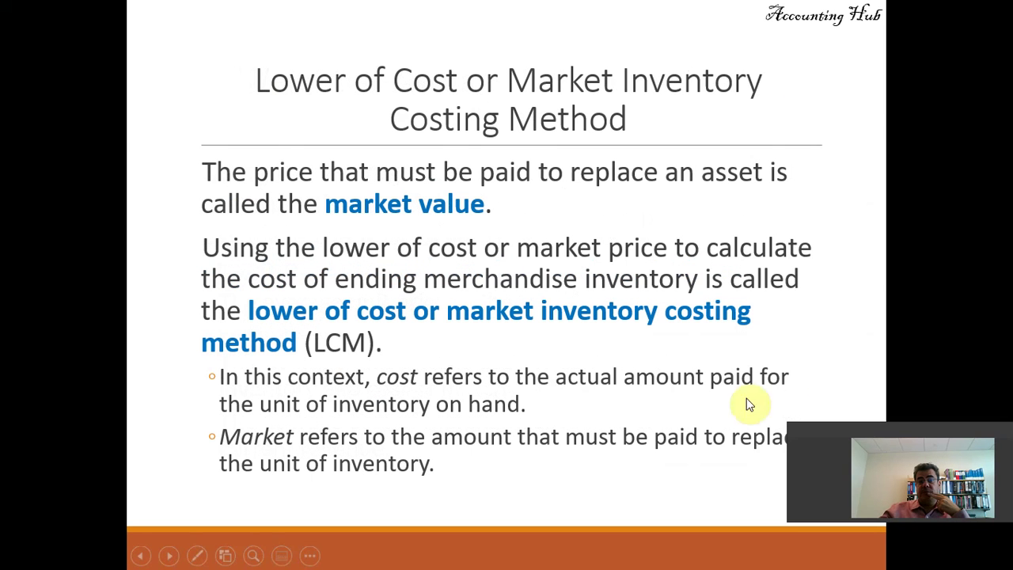
{"action": "left_click_drag", "start_coordinate": [867, 429], "coordinate": [872, 459]}
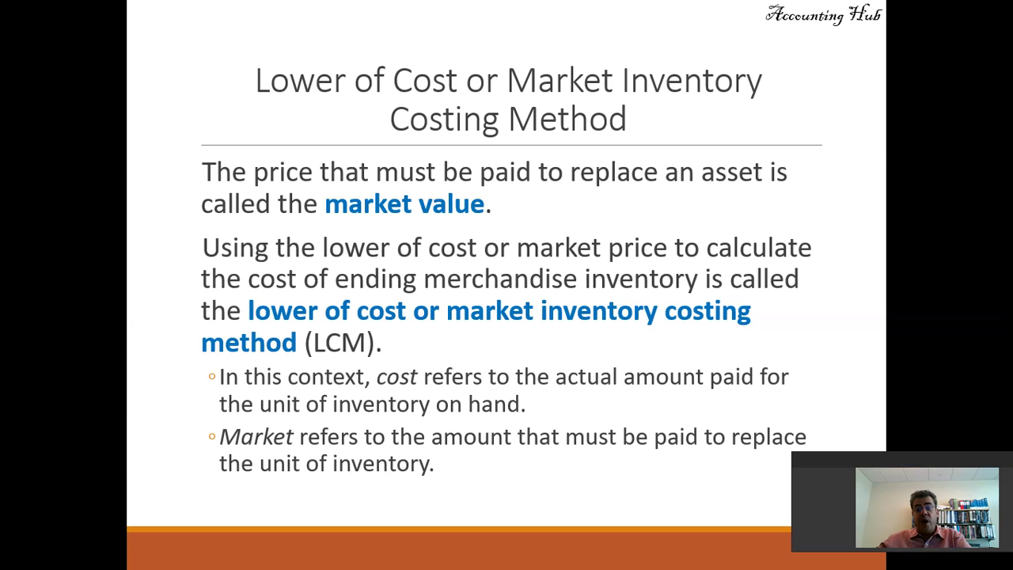
Return to the Excel workbook and compare the costs in the Lower of Cost or Market table with the Summary's ending inventory values.
{"action": "key", "text": "alt+Tab"}
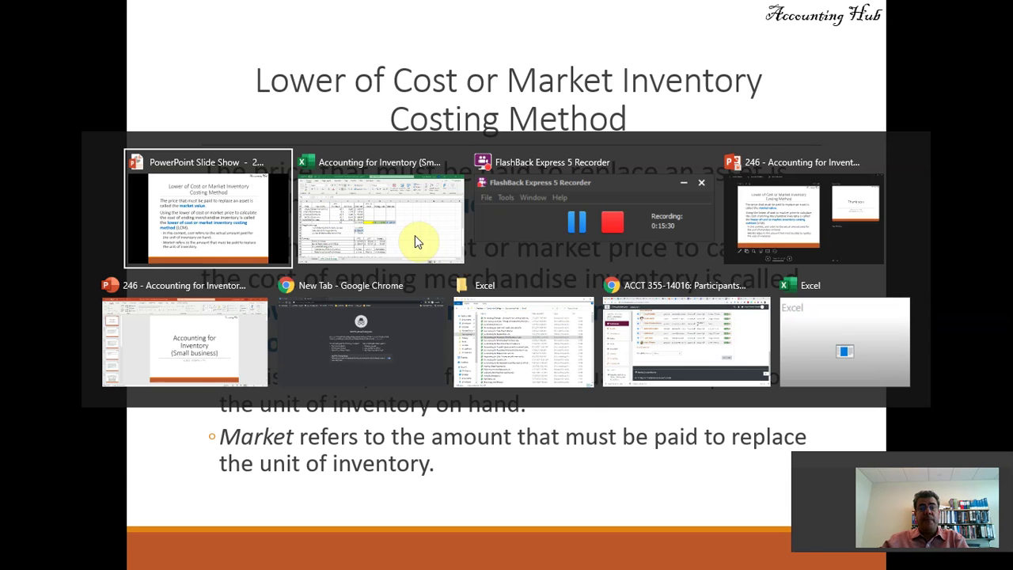
{"action": "scroll", "coordinate": [364, 396], "scroll_direction": "down", "scroll_amount": 3}
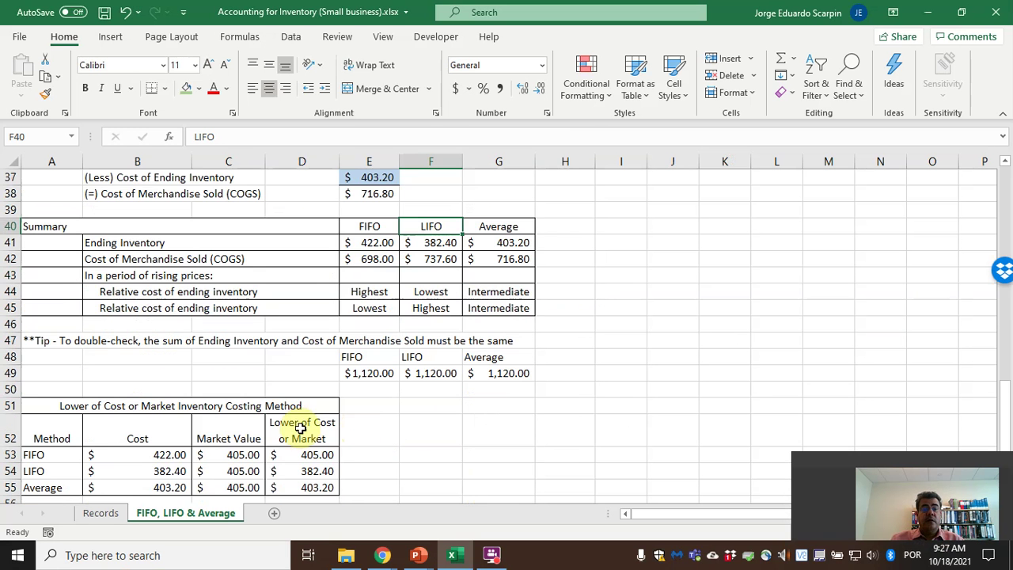
{"action": "left_click_drag", "start_coordinate": [145, 455], "coordinate": [146, 468]}
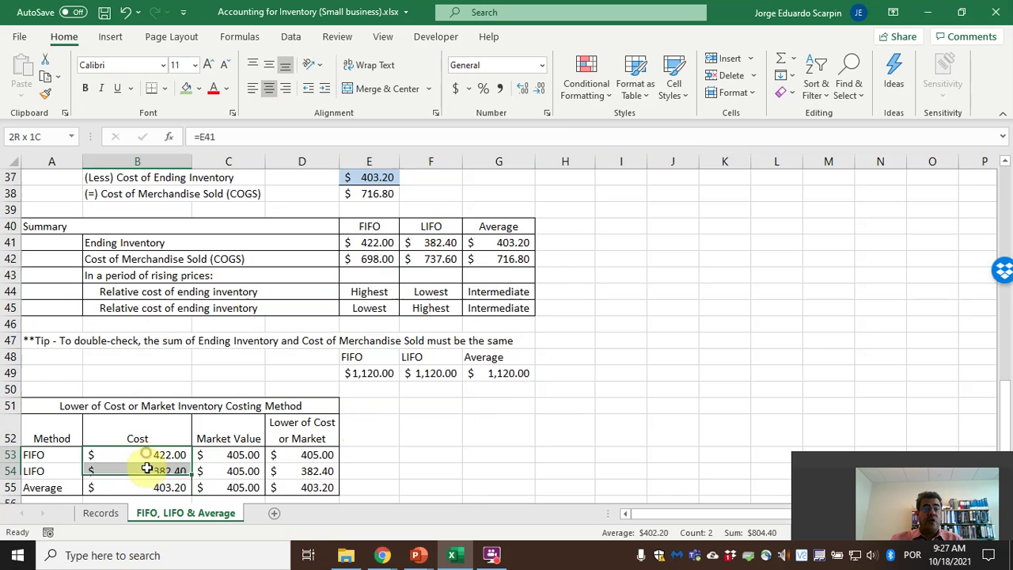
{"action": "left_click", "coordinate": [397, 242]}
{"action": "left_click", "coordinate": [415, 242]}
{"action": "left_click", "coordinate": [499, 242]}
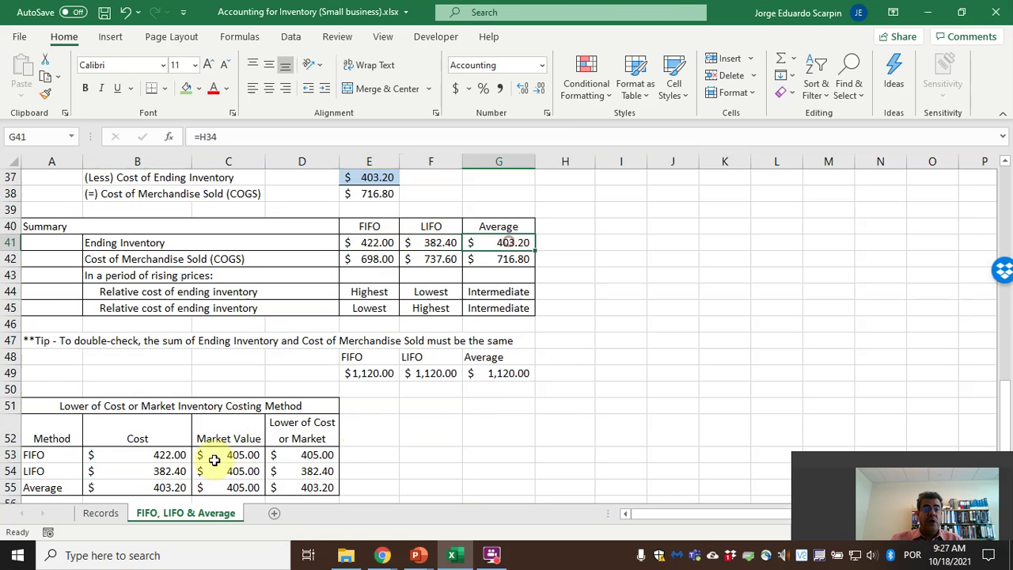
Fill the FIFO market value in C53 and the FIFO lower of cost or market in D53 with yellow.
{"action": "left_click", "coordinate": [219, 452]}
{"action": "scroll", "coordinate": [386, 446], "scroll_direction": "down", "scroll_amount": 1}
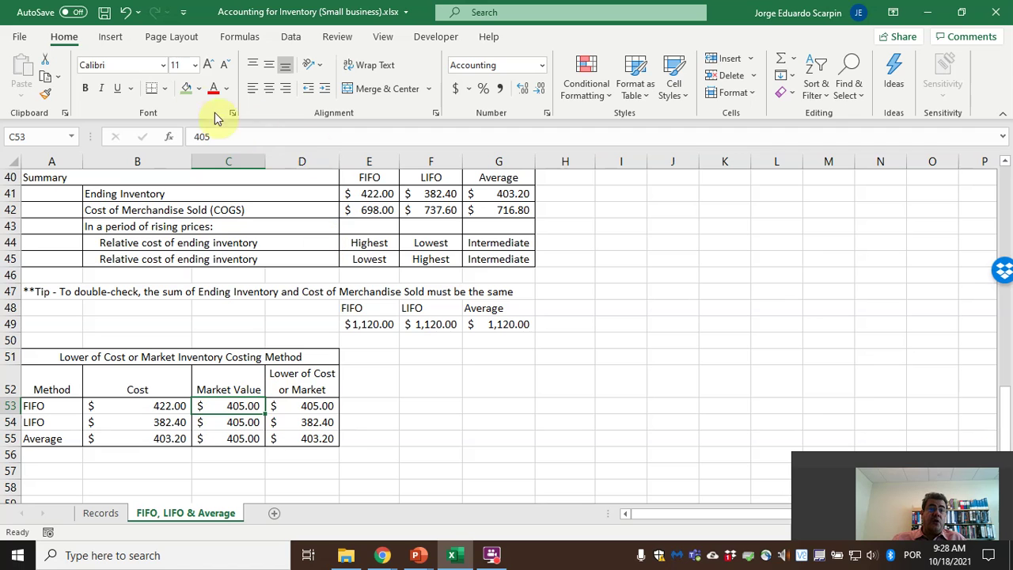
{"action": "left_click", "coordinate": [199, 89]}
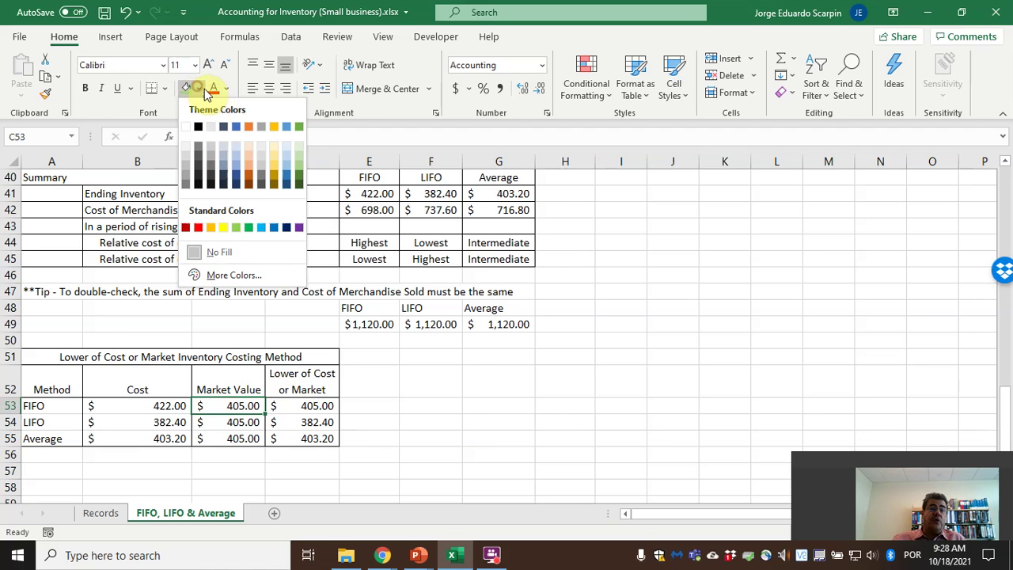
{"action": "left_click", "coordinate": [223, 228]}
{"action": "left_click", "coordinate": [285, 403]}
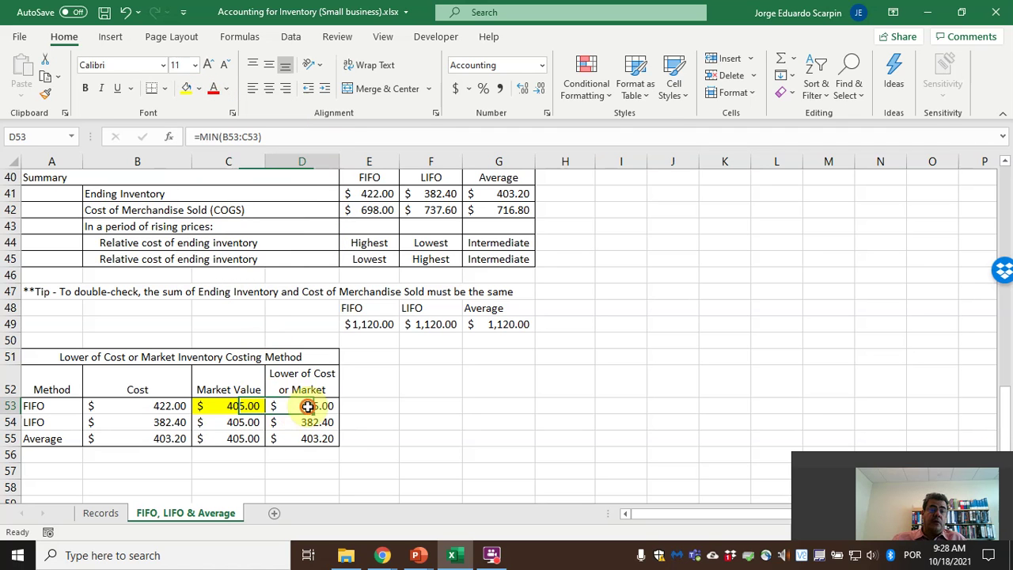
{"action": "left_click", "coordinate": [188, 88]}
{"action": "left_click", "coordinate": [150, 406]}
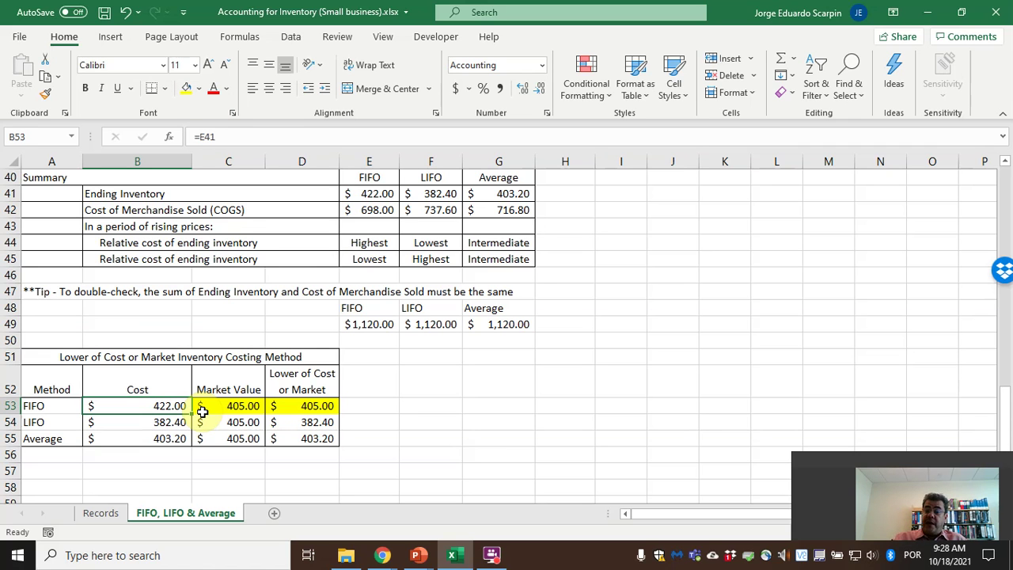
Fill the LIFO lower of cost or market in D54 and the LIFO cost in B54 with light green.
{"action": "left_click", "coordinate": [278, 422]}
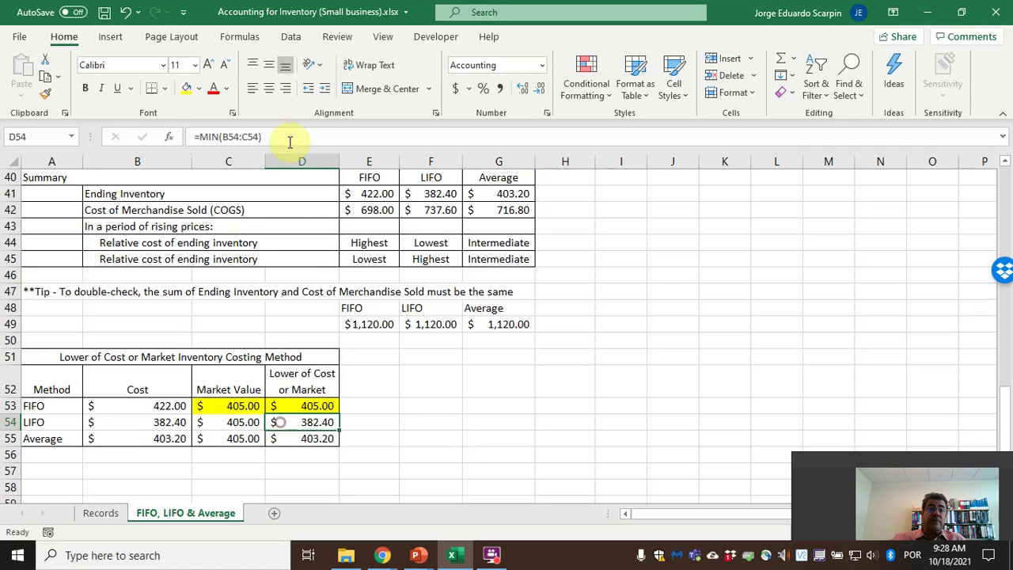
{"action": "left_click", "coordinate": [200, 88]}
{"action": "left_click", "coordinate": [235, 228]}
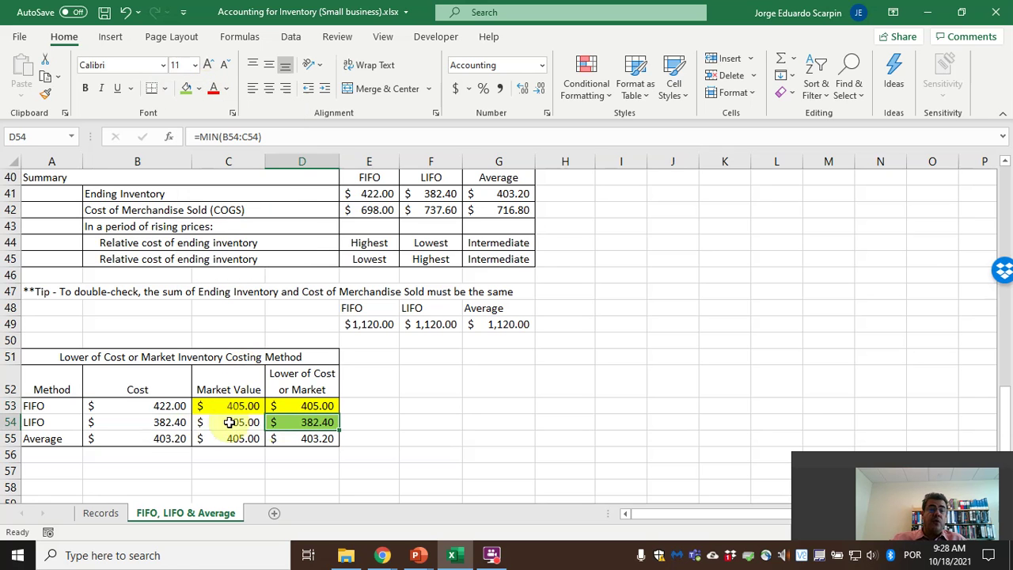
{"action": "left_click", "coordinate": [169, 421]}
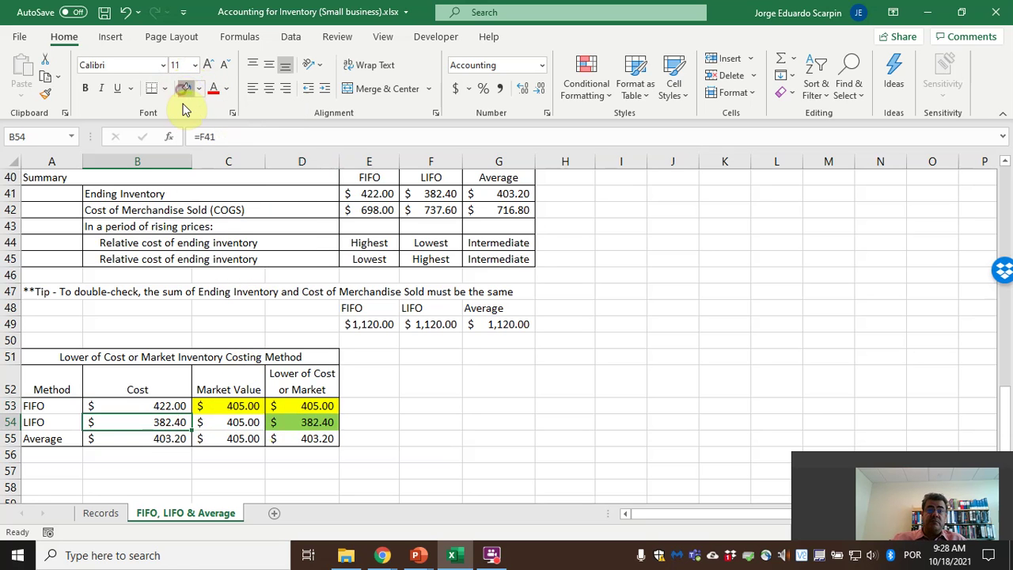
{"action": "left_click", "coordinate": [184, 89]}
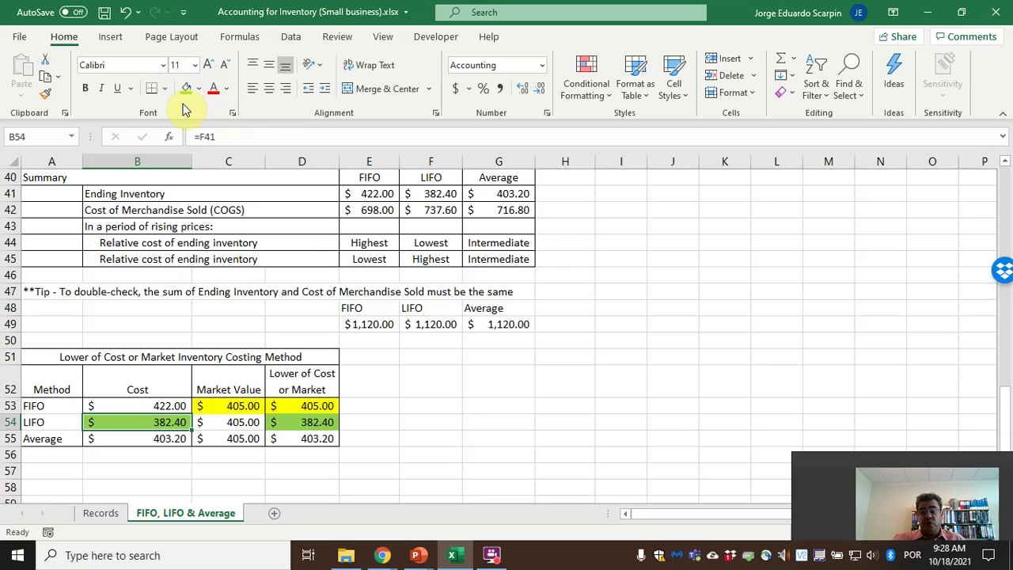
Fill the Average cost in B55 and the Average lower of cost or market in D55 with the same light green.
{"action": "left_click", "coordinate": [158, 441]}
{"action": "left_click", "coordinate": [187, 88]}
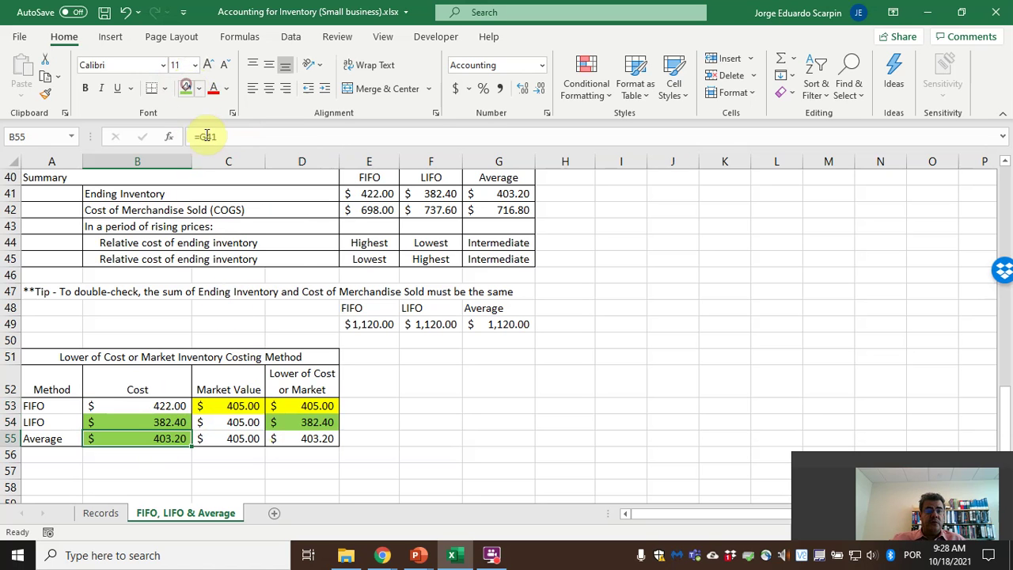
{"action": "left_click", "coordinate": [293, 437]}
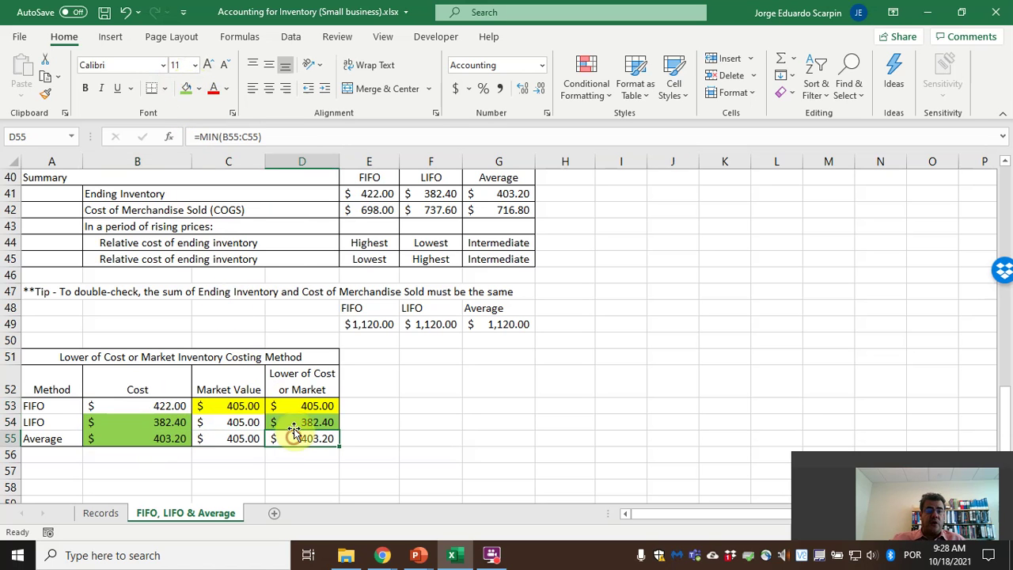
{"action": "left_click", "coordinate": [187, 88]}
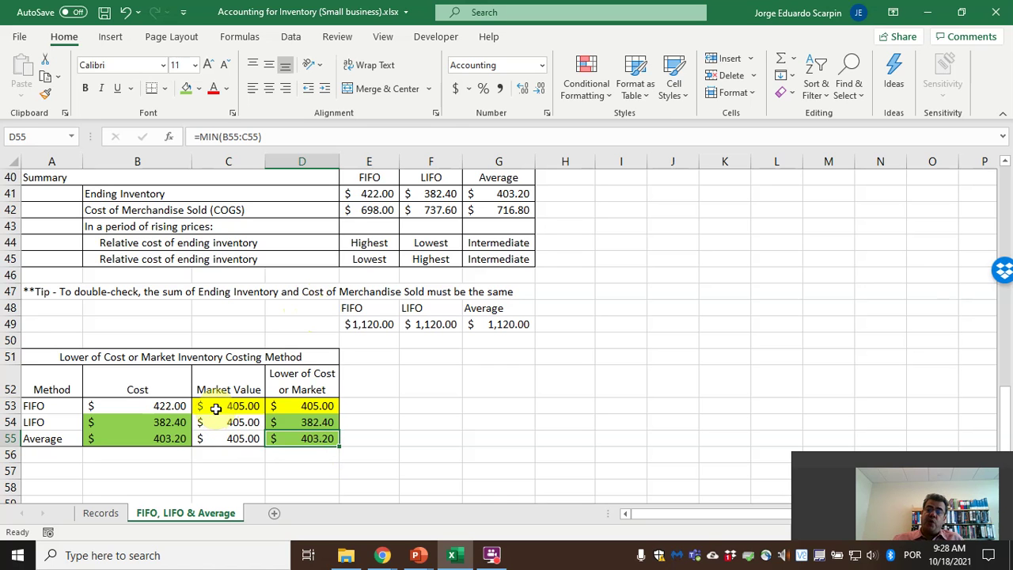
{"action": "left_click", "coordinate": [208, 356]}
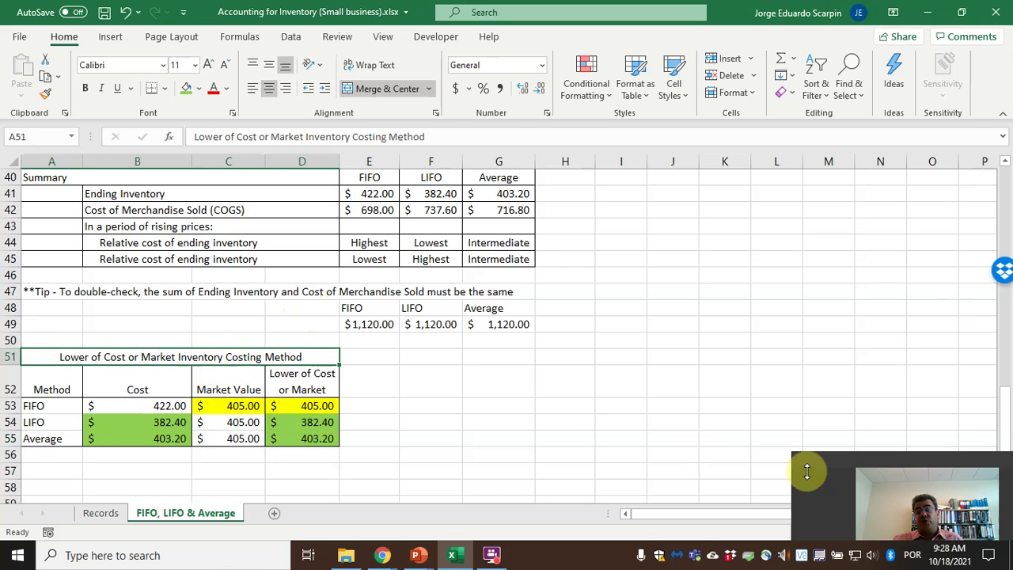
{"action": "left_click_drag", "start_coordinate": [885, 465], "coordinate": [830, 450]}
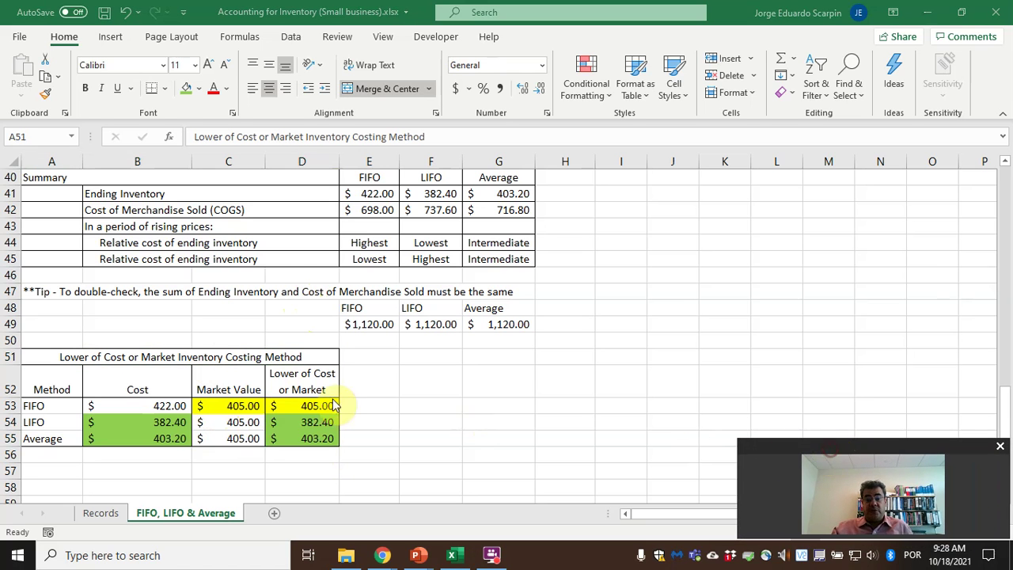
{"action": "left_click", "coordinate": [226, 404]}
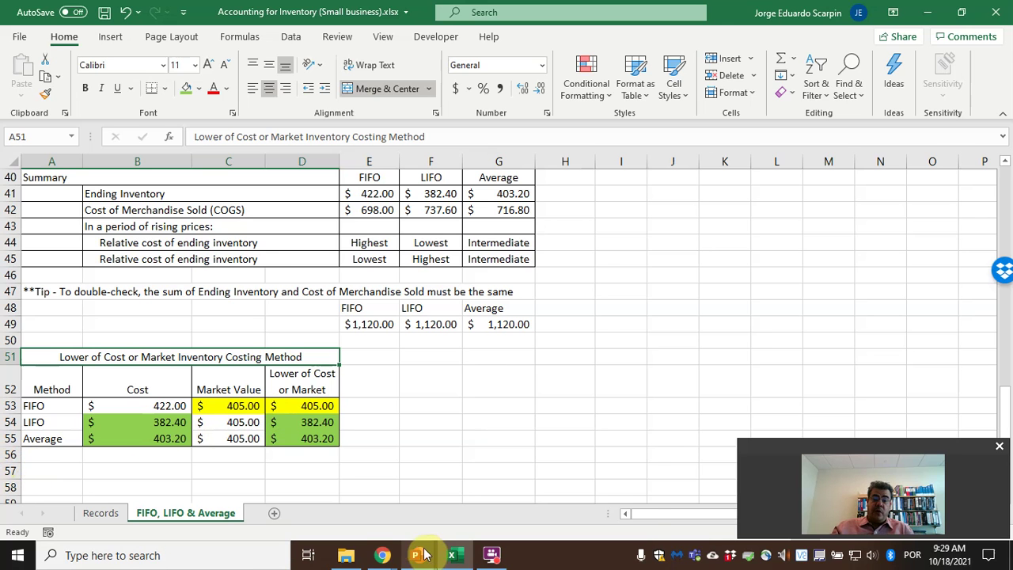
Switch back to the PowerPoint slide show and advance to the closing Thank you slide.
{"action": "mouse_move", "coordinate": [418, 555]}
{"action": "left_click", "coordinate": [465, 500]}
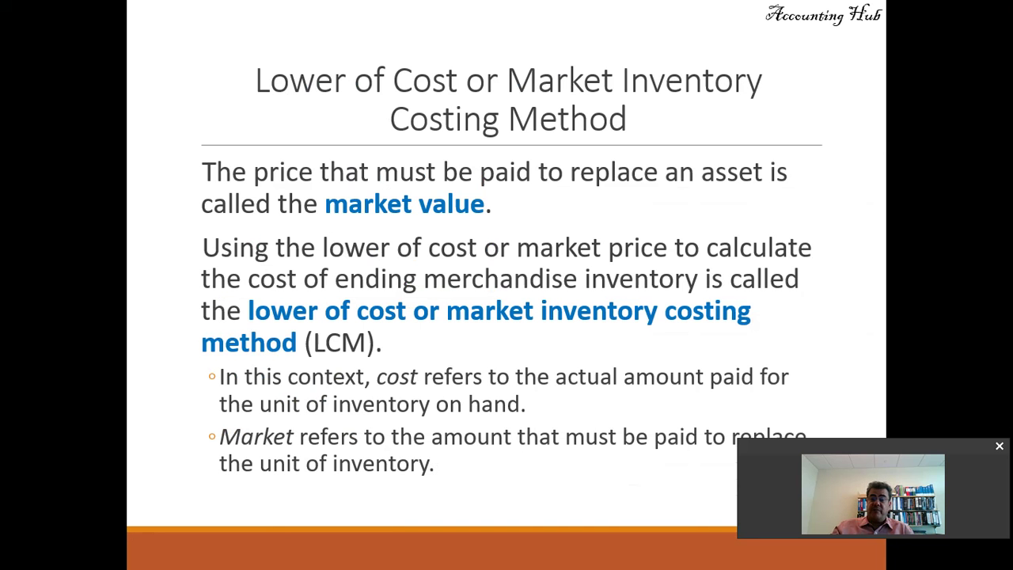
{"action": "left_click_drag", "start_coordinate": [923, 445], "coordinate": [922, 480]}
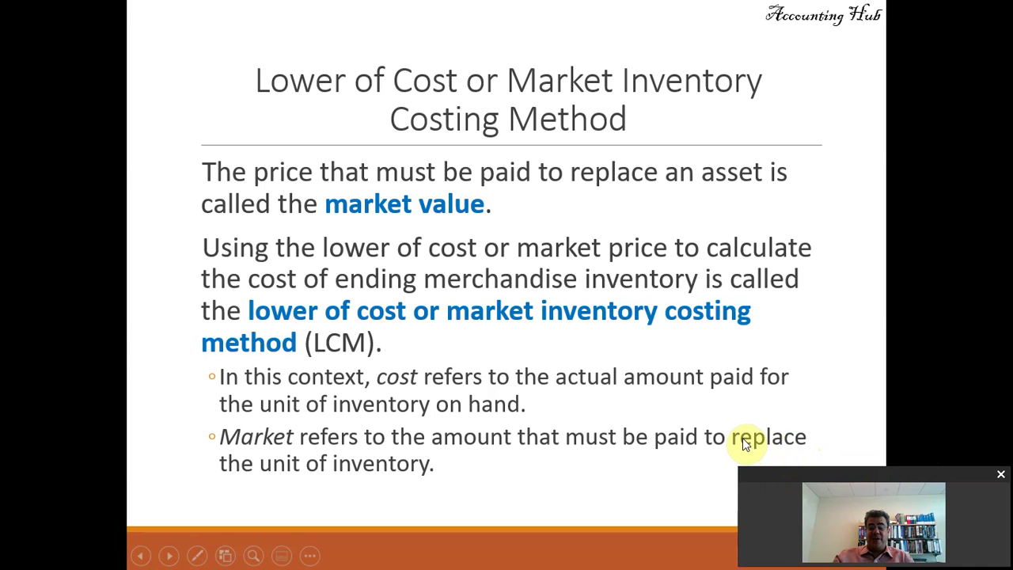
{"action": "key", "text": "Right"}
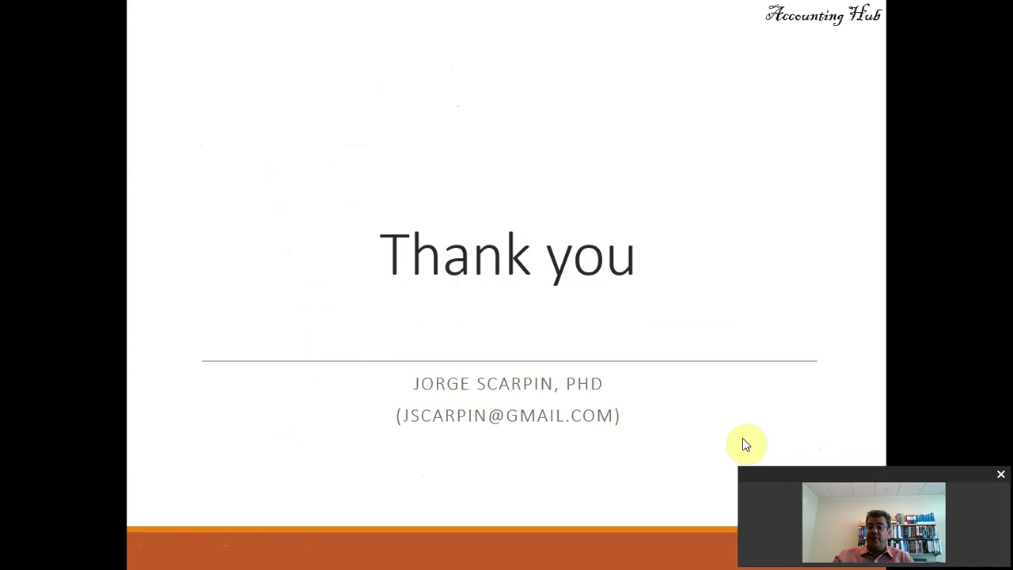